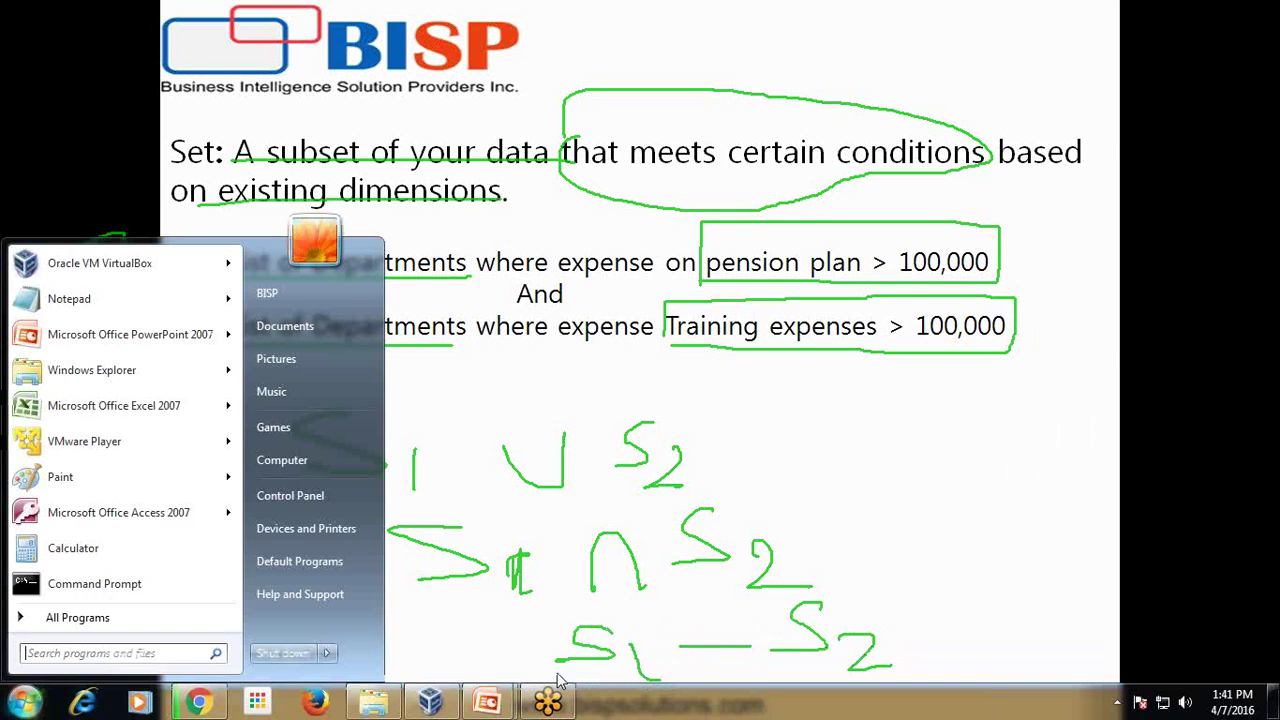
# Bring the Tableau start page to the front from the taskbar.
pyautogui.click(432, 700)
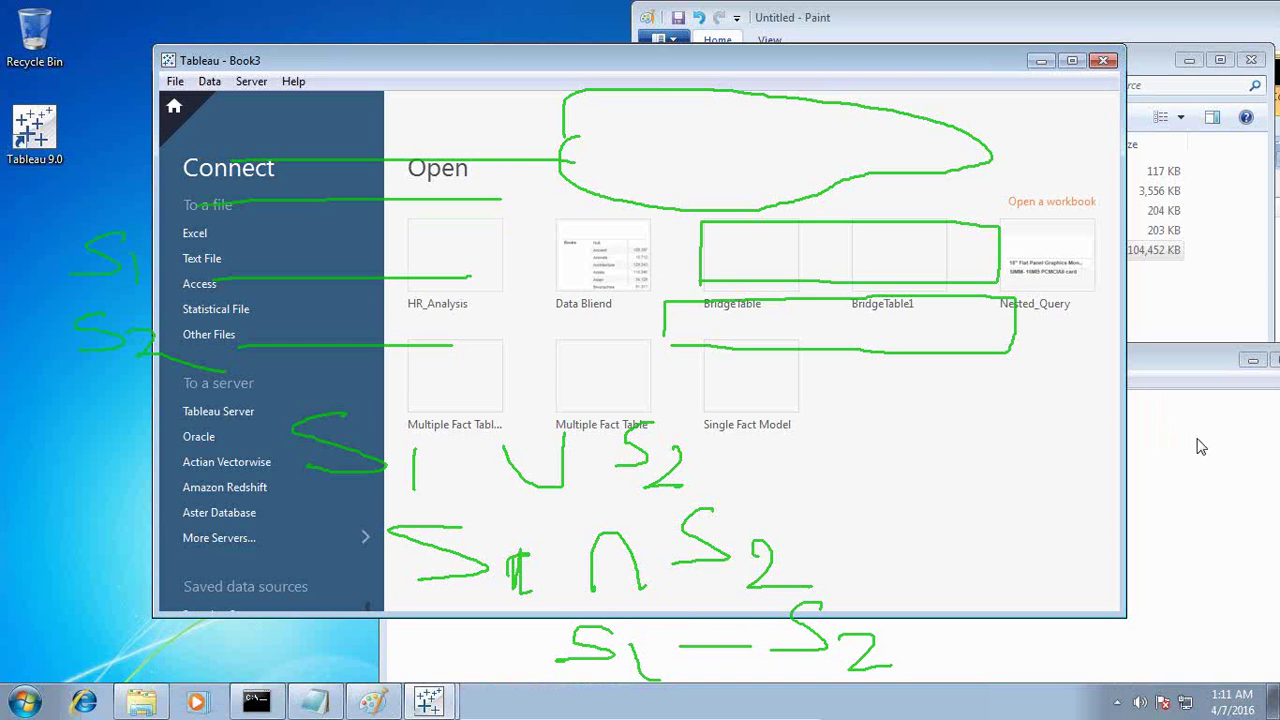
# Maximize Tableau and connect to Oracle at localhost, service orcl, port 1521, with the HR data model username and password.
pyautogui.doubleClick(461, 63)
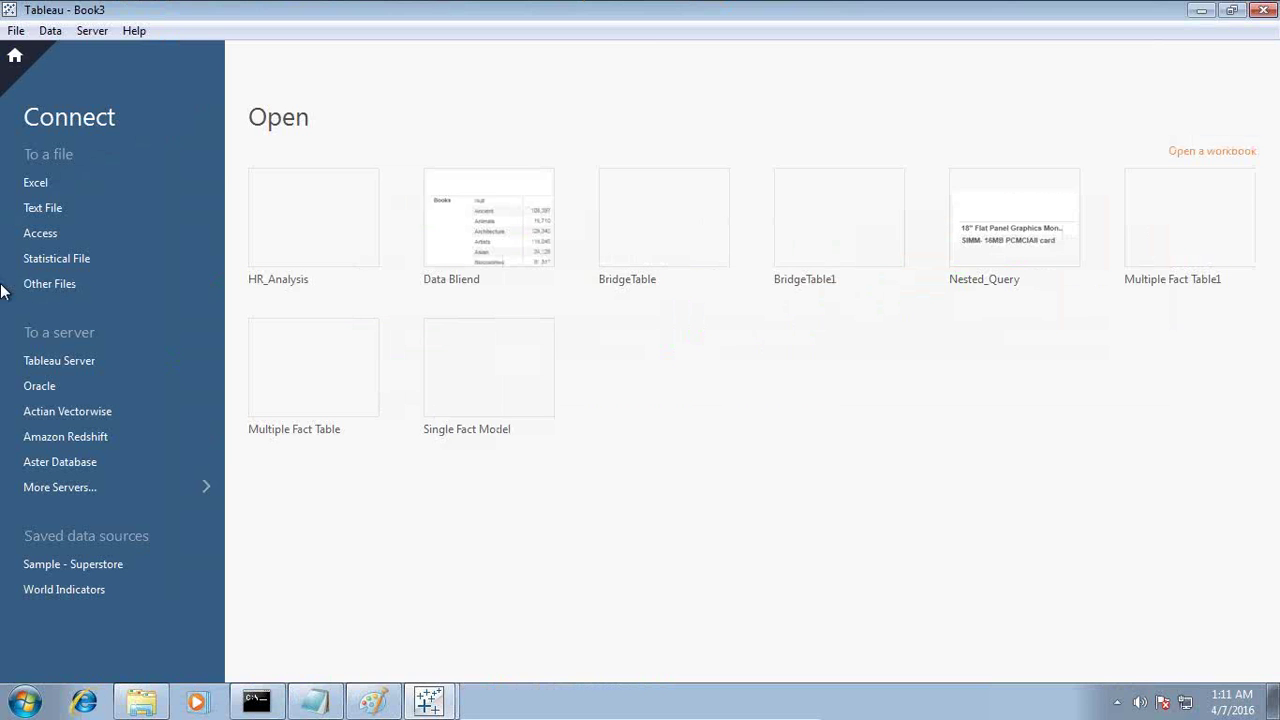
pyautogui.click(70, 390)
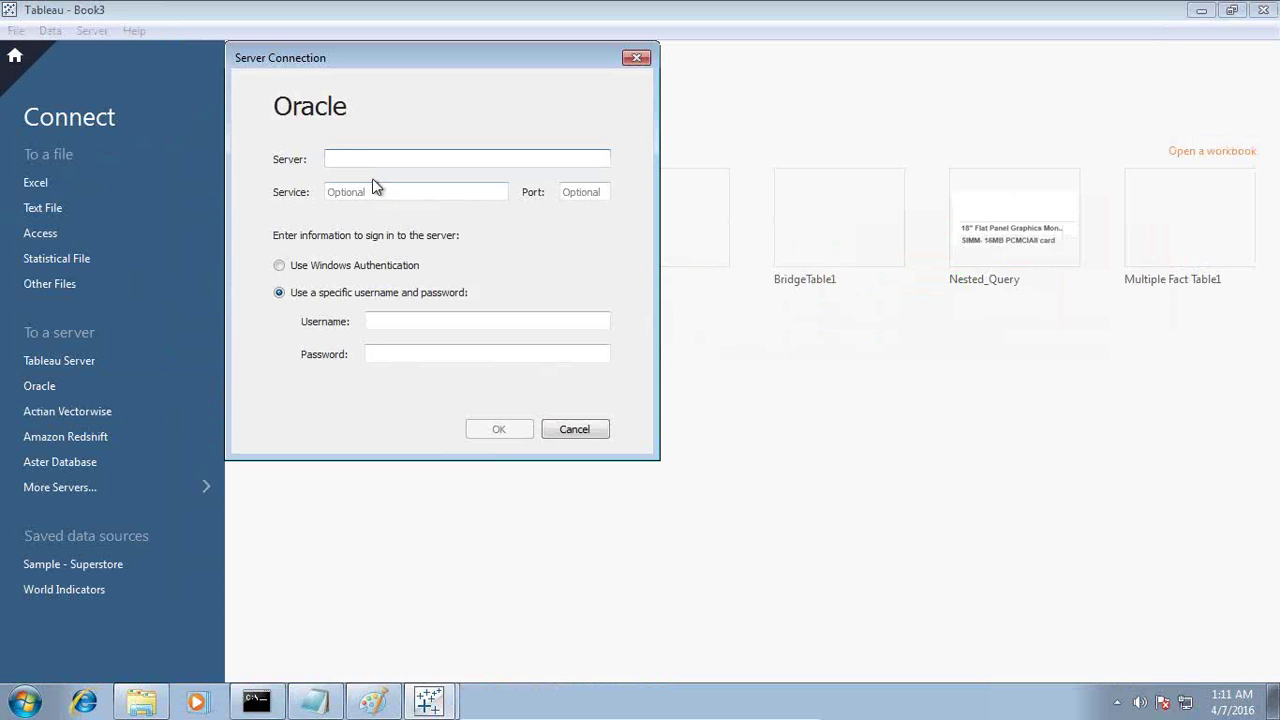
pyautogui.write('localhost')
pyautogui.press('Tab')
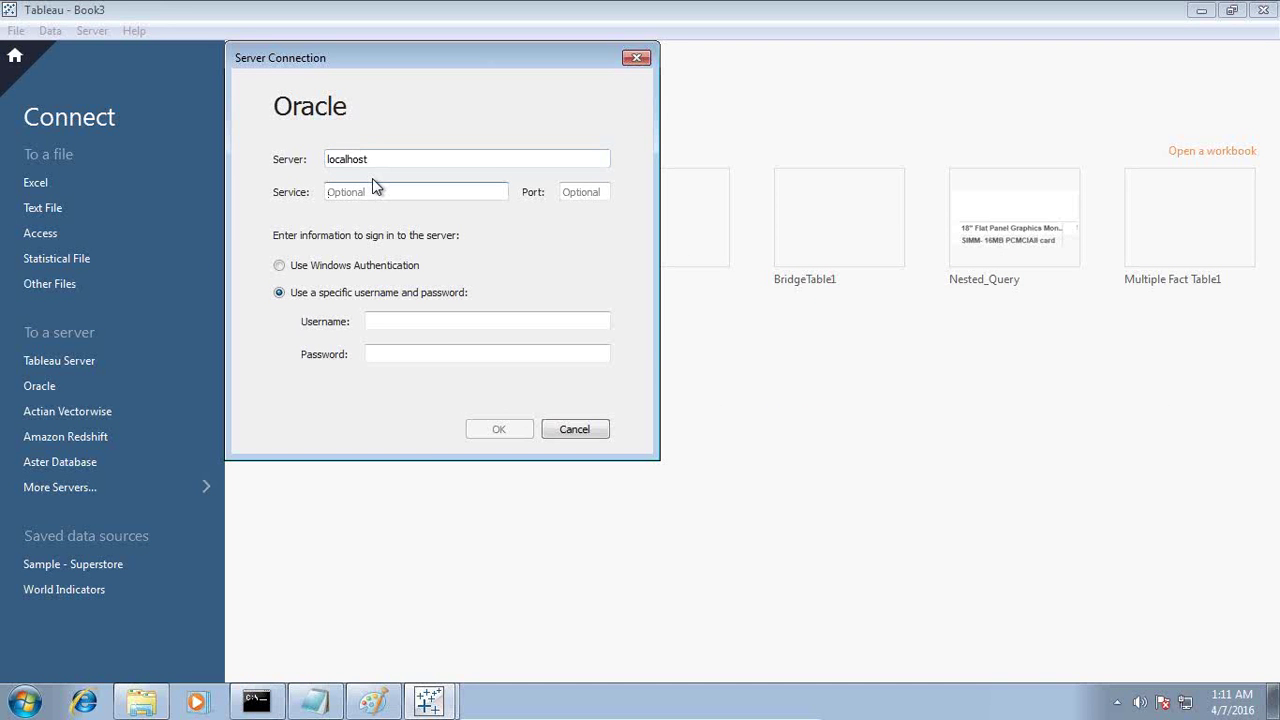
pyautogui.press('Tab')
pyautogui.write('1521')
pyautogui.press('Tab')
pyautogui.press('Tab')
pyautogui.write('HR')
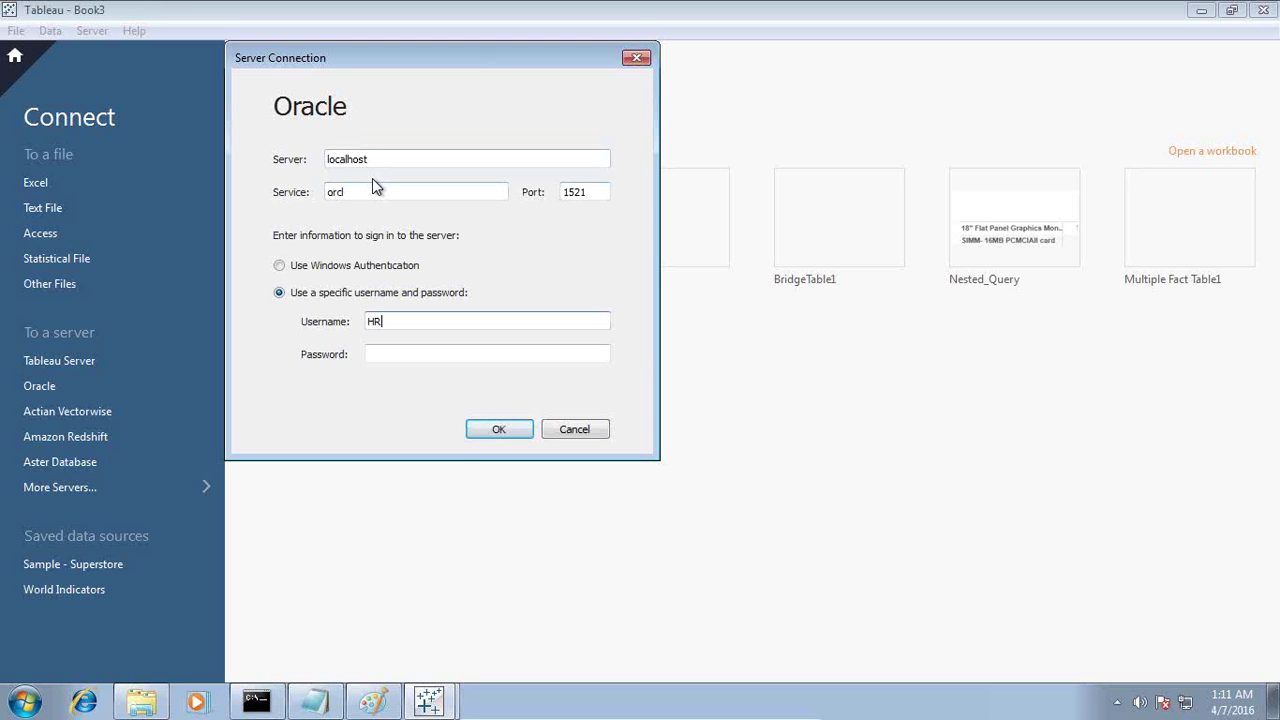
pyautogui.write('_DataModel')
pyautogui.press('Tab')
pyautogui.write('password')
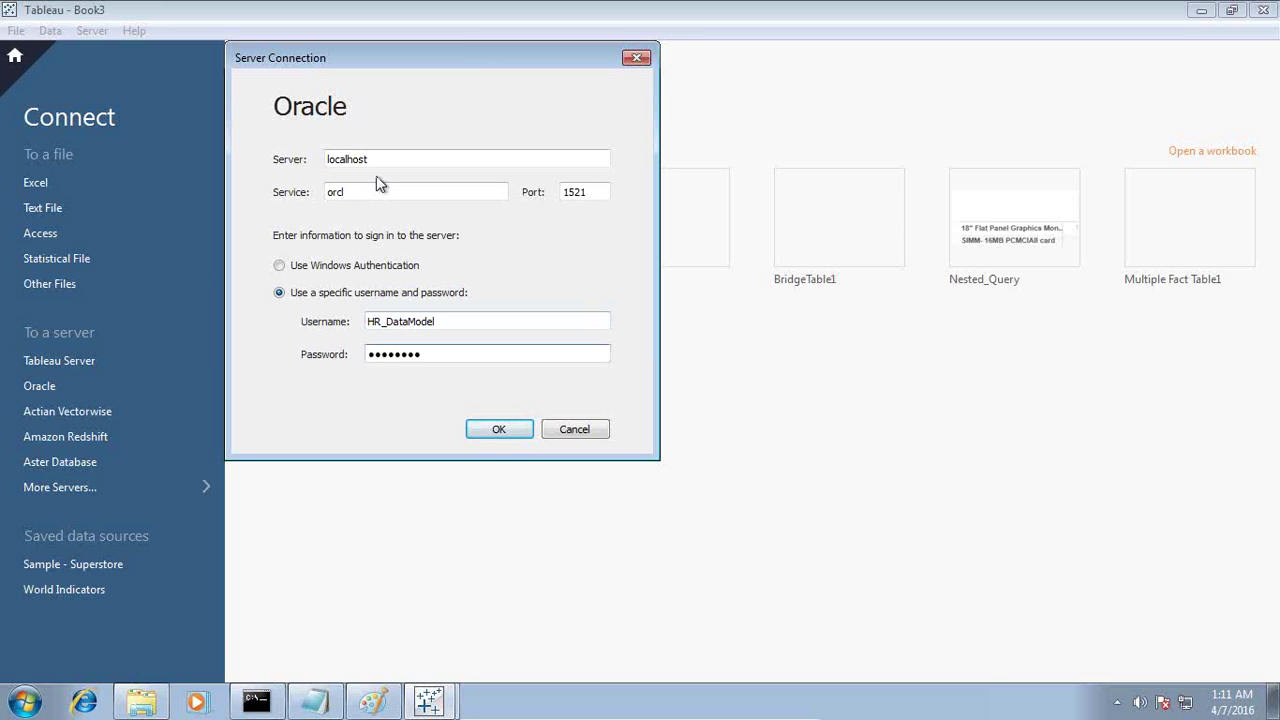
pyautogui.click(489, 431)
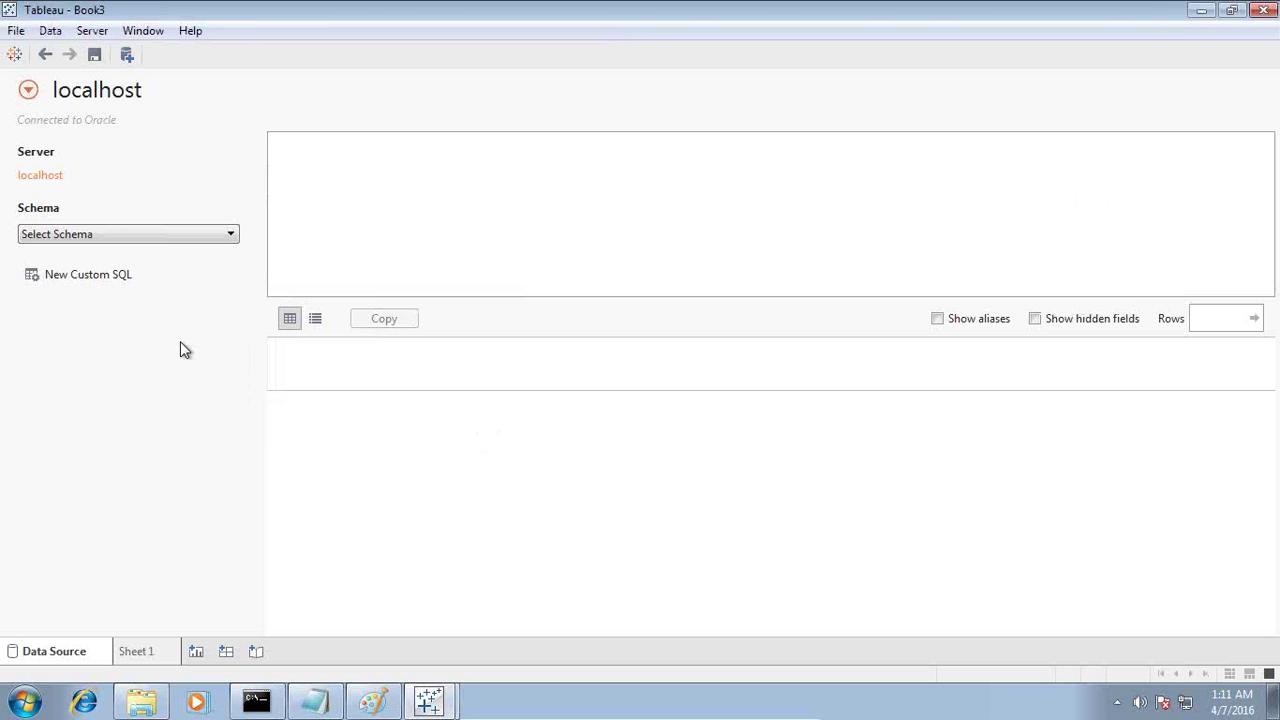
# Find schemas containing 'HR', select HR_DATAMODEL and load its tables.
pyautogui.click(114, 240)
pyautogui.write('HR')
pyautogui.press('Return')
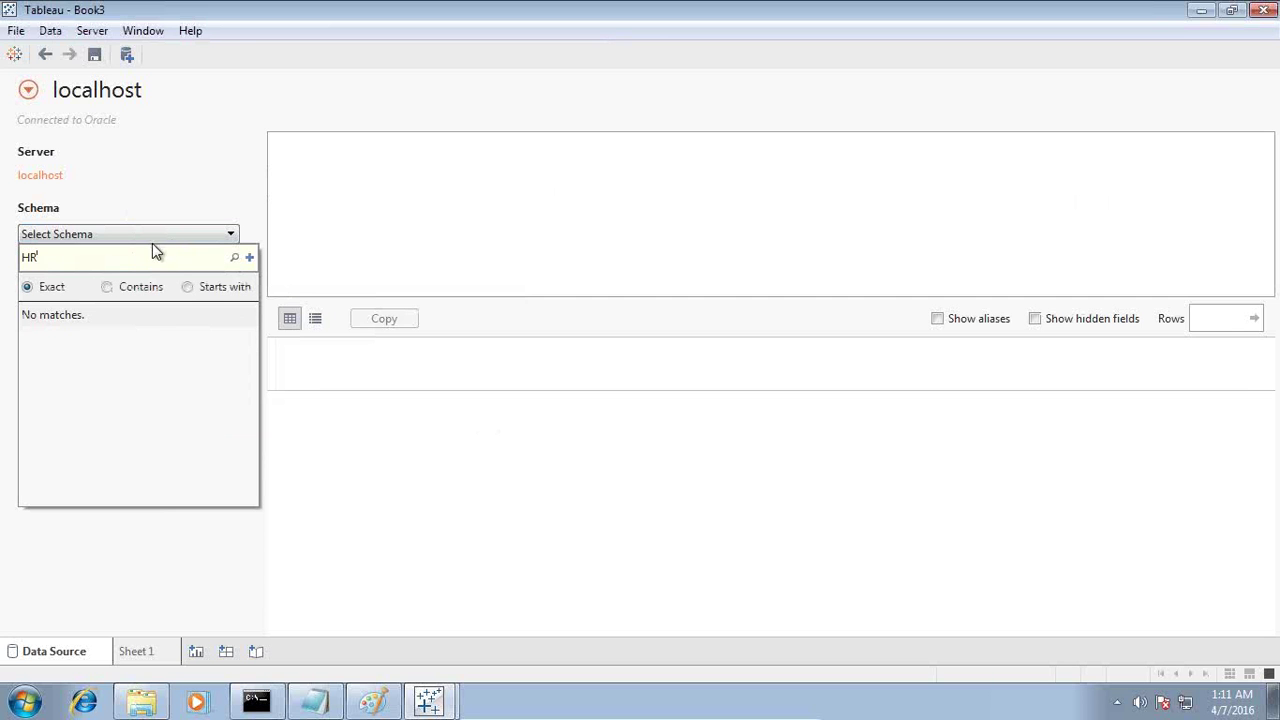
pyautogui.click(107, 288)
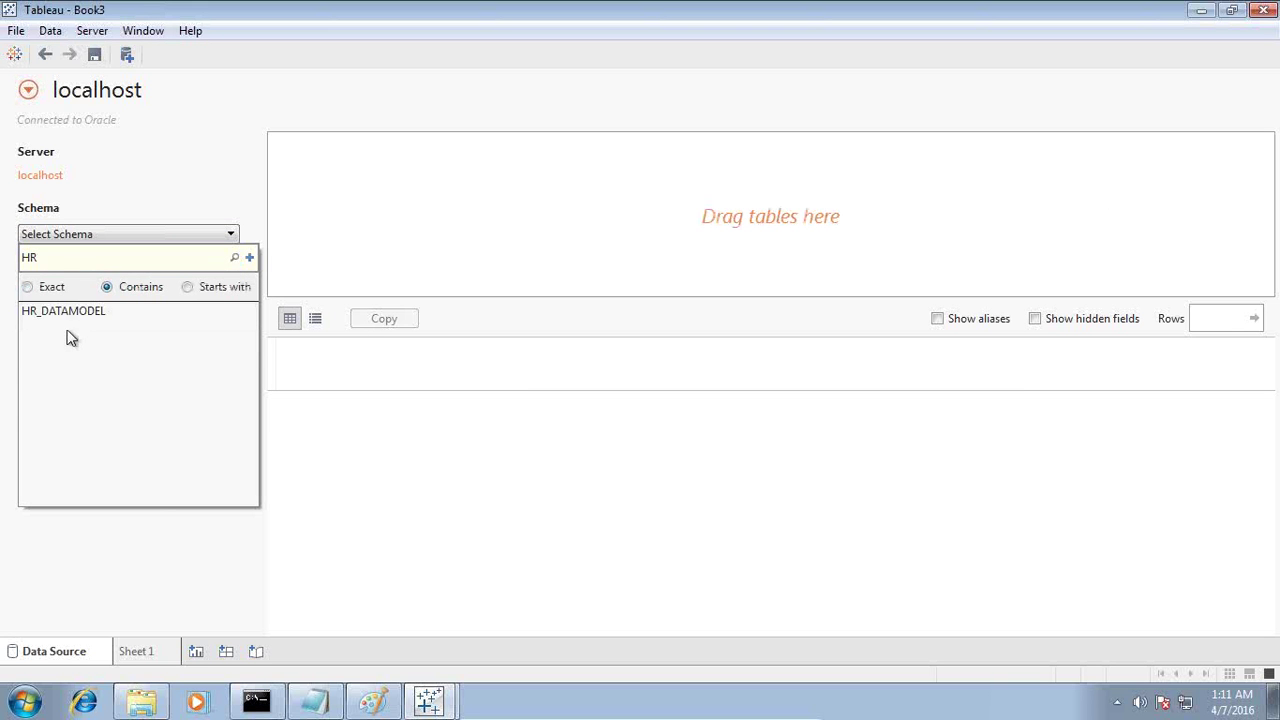
pyautogui.click(72, 307)
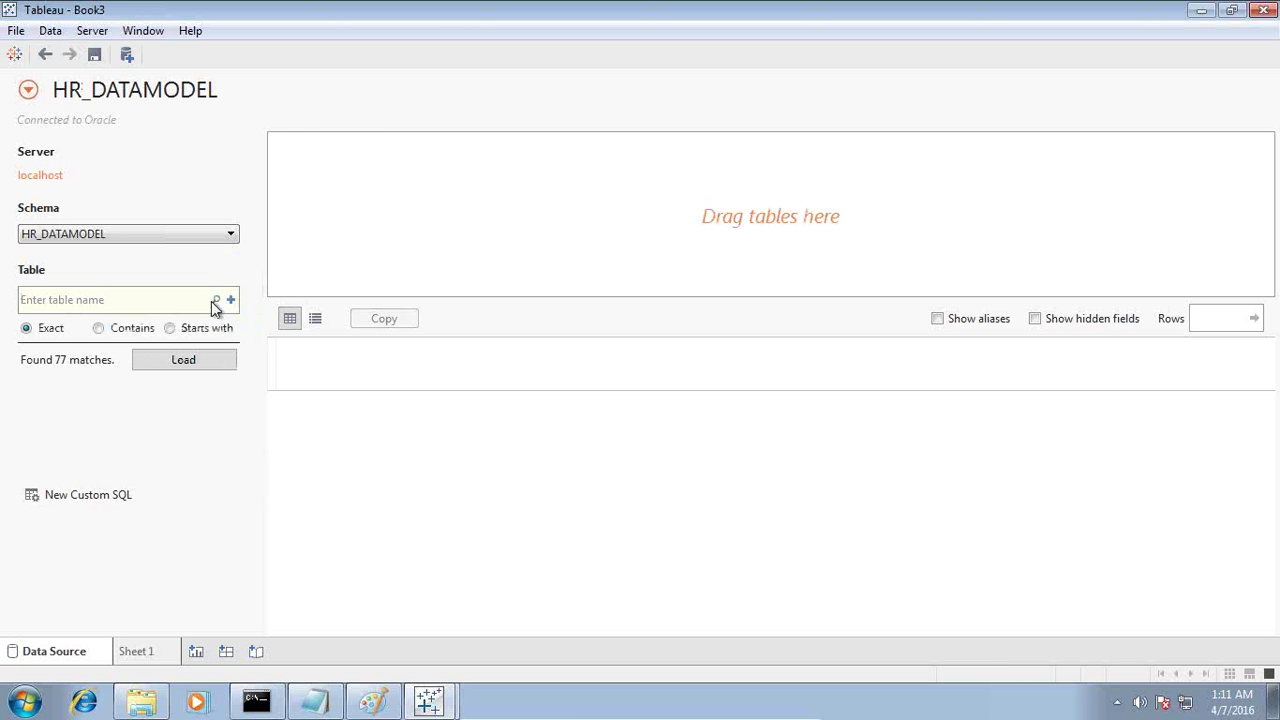
pyautogui.click(190, 362)
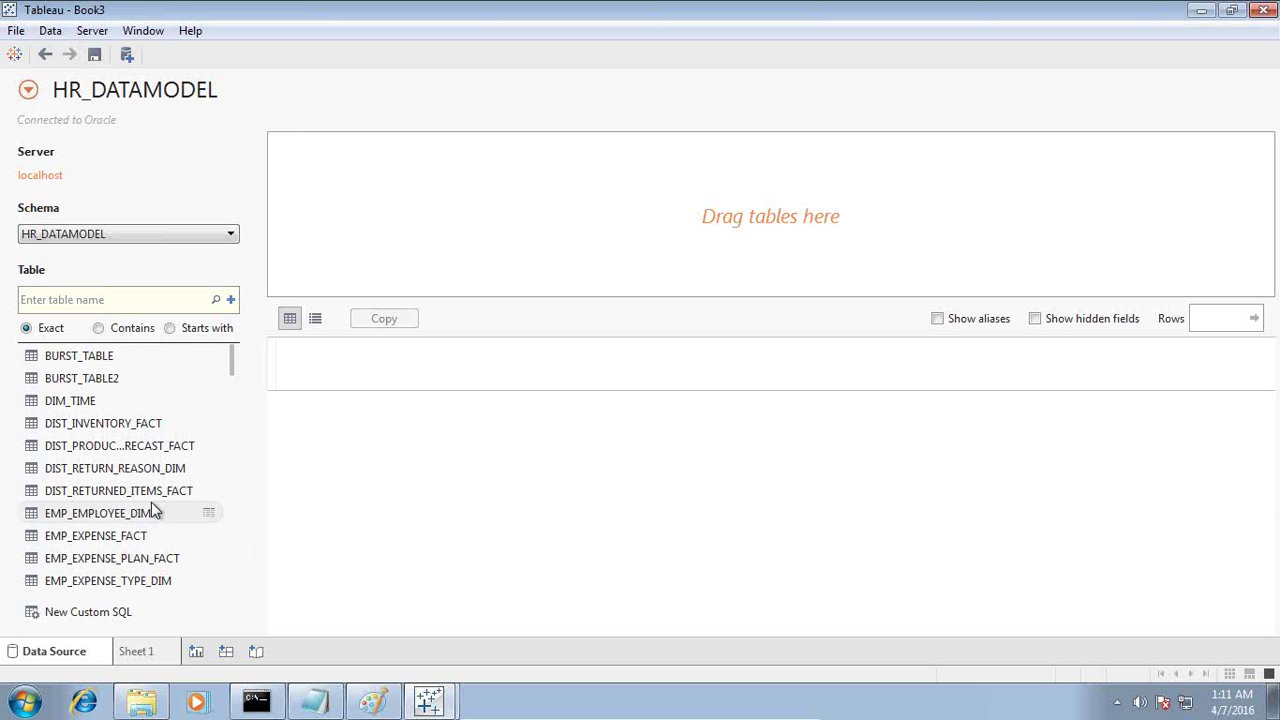
# Join EMP_EMPLOYEE_DIM with EMP_EXPENSE_FACT and add EMP_EXPENSE_PLAN_FACT to the canvas.
pyautogui.scroll(-1, 151, 505)
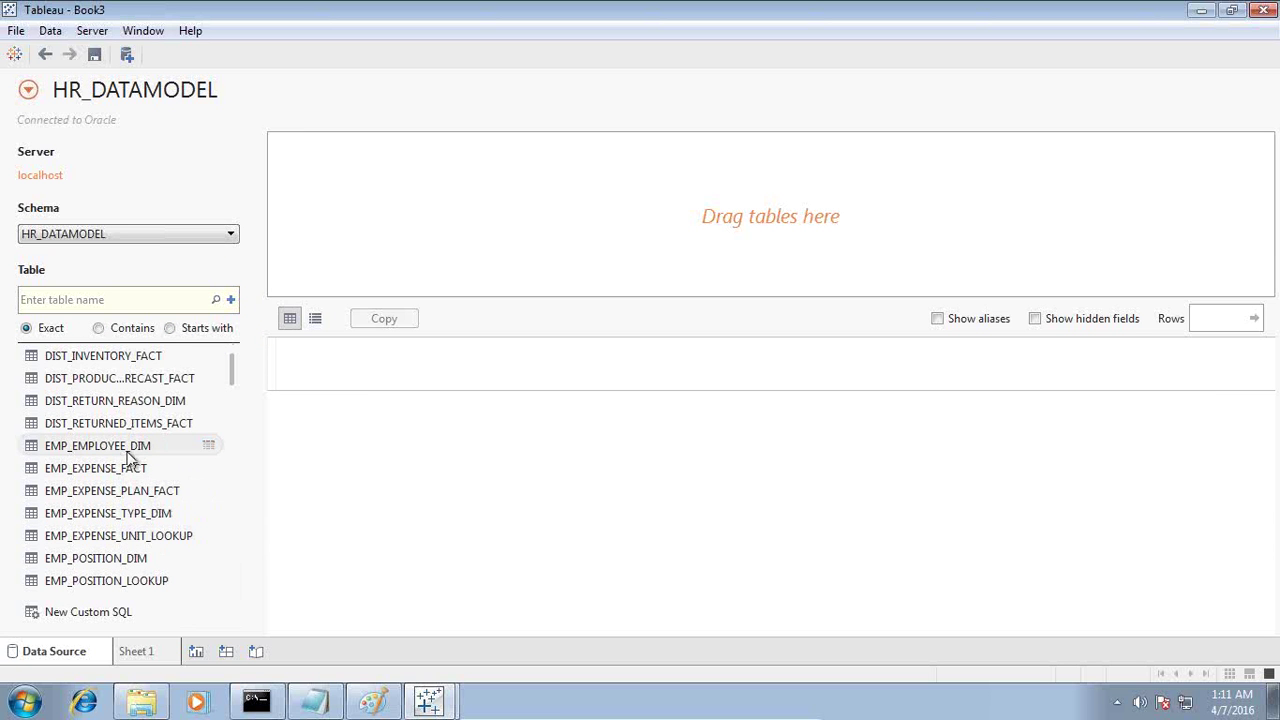
pyautogui.moveTo(140, 449); pyautogui.dragTo(484, 173)
pyautogui.moveTo(149, 466); pyautogui.dragTo(691, 194)
pyautogui.moveTo(125, 491); pyautogui.dragTo(263, 512)
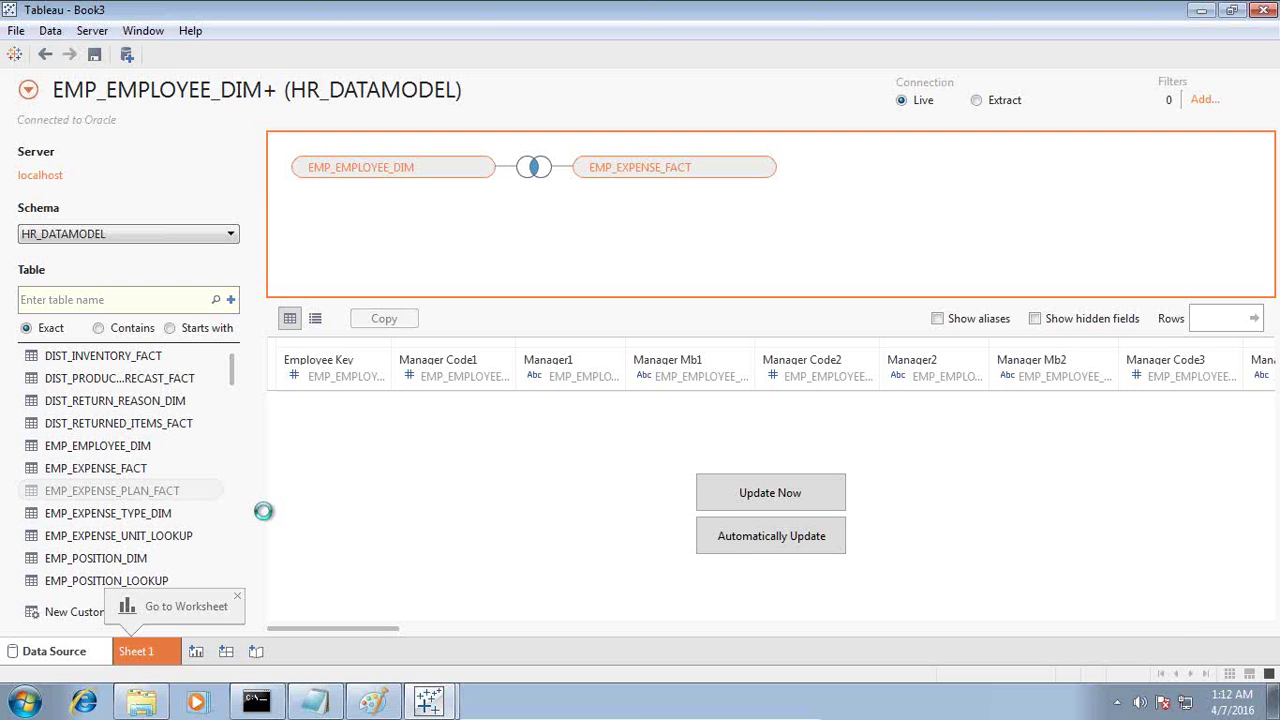
pyautogui.moveTo(263, 512); pyautogui.dragTo(265, 515)
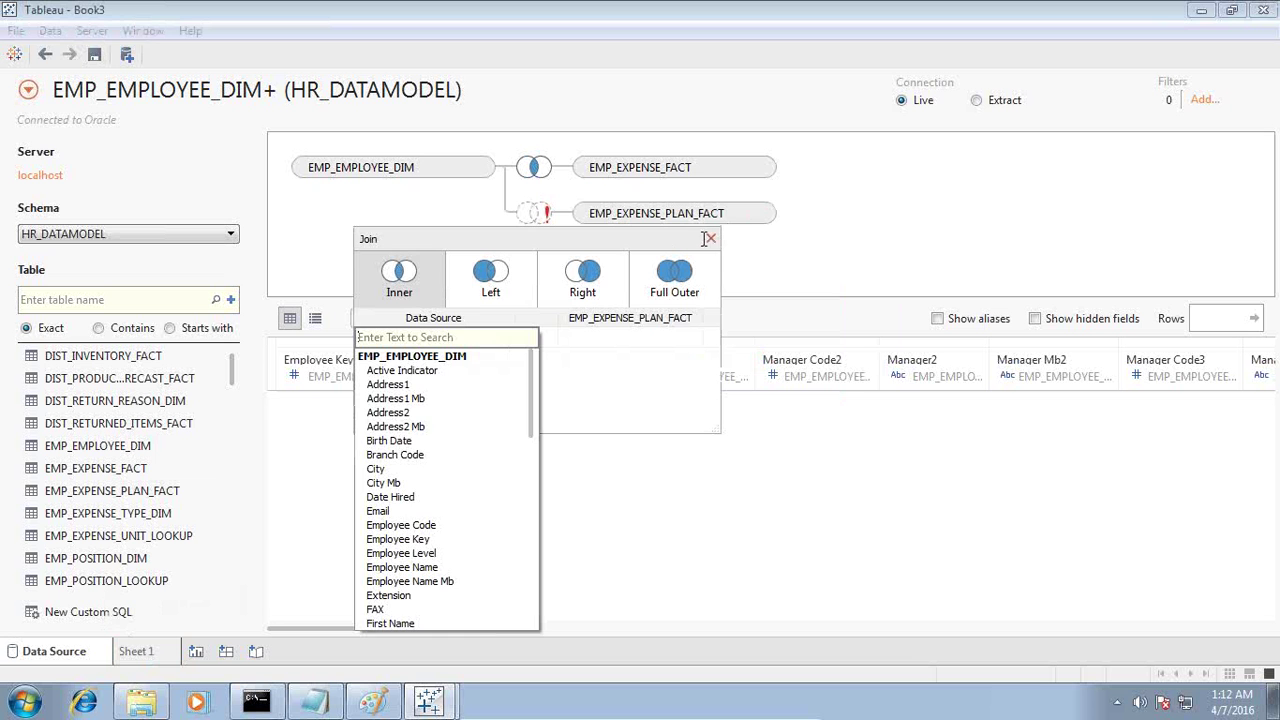
# Close the invalid join settings and remove EMP_EXPENSE_PLAN_FACT from the data source.
pyautogui.click(711, 239)
pyautogui.click(711, 238)
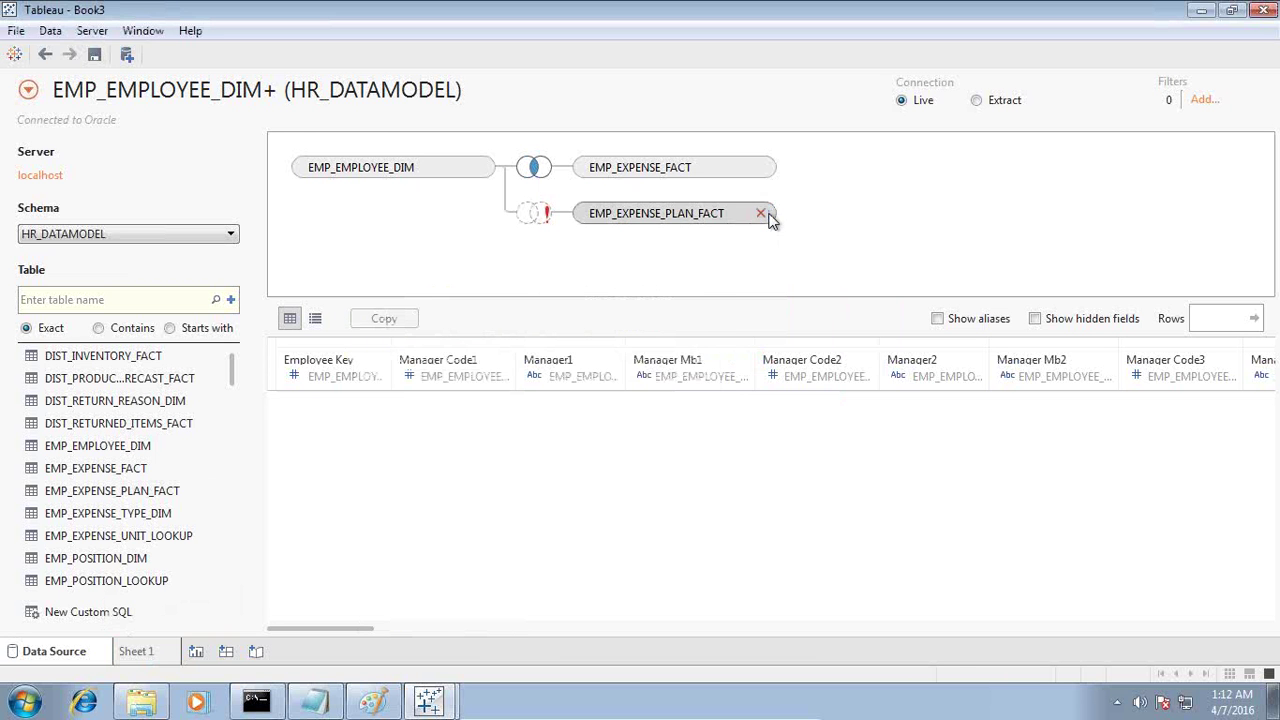
pyautogui.click(765, 214)
# Join EMP_EXPENSE_TYPE_DIM onto EMP_EXPENSE_FACT.
pyautogui.scroll(2, 207, 390)
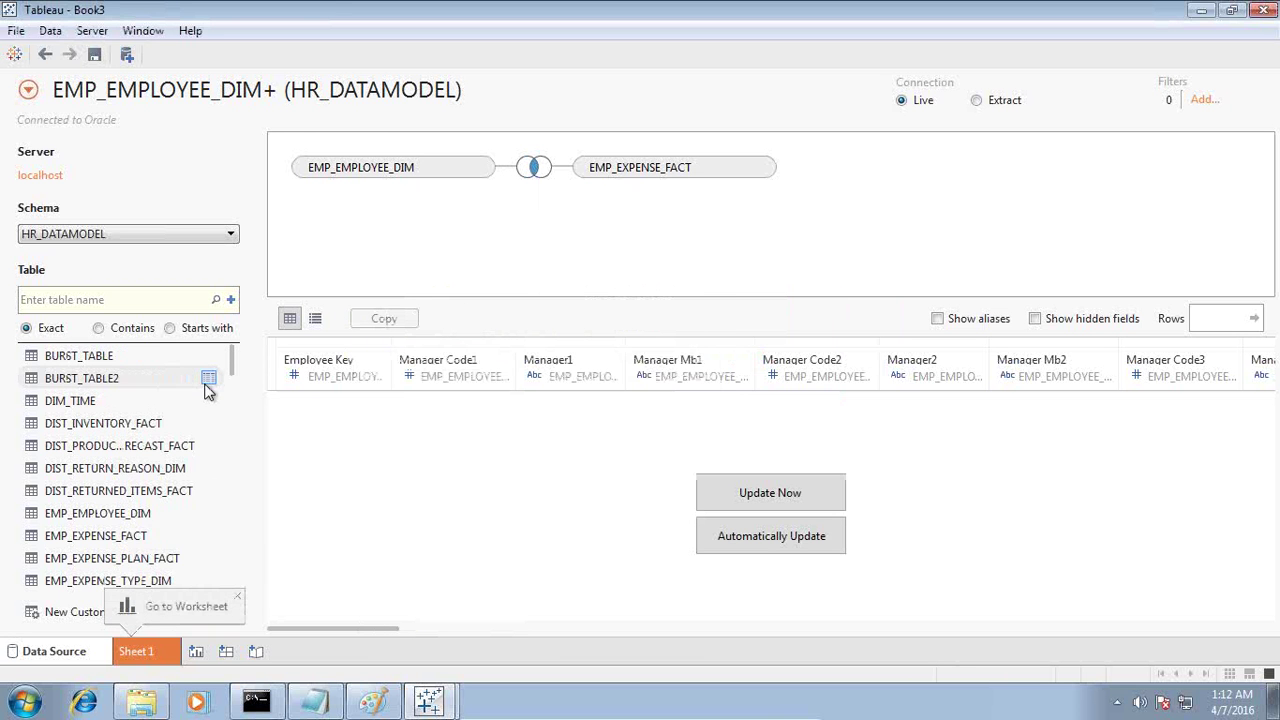
pyautogui.scroll(-2, 205, 390)
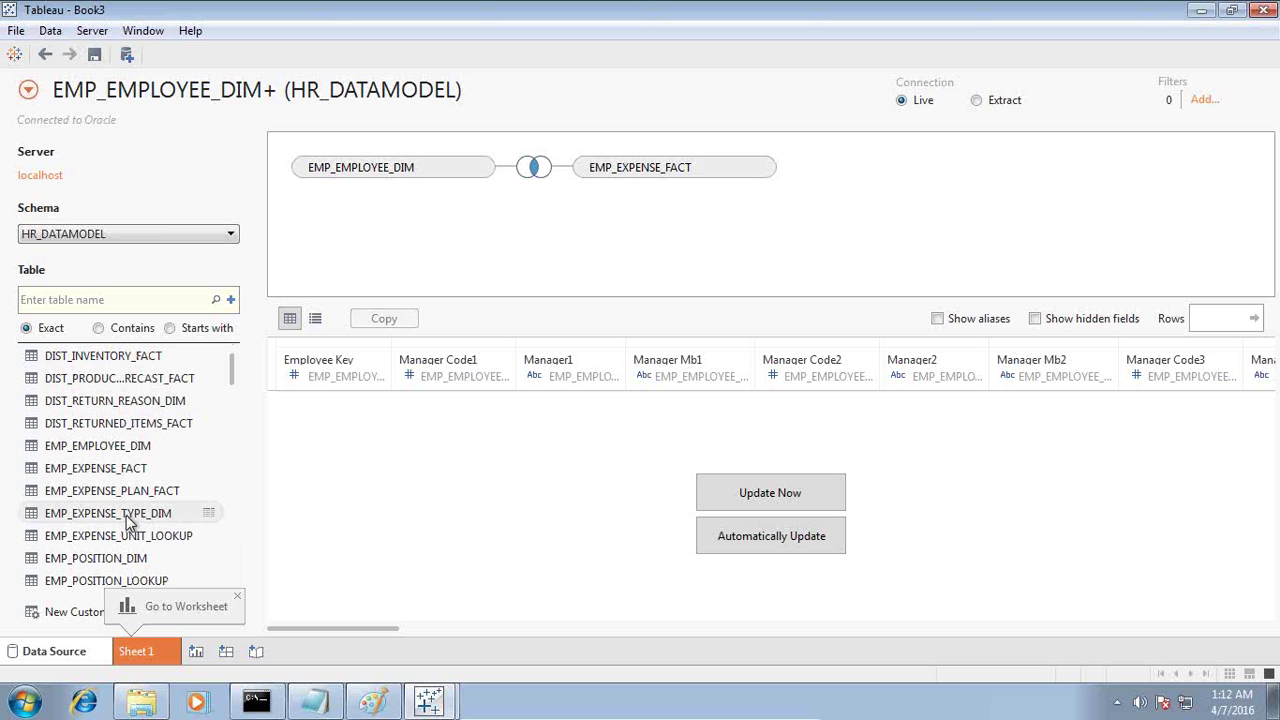
pyautogui.moveTo(126, 522); pyautogui.dragTo(637, 243)
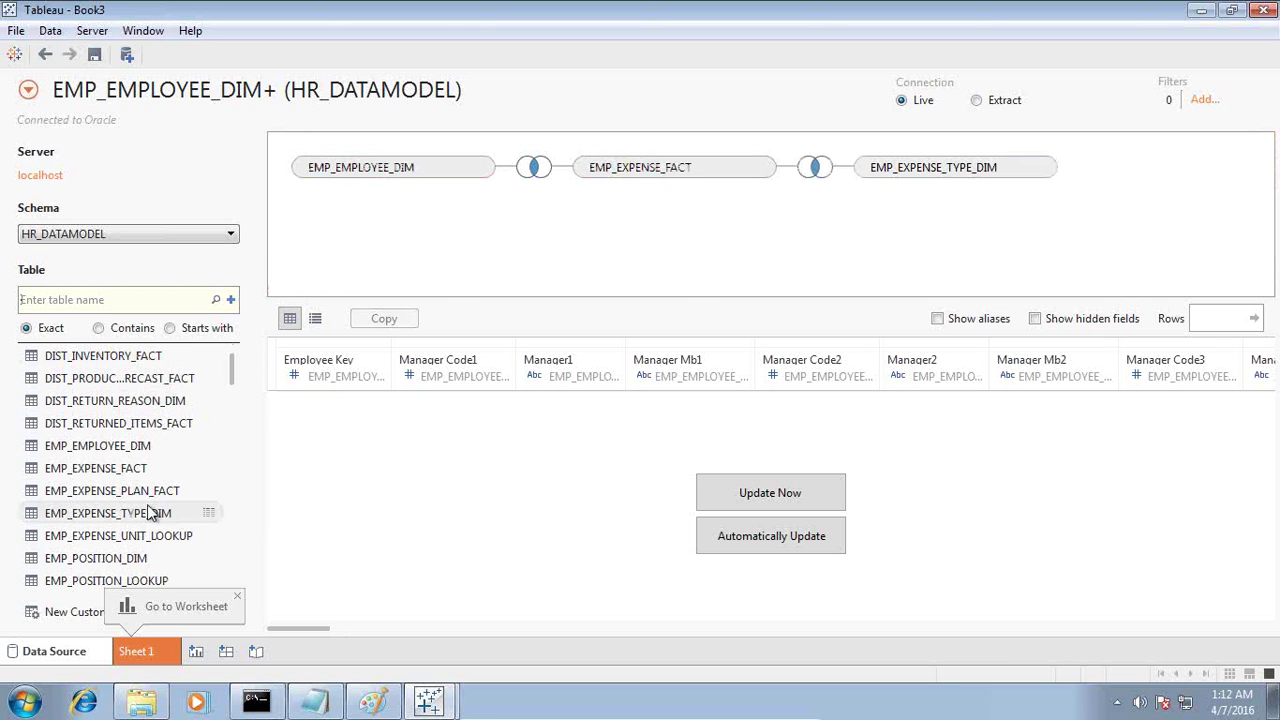
# Join FIN_ACCOUNT_DIM, FIN_ACCOUNT_NAME_LOOKUP and FIN_ACCOUNT_TYPE_LOOKUP into the data source.
pyautogui.scroll(-2, 155, 533)
pyautogui.scroll(-5, 158, 533)
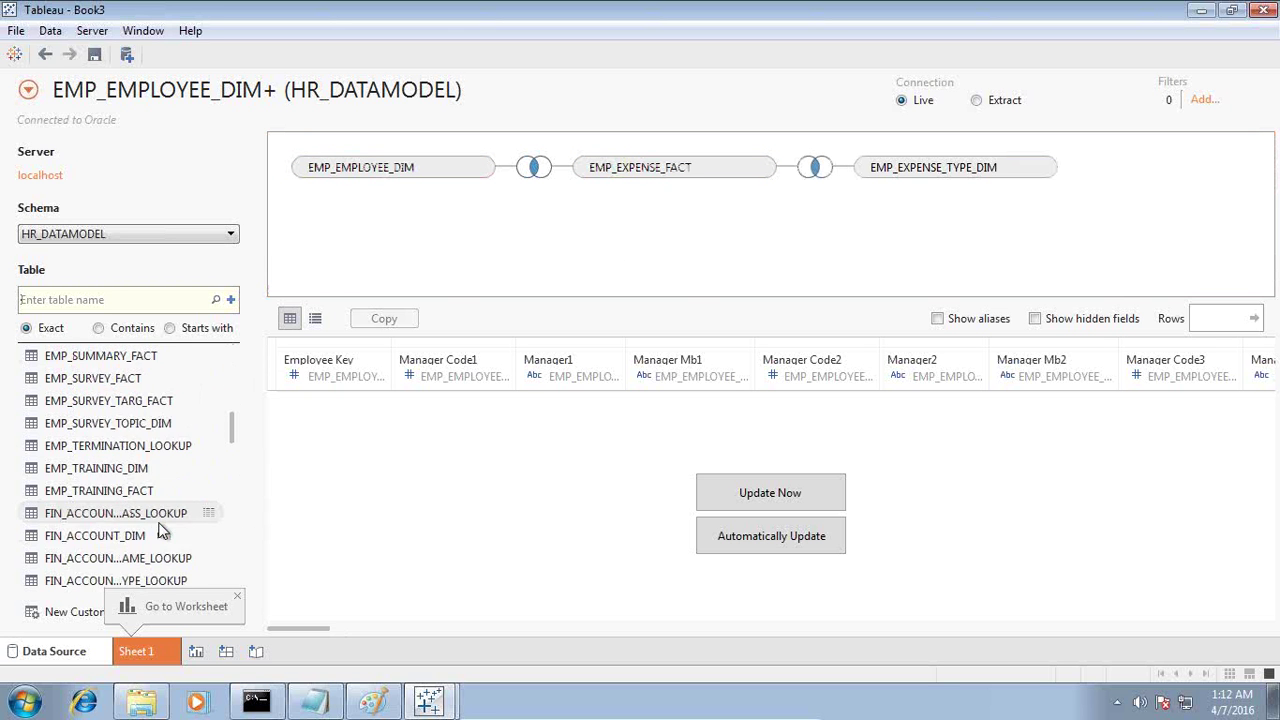
pyautogui.moveTo(150, 470); pyautogui.dragTo(585, 261)
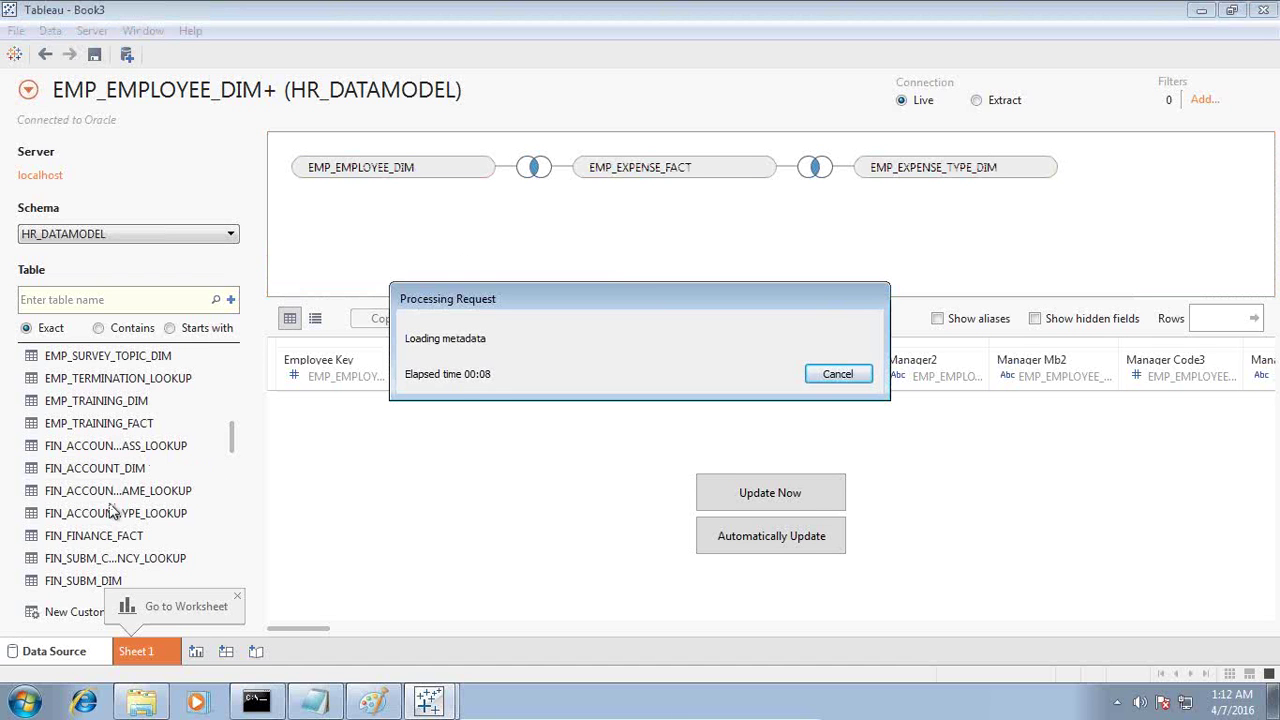
pyautogui.moveTo(117, 490); pyautogui.dragTo(572, 258)
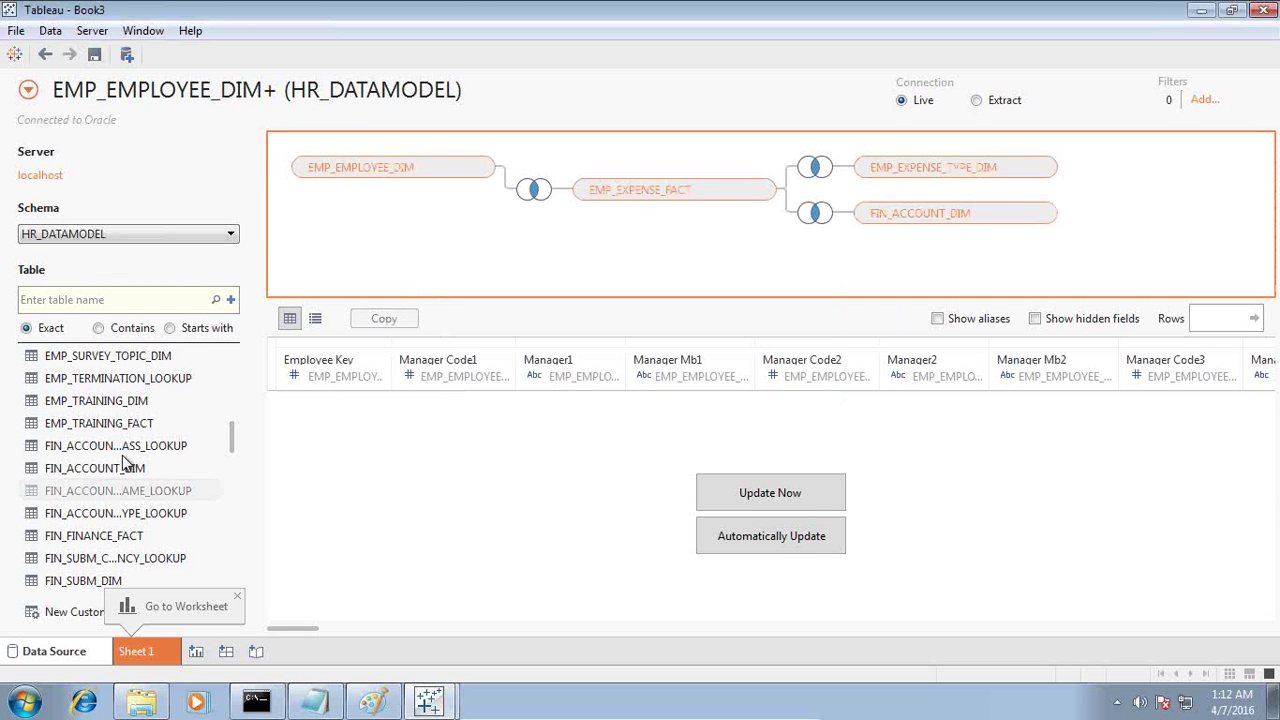
pyautogui.moveTo(118, 515); pyautogui.dragTo(183, 393)
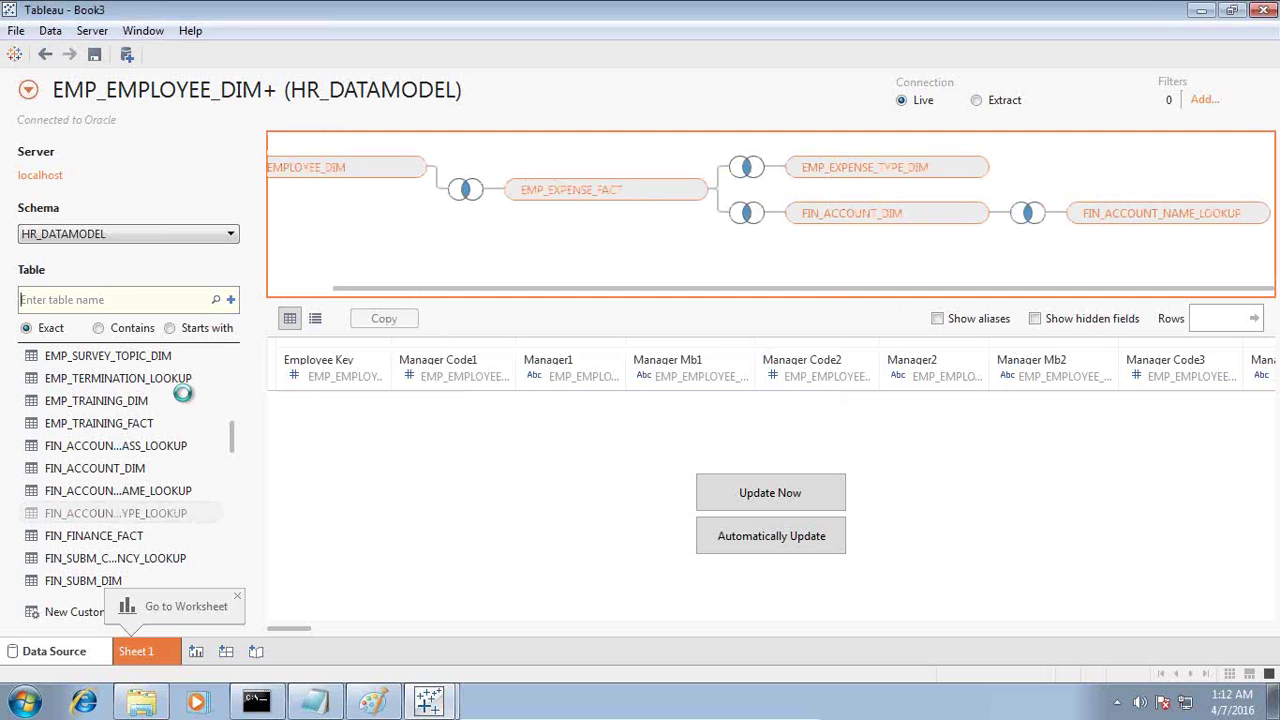
pyautogui.moveTo(183, 393); pyautogui.dragTo(185, 400)
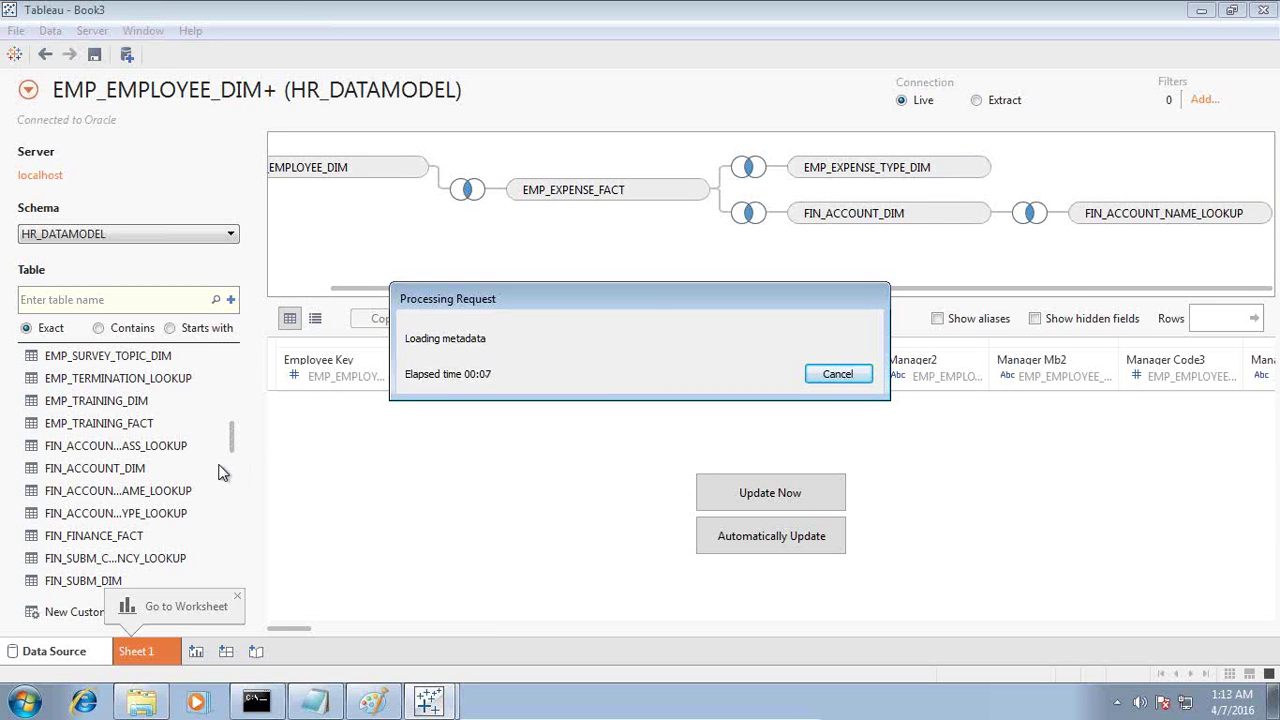
pyautogui.scroll(-2, 238, 465)
pyautogui.scroll(-4, 210, 468)
pyautogui.scroll(1, 206, 470)
pyautogui.scroll(3, 138, 385)
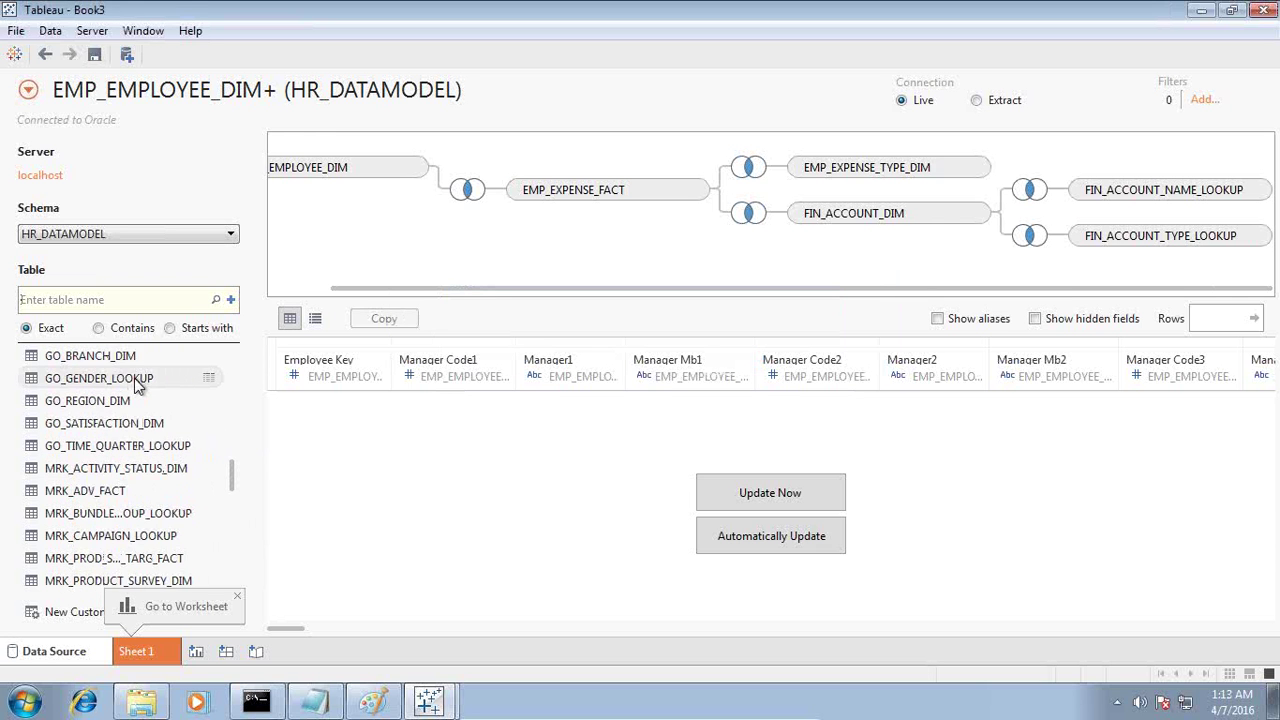
pyautogui.scroll(3, 155, 459)
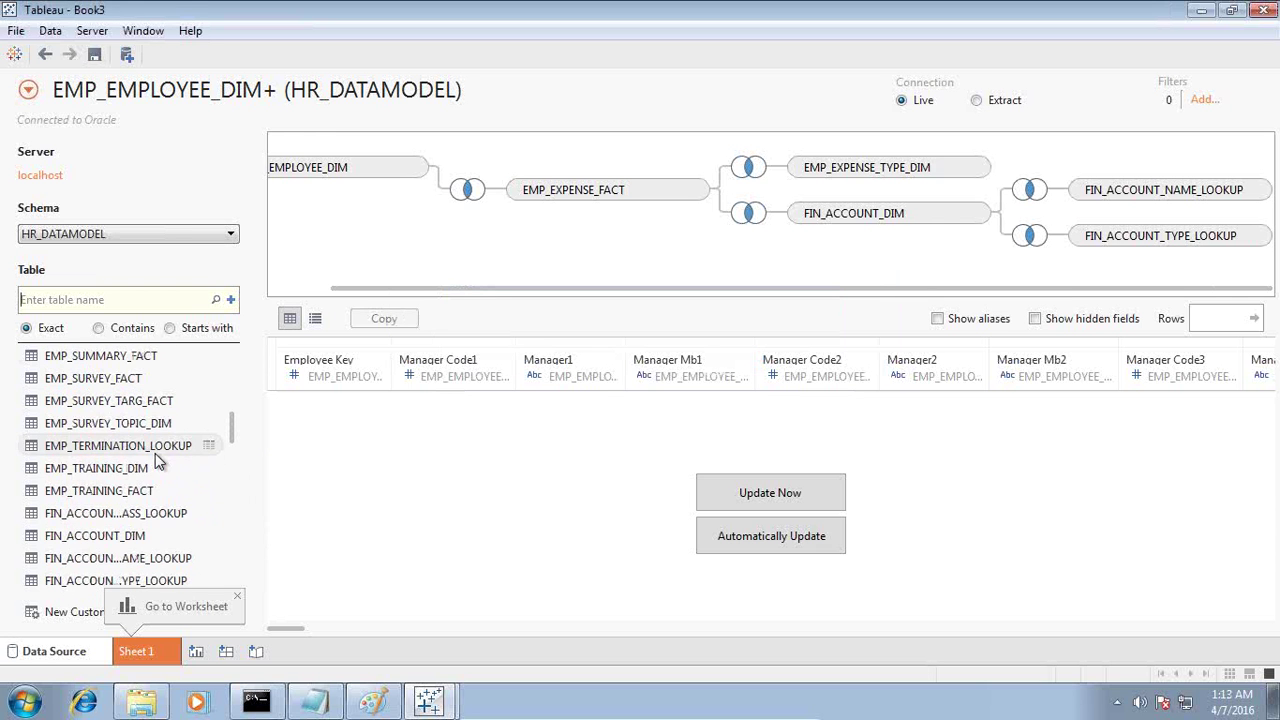
pyautogui.scroll(1, 156, 455)
pyautogui.scroll(-10, 156, 458)
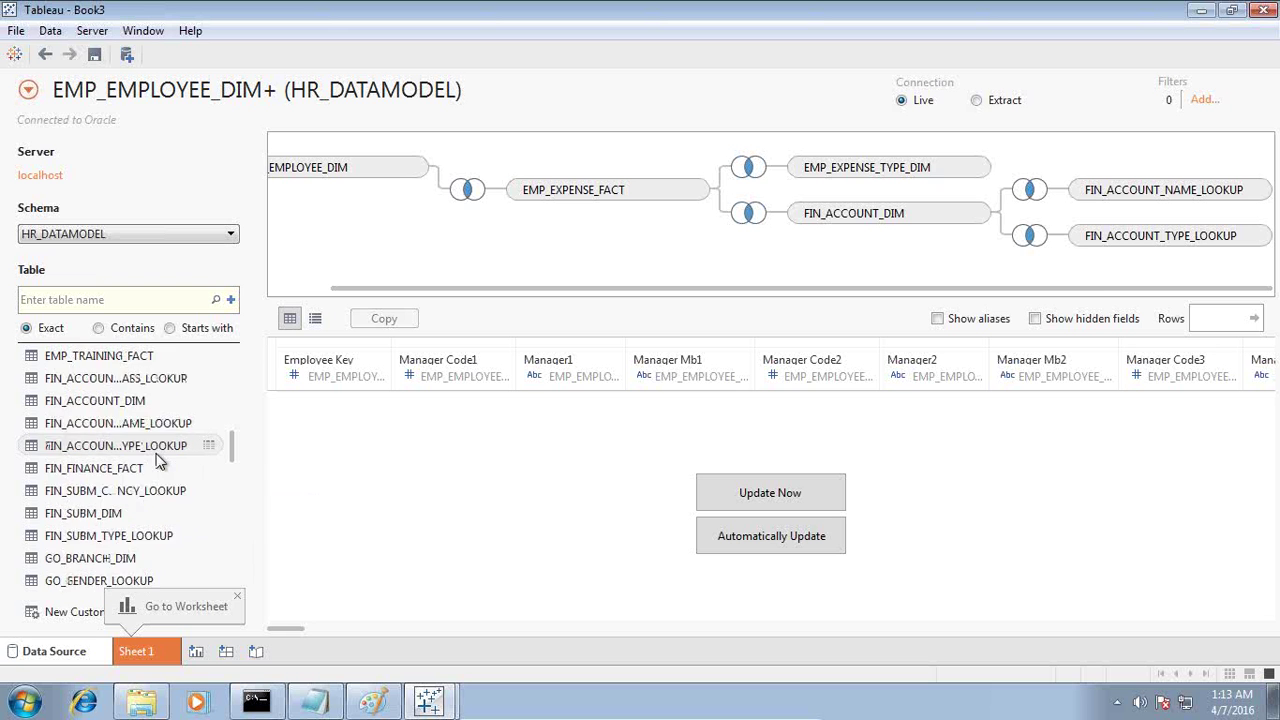
pyautogui.scroll(4, 156, 468)
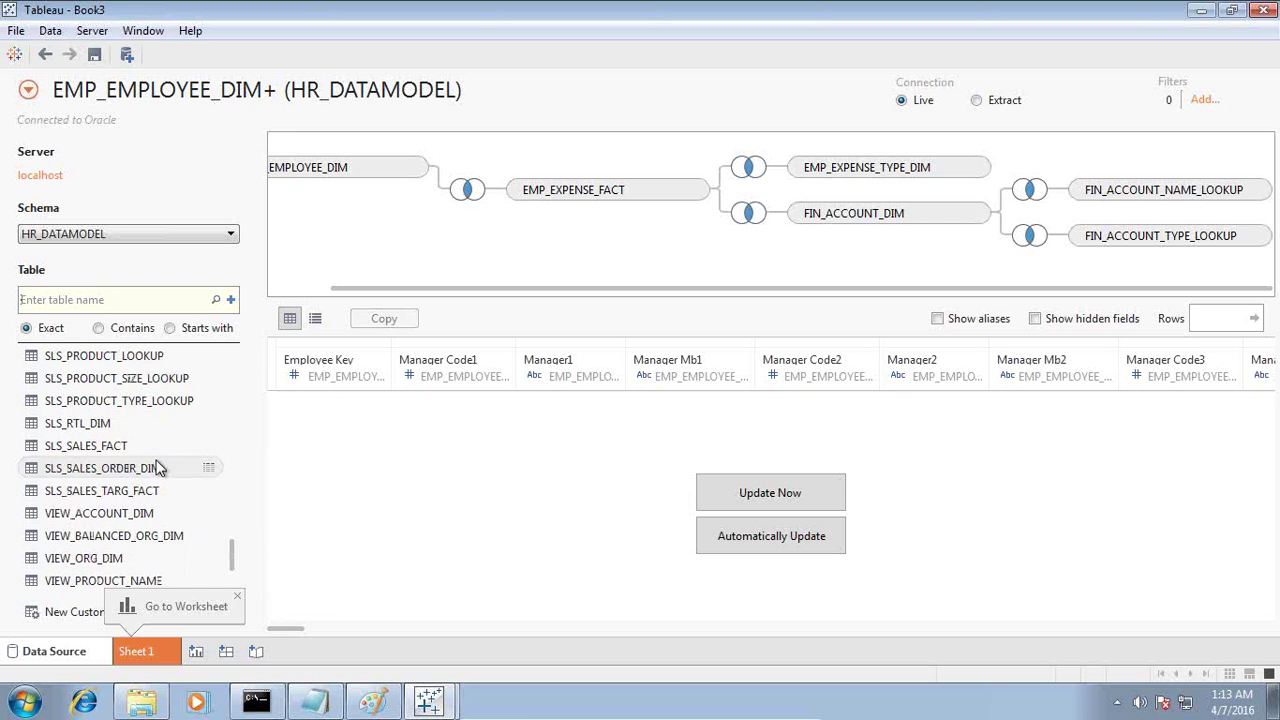
pyautogui.scroll(1, 157, 468)
# Join ORG_DIM_DETAILS under ORG_DIM and EMP_SUMMARY_FACT onto EMP_EMPLOYEE_DIM, enlarging the join area.
pyautogui.moveTo(105, 401); pyautogui.dragTo(143, 404)
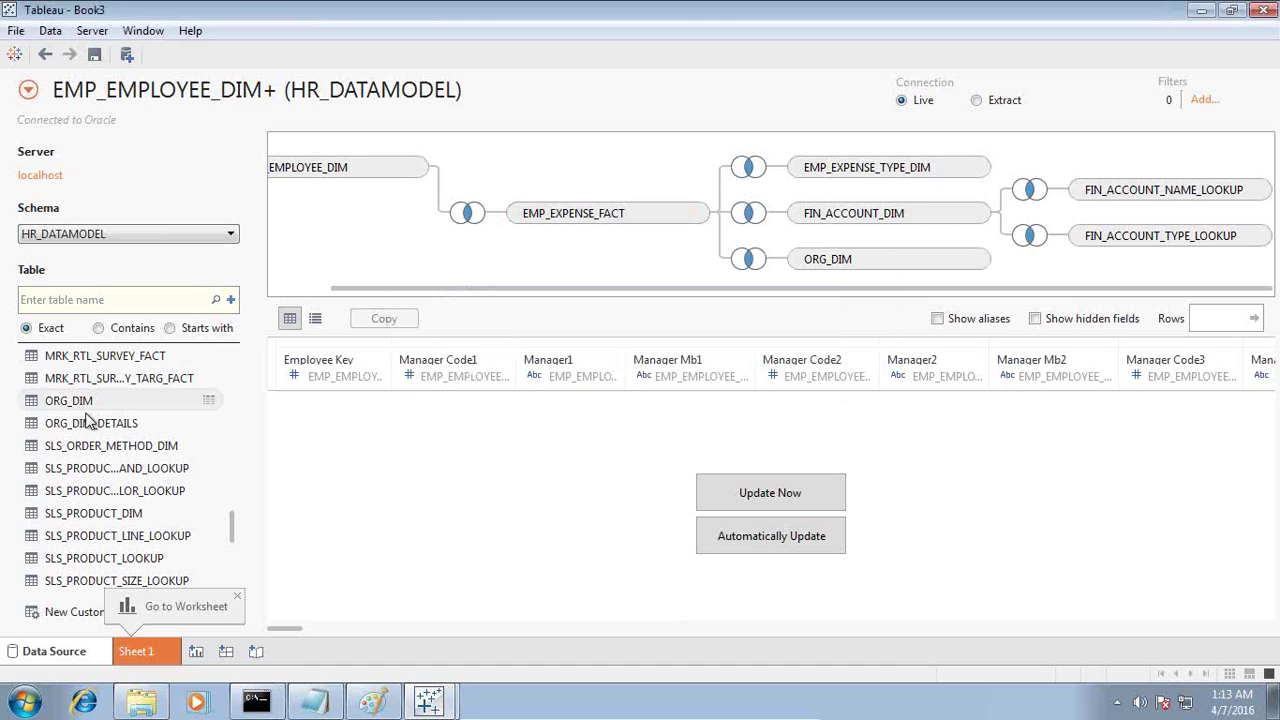
pyautogui.moveTo(88, 423); pyautogui.dragTo(585, 236)
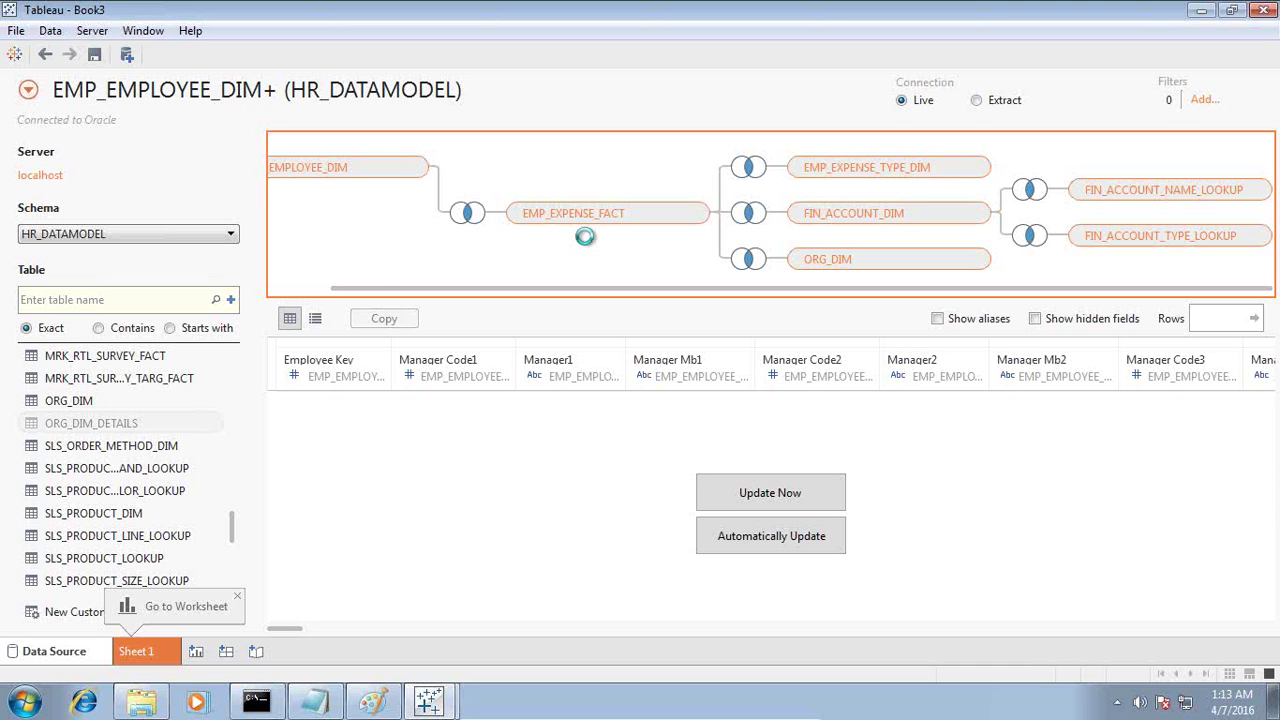
pyautogui.moveTo(585, 236); pyautogui.dragTo(585, 236)
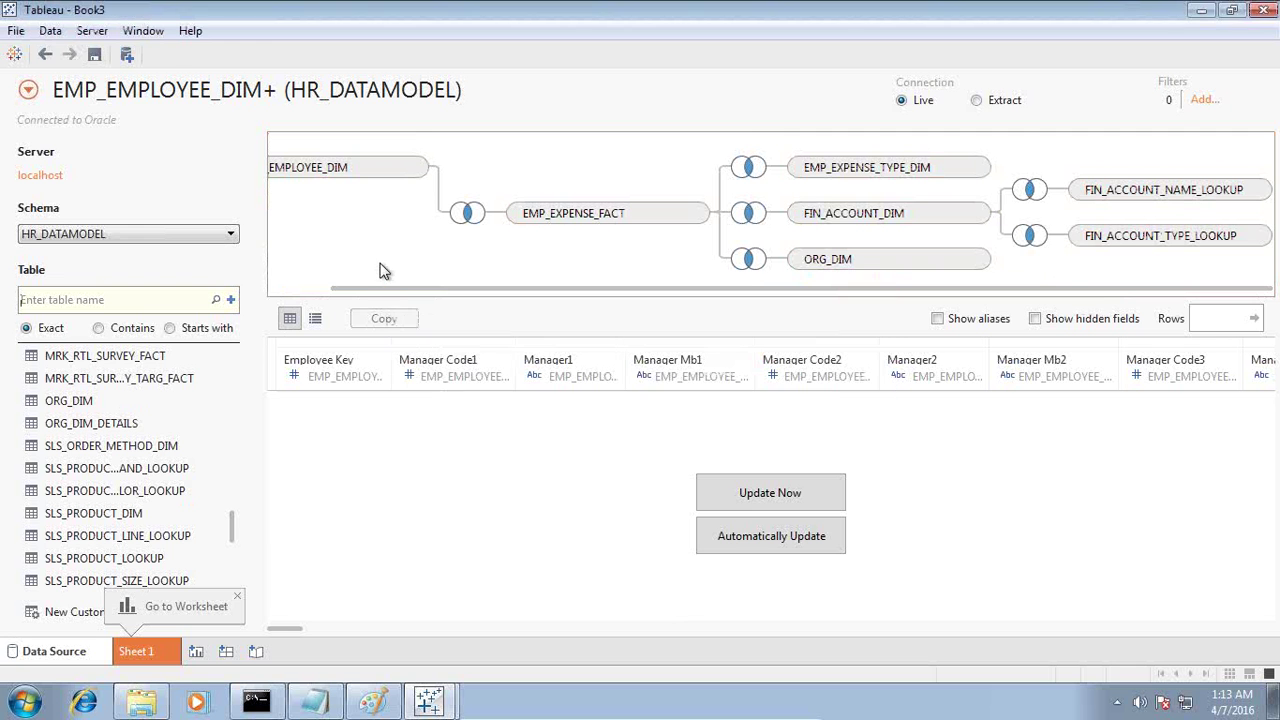
pyautogui.moveTo(232, 530); pyautogui.dragTo(229, 385)
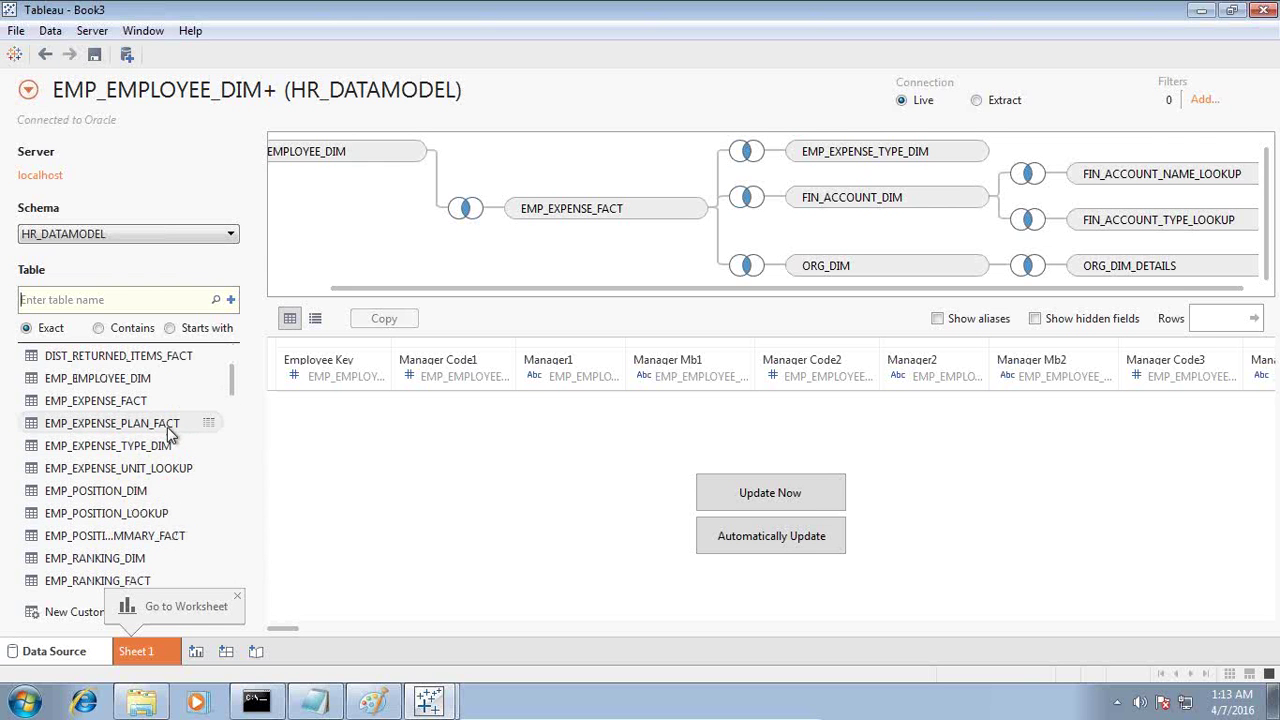
pyautogui.moveTo(231, 380); pyautogui.dragTo(228, 420)
pyautogui.moveTo(132, 474); pyautogui.dragTo(888, 250)
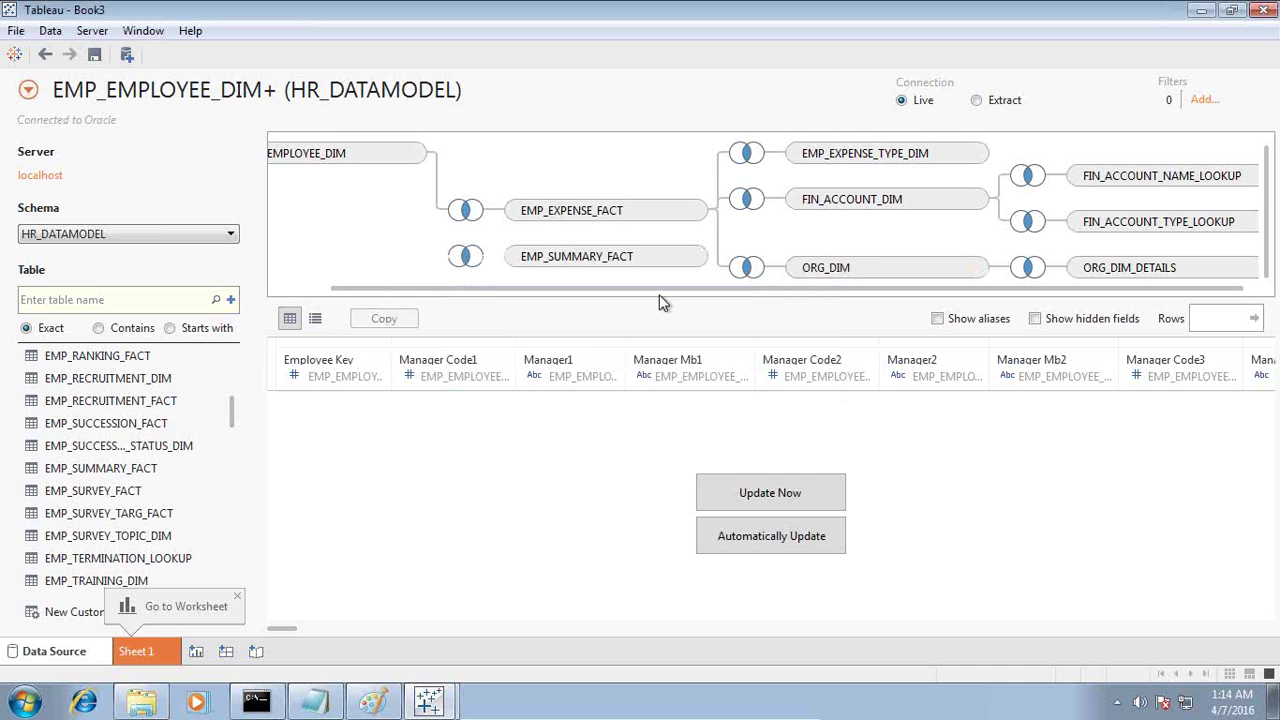
pyautogui.moveTo(657, 296); pyautogui.dragTo(662, 400)
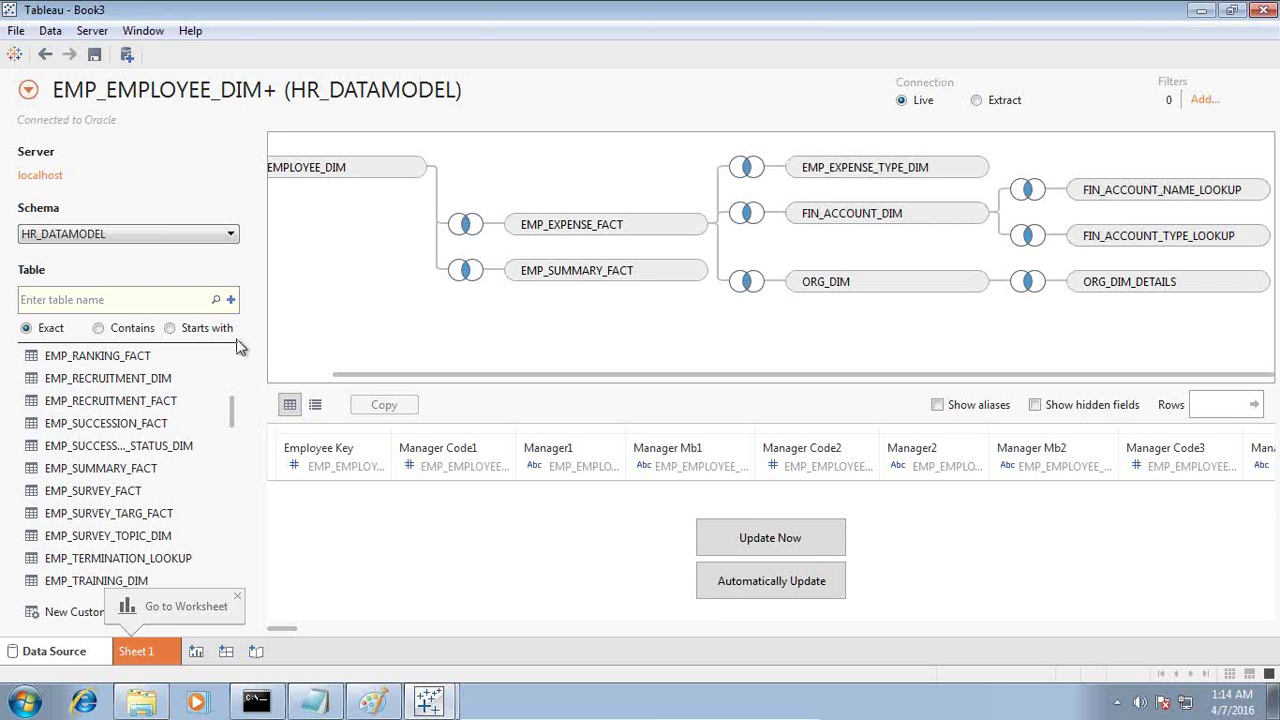
# Start a new worksheet, then highlight the pension expense and plan > 100,000 criteria in the notes.
pyautogui.click(193, 652)
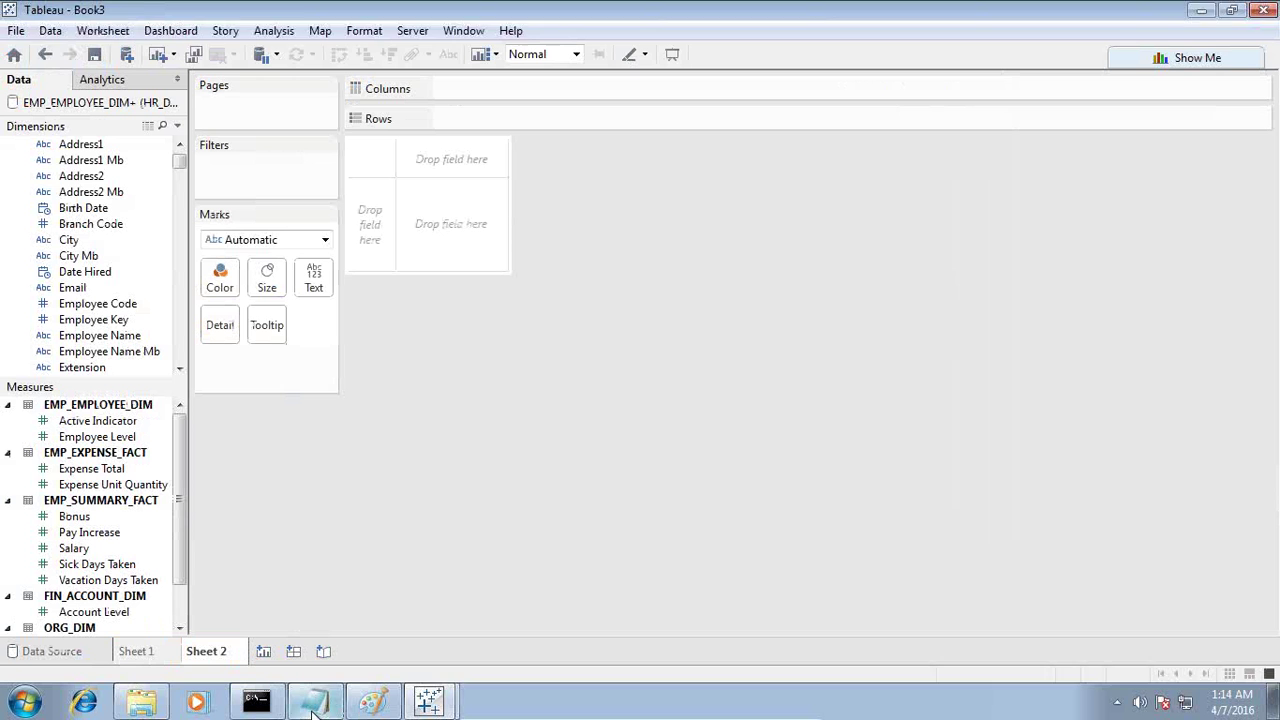
pyautogui.click(315, 700)
pyautogui.click(447, 578)
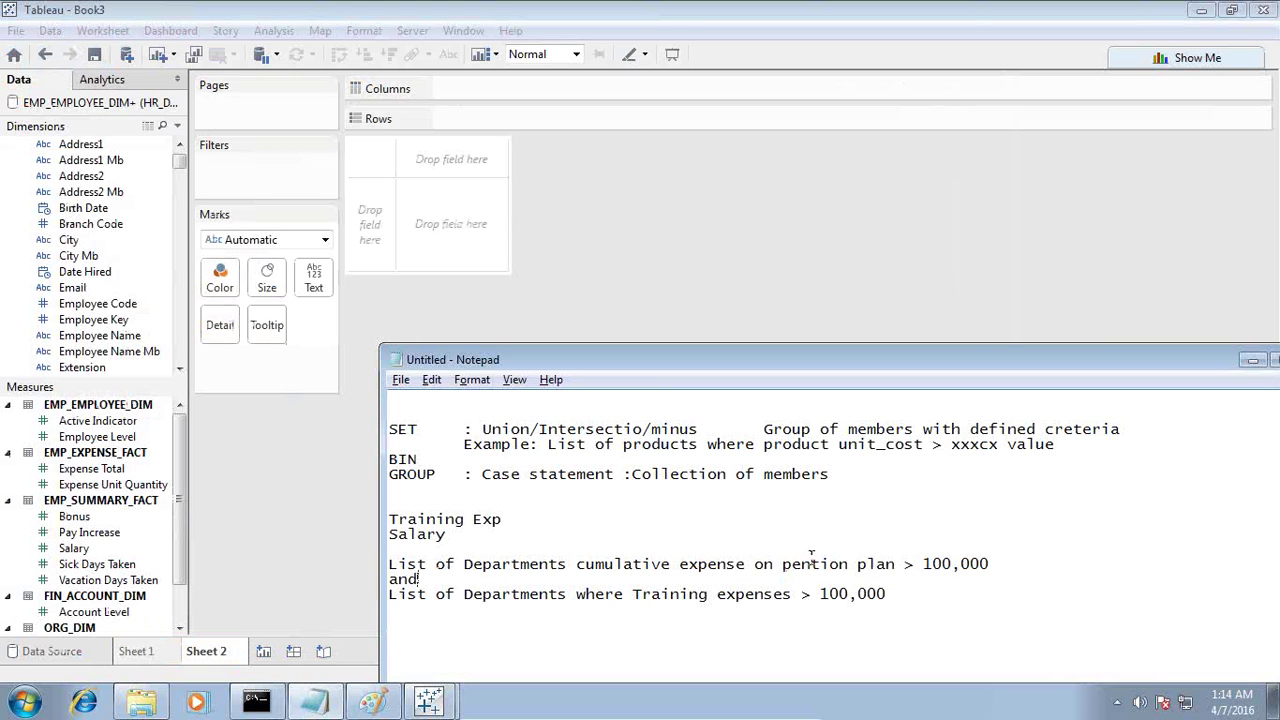
pyautogui.moveTo(626, 566); pyautogui.dragTo(990, 566)
pyautogui.click(984, 575)
pyautogui.moveTo(856, 563); pyautogui.dragTo(1016, 562)
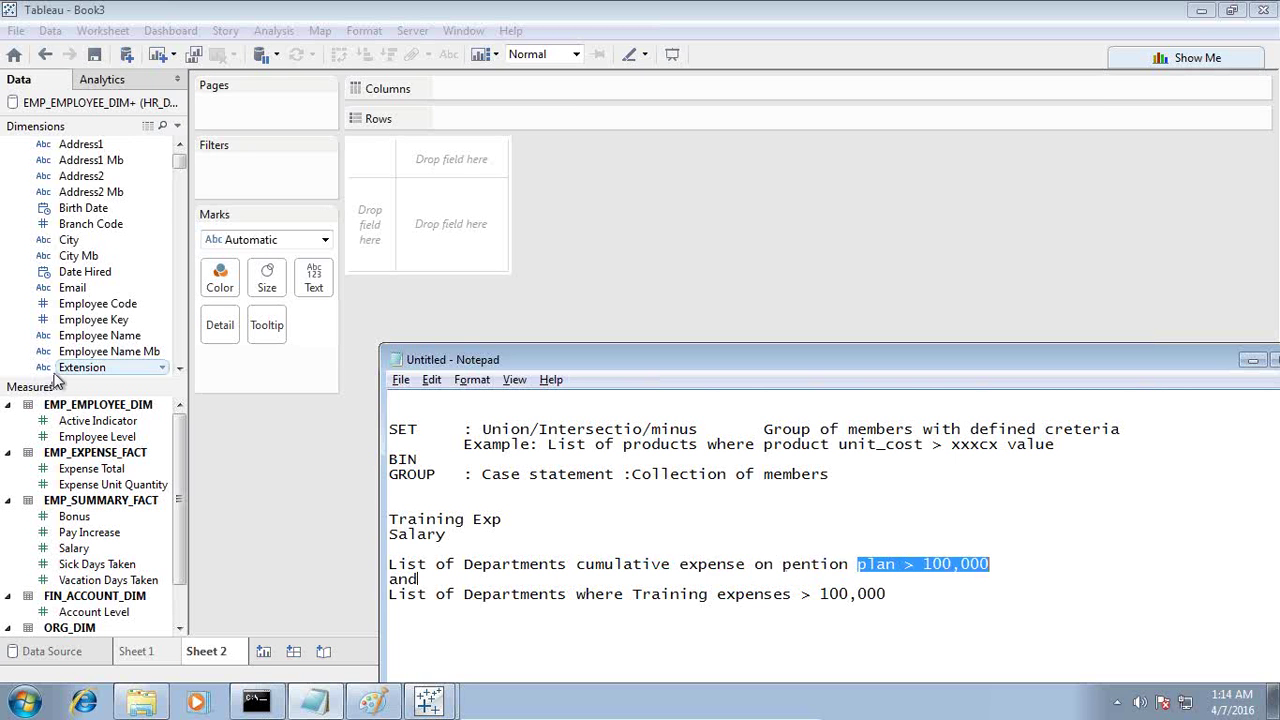
pyautogui.scroll(4, 86, 208)
# Collapse every table folder in the Dimensions pane, EMP_EMPLOYEE_DIM through ORG_DIM_DETAILS.
pyautogui.click(46, 152)
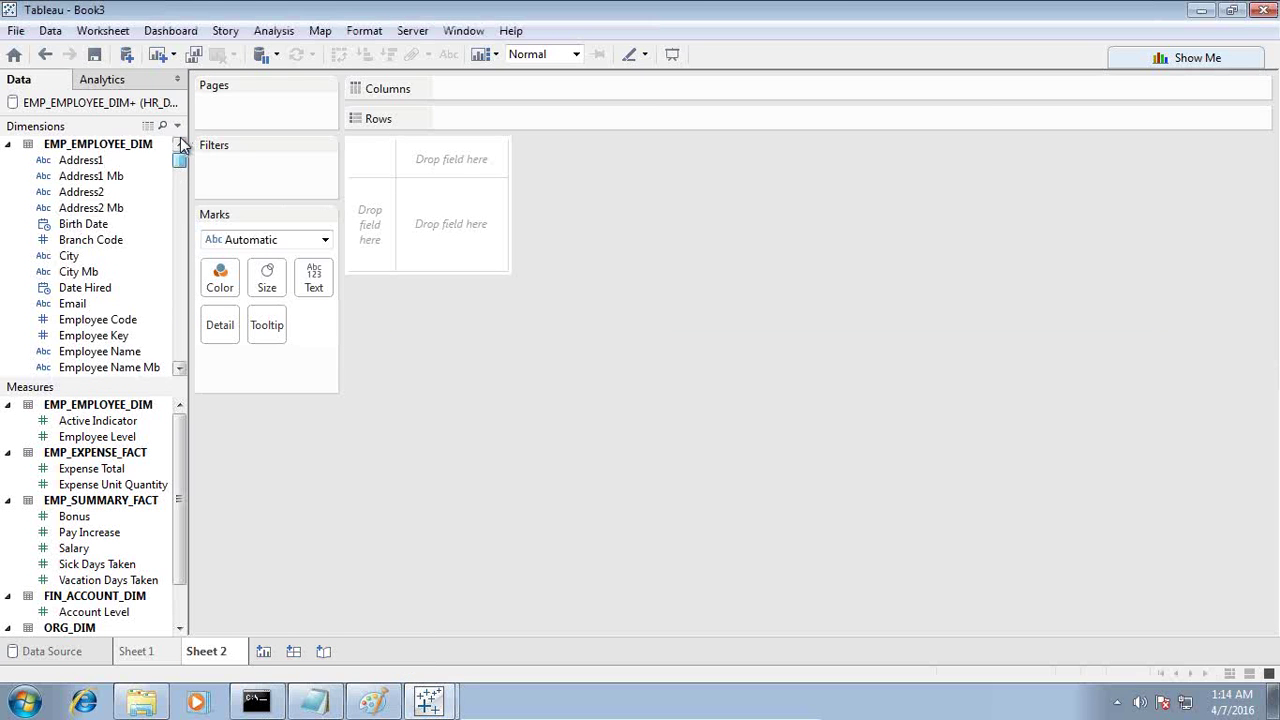
pyautogui.click(8, 144)
pyautogui.click(8, 160)
pyautogui.click(8, 176)
pyautogui.click(8, 192)
pyautogui.click(8, 208)
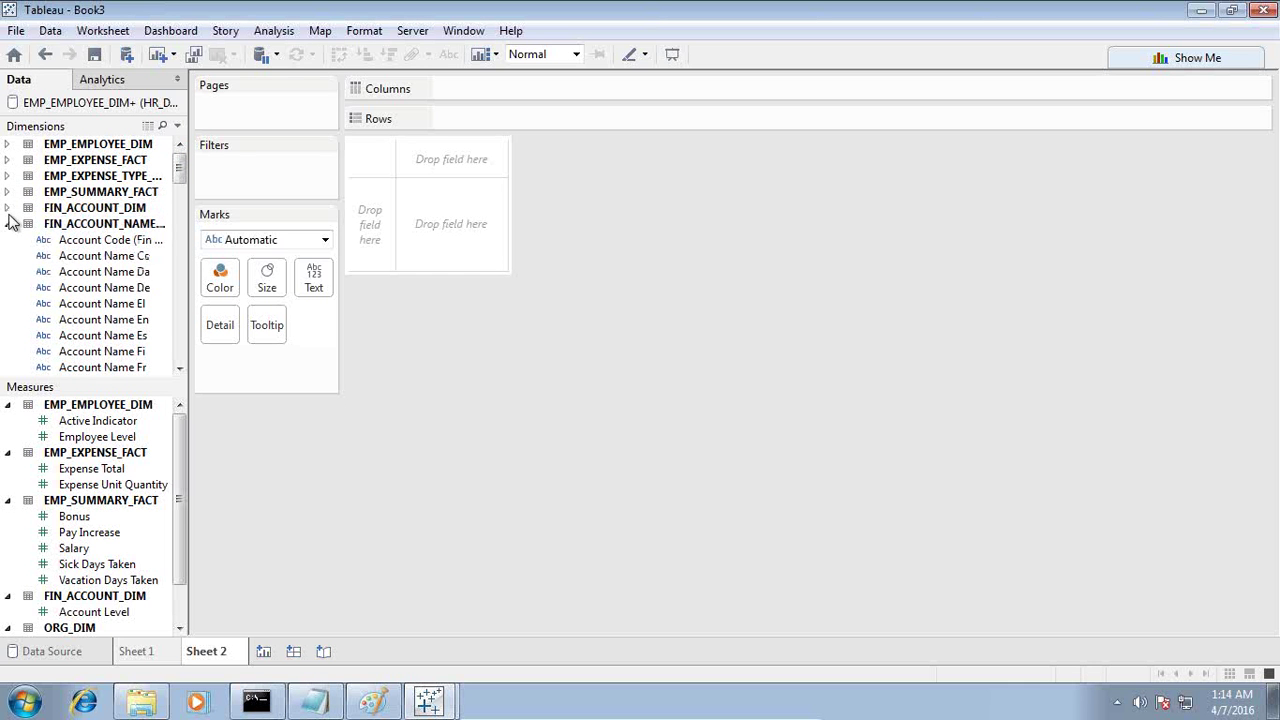
pyautogui.click(8, 224)
pyautogui.click(8, 240)
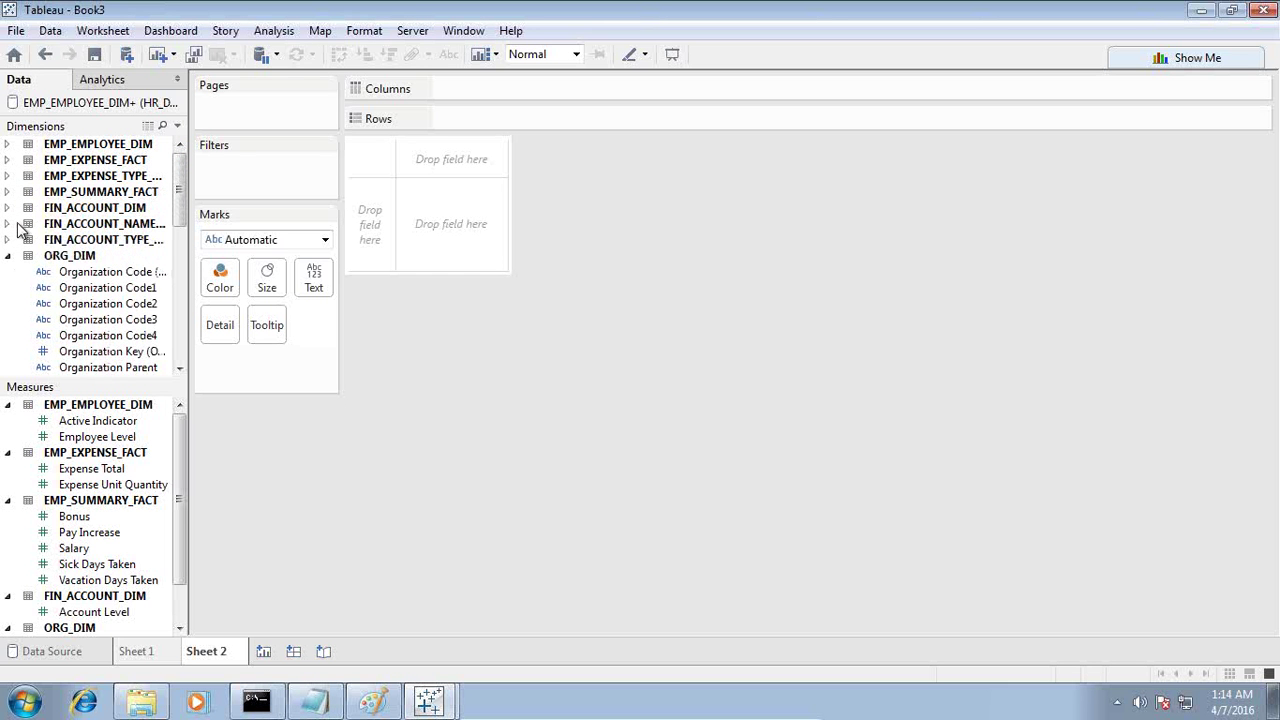
pyautogui.click(9, 256)
pyautogui.click(9, 272)
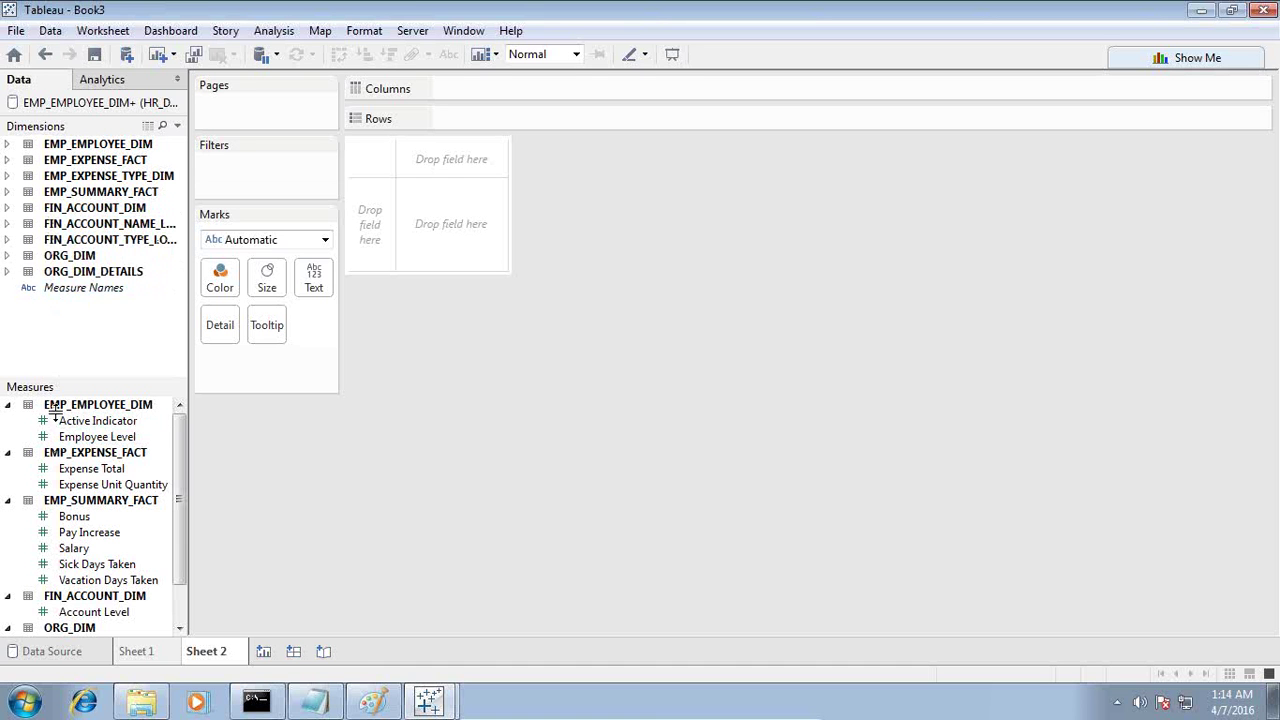
# Put ORG_DIM_DETAILS' Organization Name En on Rows and widen the names column.
pyautogui.click(9, 273)
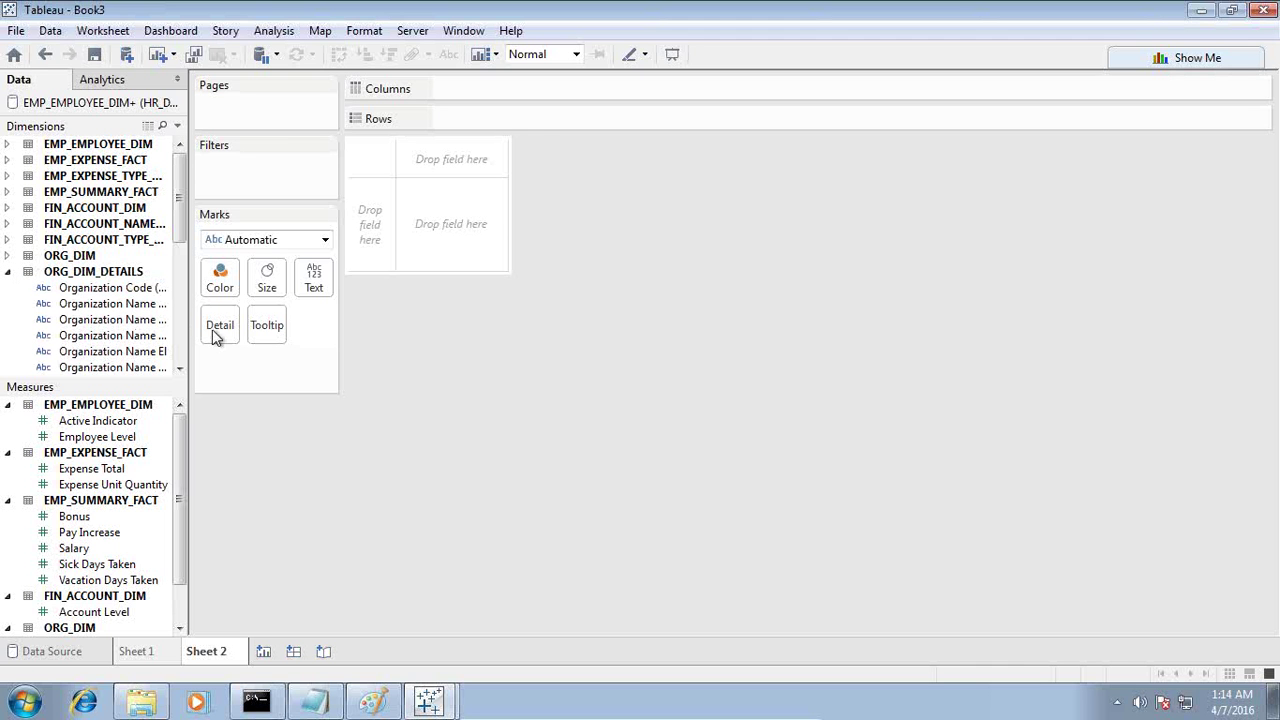
pyautogui.moveTo(193, 325); pyautogui.dragTo(258, 326)
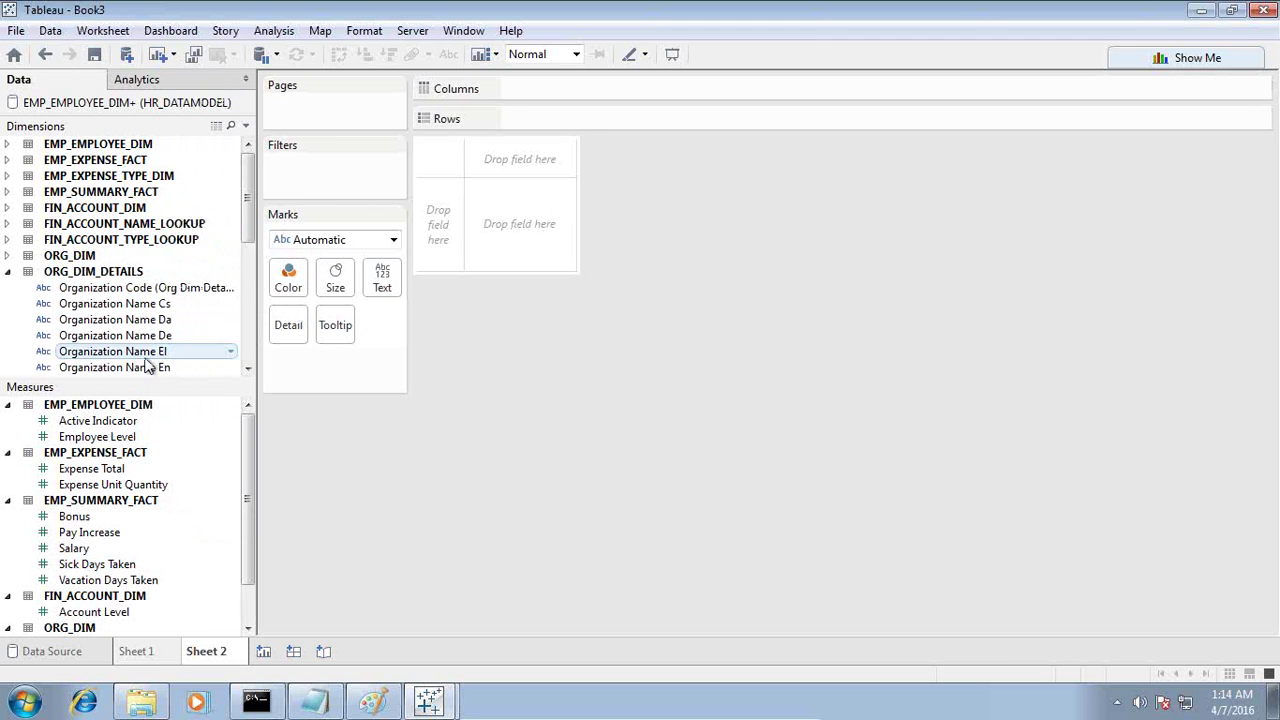
pyautogui.moveTo(149, 366); pyautogui.dragTo(457, 263)
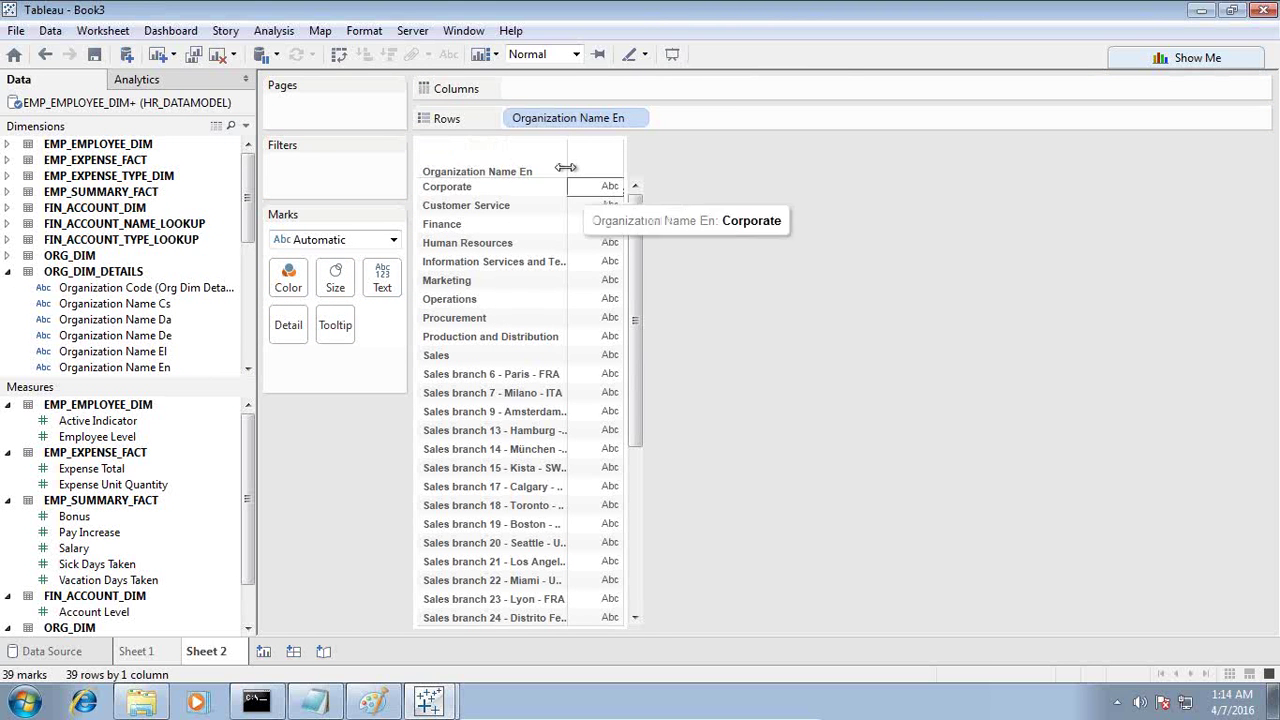
pyautogui.moveTo(567, 206); pyautogui.dragTo(599, 218)
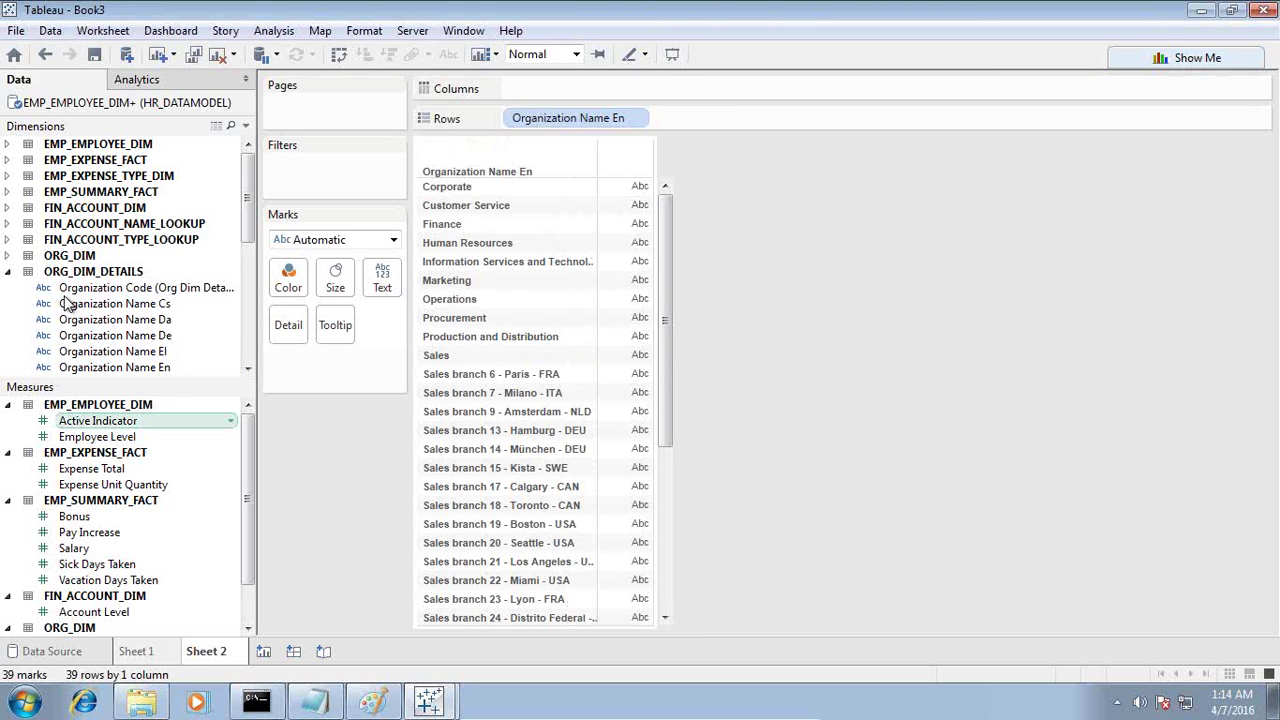
pyautogui.click(9, 274)
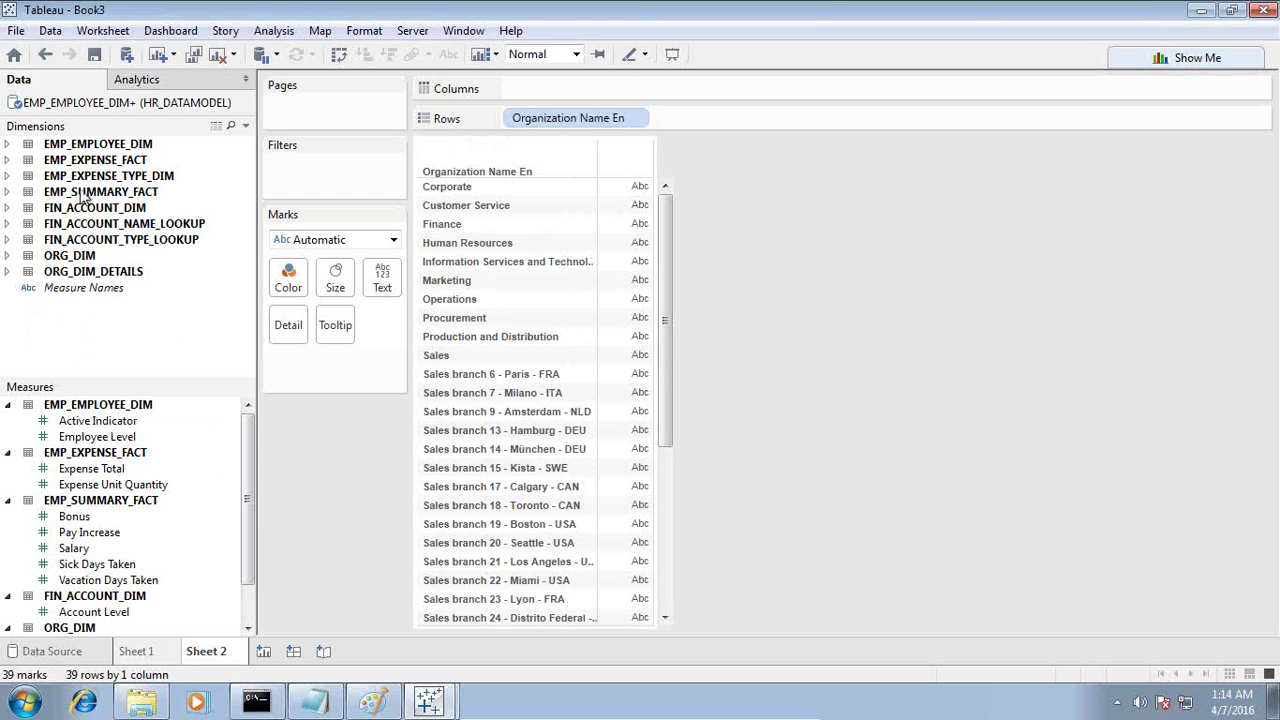
# Edit the data source to join DIM_TIME onto EMP_EXPENSE_FACT, then return to Sheet 1.
pyautogui.rightClick(140, 103)
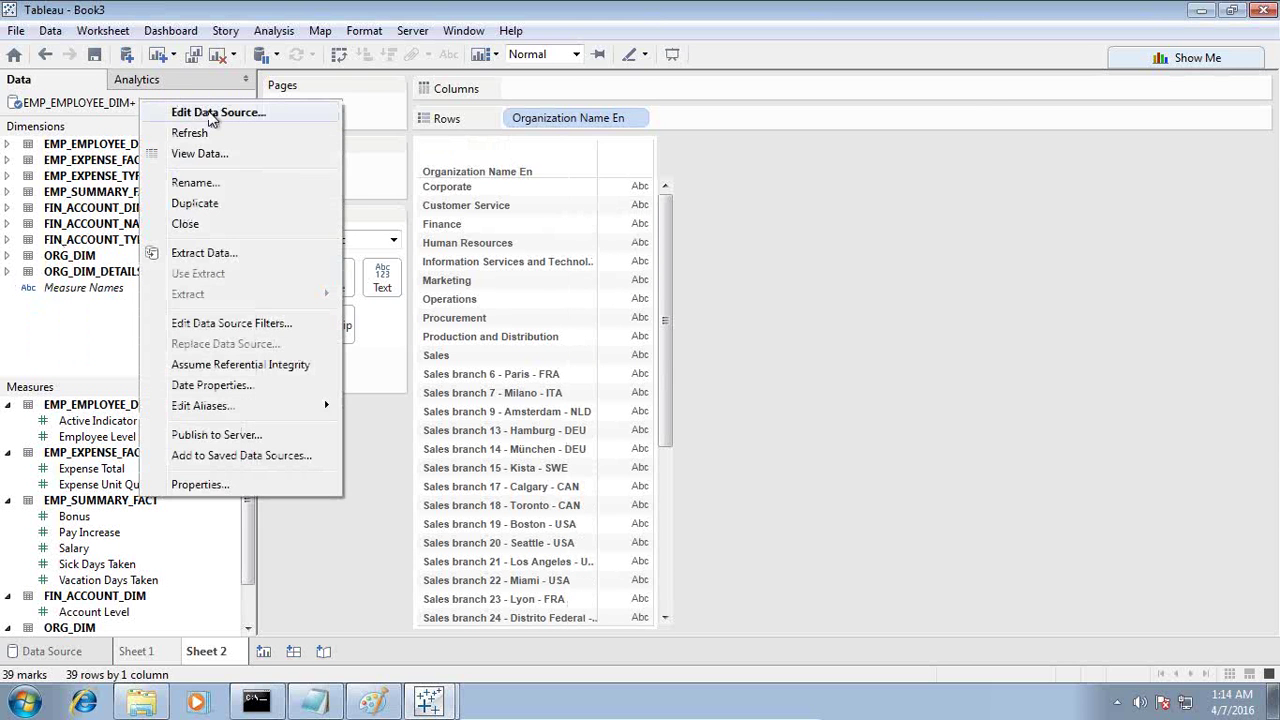
pyautogui.click(208, 113)
pyautogui.scroll(-5, 175, 460)
pyautogui.scroll(-2, 175, 465)
pyautogui.scroll(10, 190, 475)
pyautogui.moveTo(78, 399); pyautogui.dragTo(479, 334)
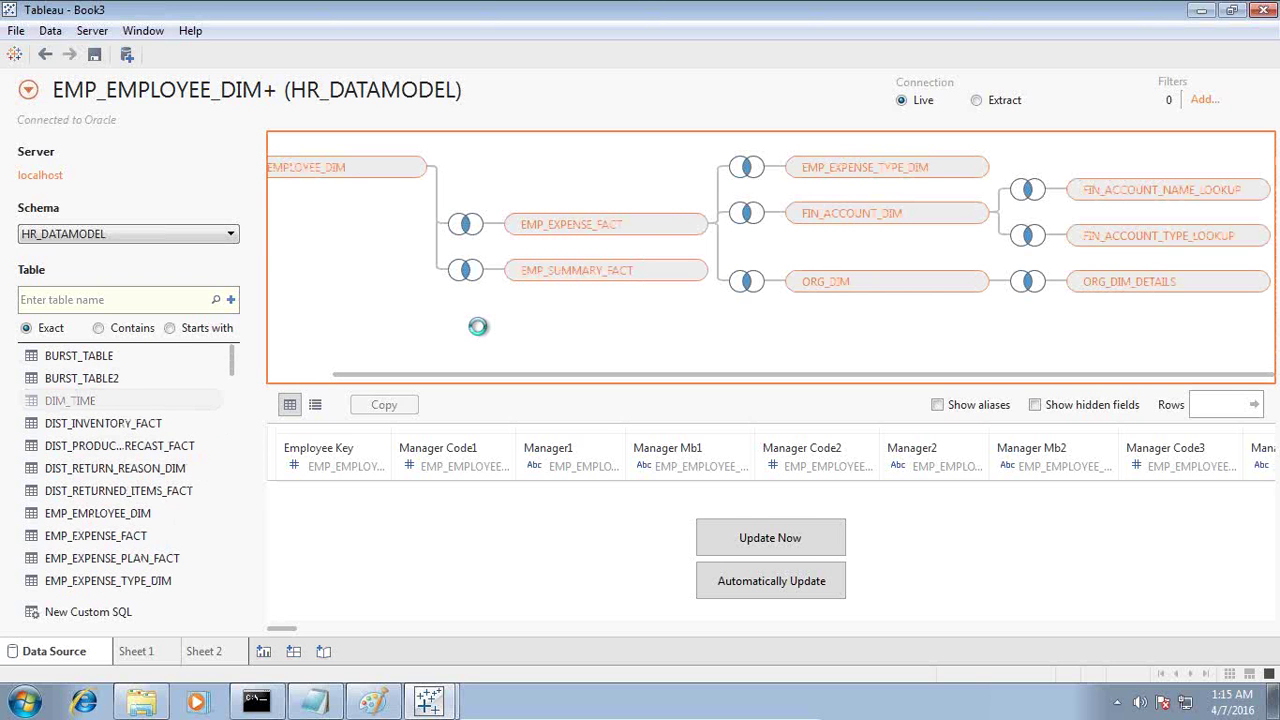
pyautogui.moveTo(478, 326); pyautogui.dragTo(478, 327)
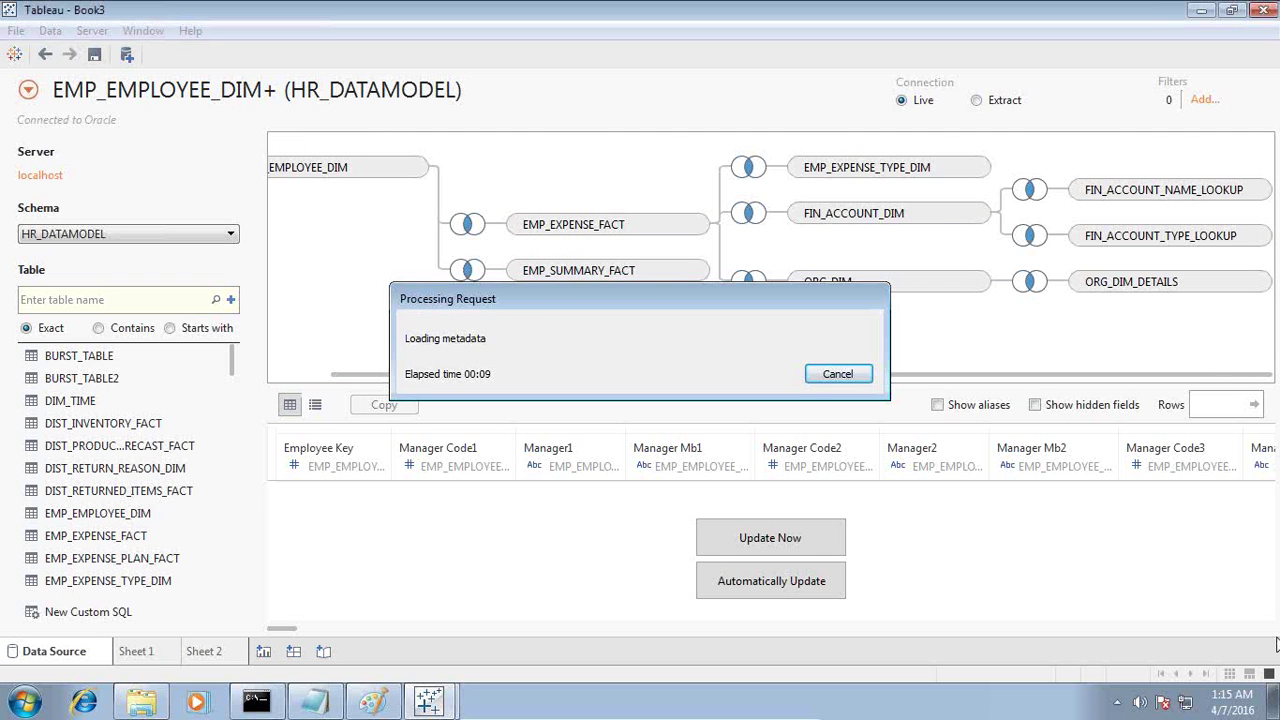
pyautogui.click(140, 655)
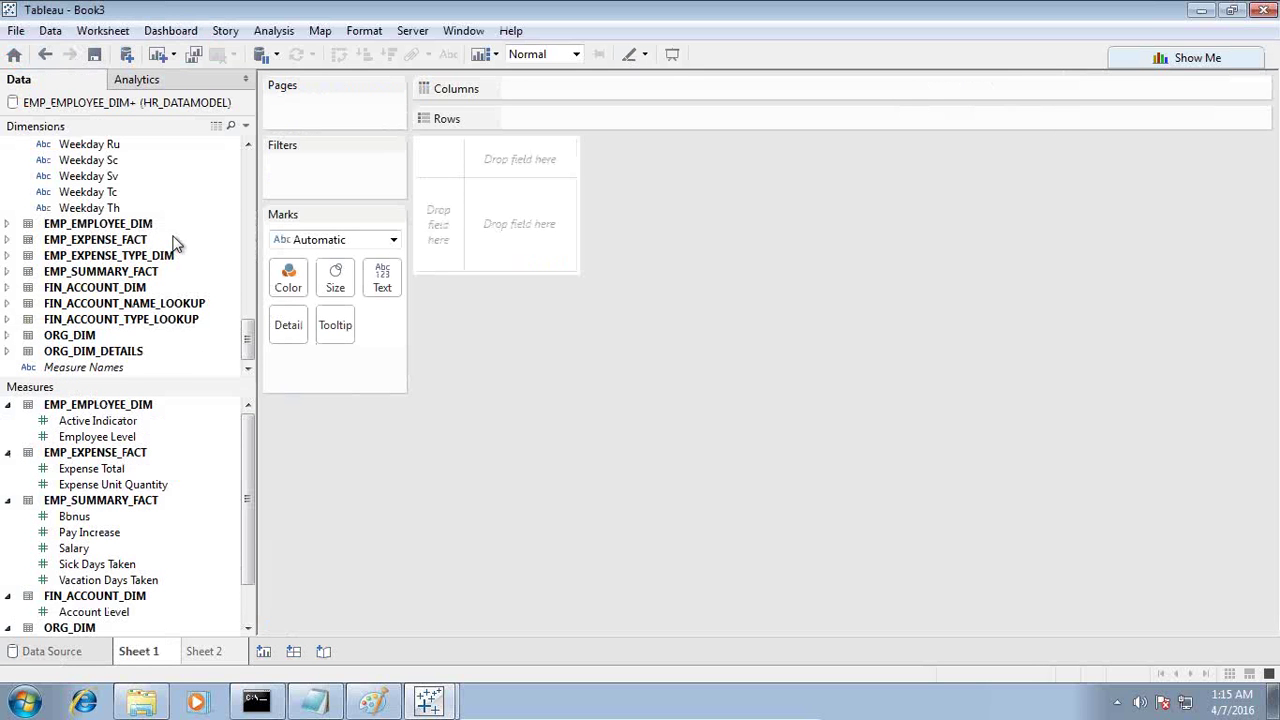
# Add a Current Year filter to Sheet 1 with its lower bound set to 2007.
pyautogui.scroll(5, 228, 233)
pyautogui.scroll(8, 224, 226)
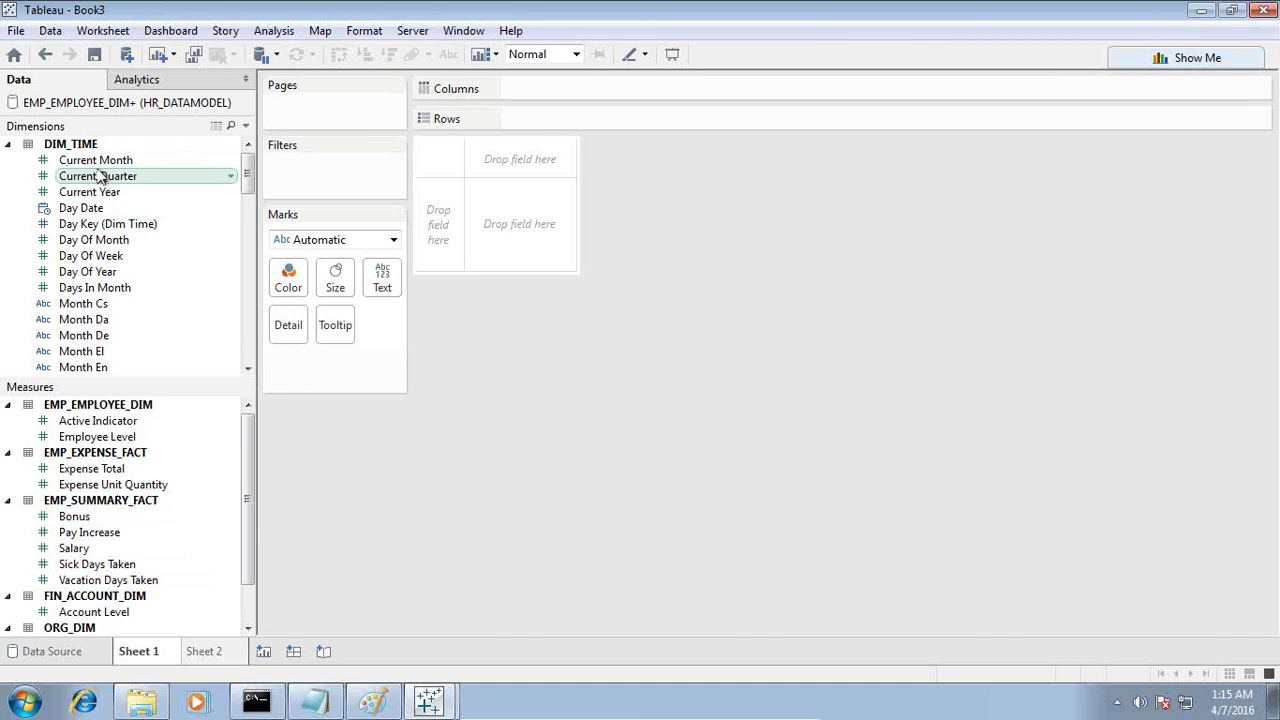
pyautogui.moveTo(103, 199); pyautogui.dragTo(330, 172)
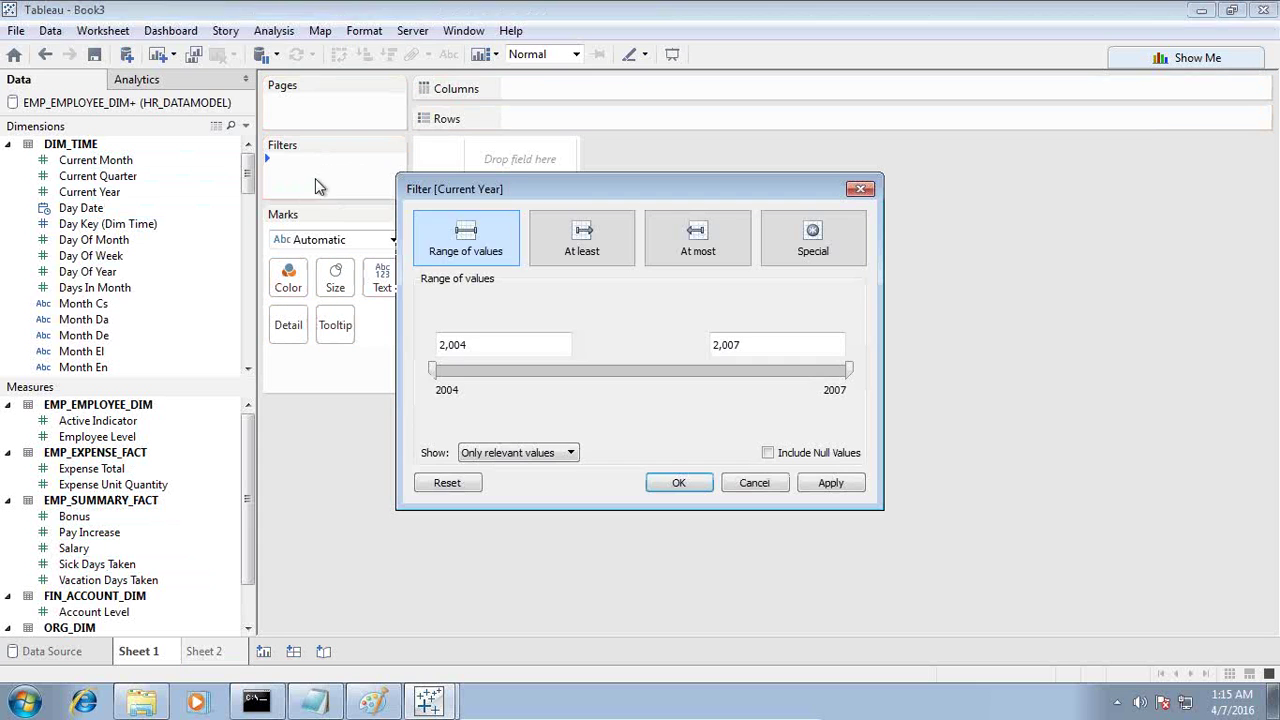
pyautogui.click(514, 349)
pyautogui.write('2007')
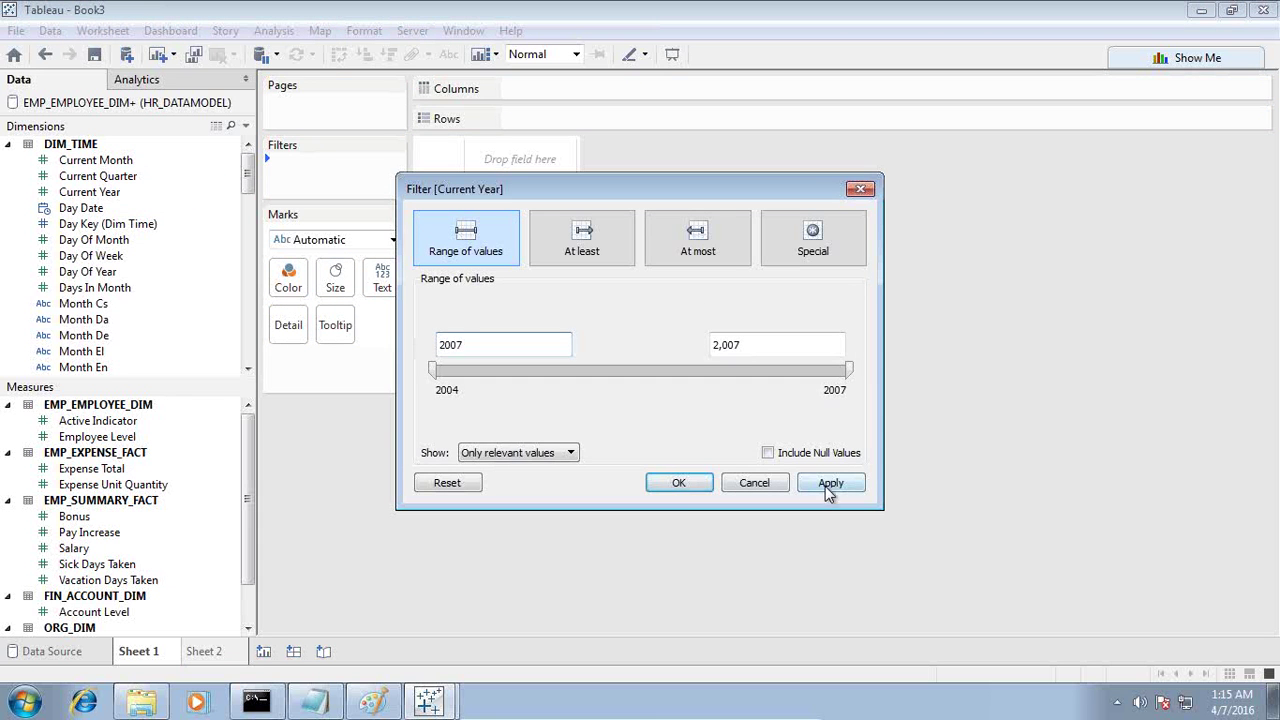
pyautogui.click(825, 484)
pyautogui.click(679, 484)
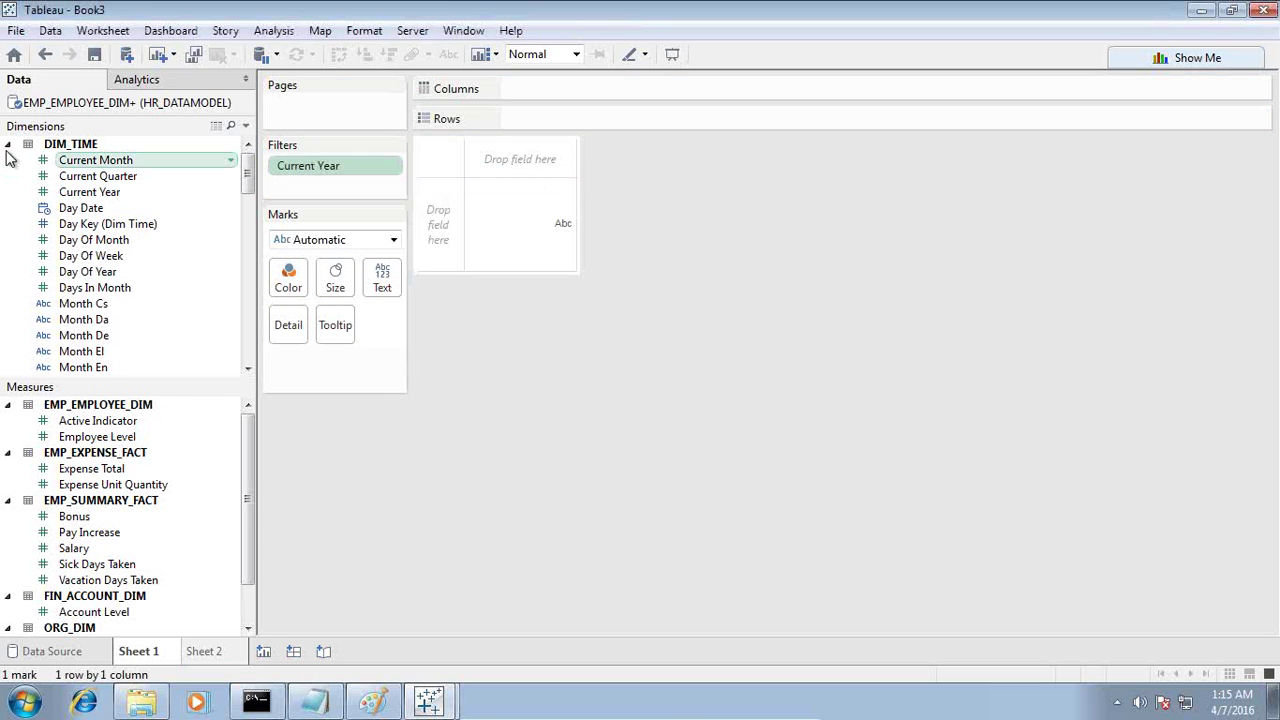
pyautogui.click(8, 144)
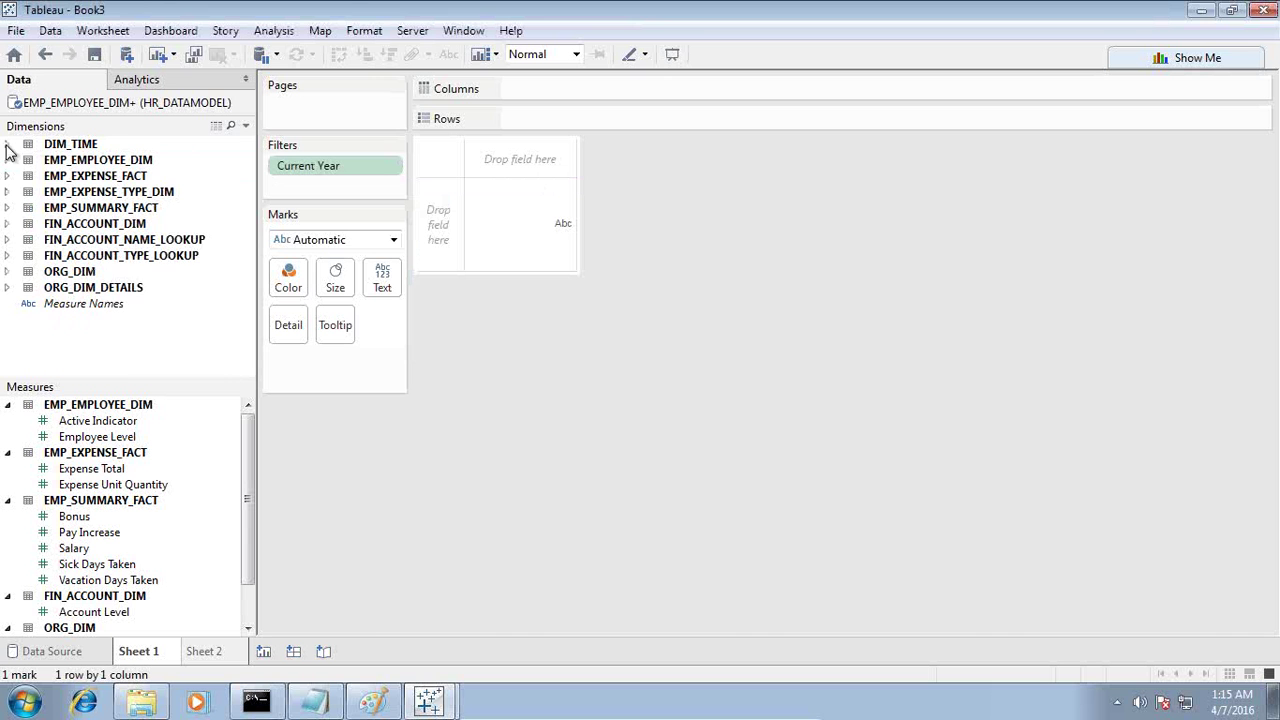
# Lay out Organization Name En rows against Expense Group En columns.
pyautogui.click(8, 287)
pyautogui.scroll(-1, 186, 362)
pyautogui.moveTo(158, 343); pyautogui.dragTo(452, 237)
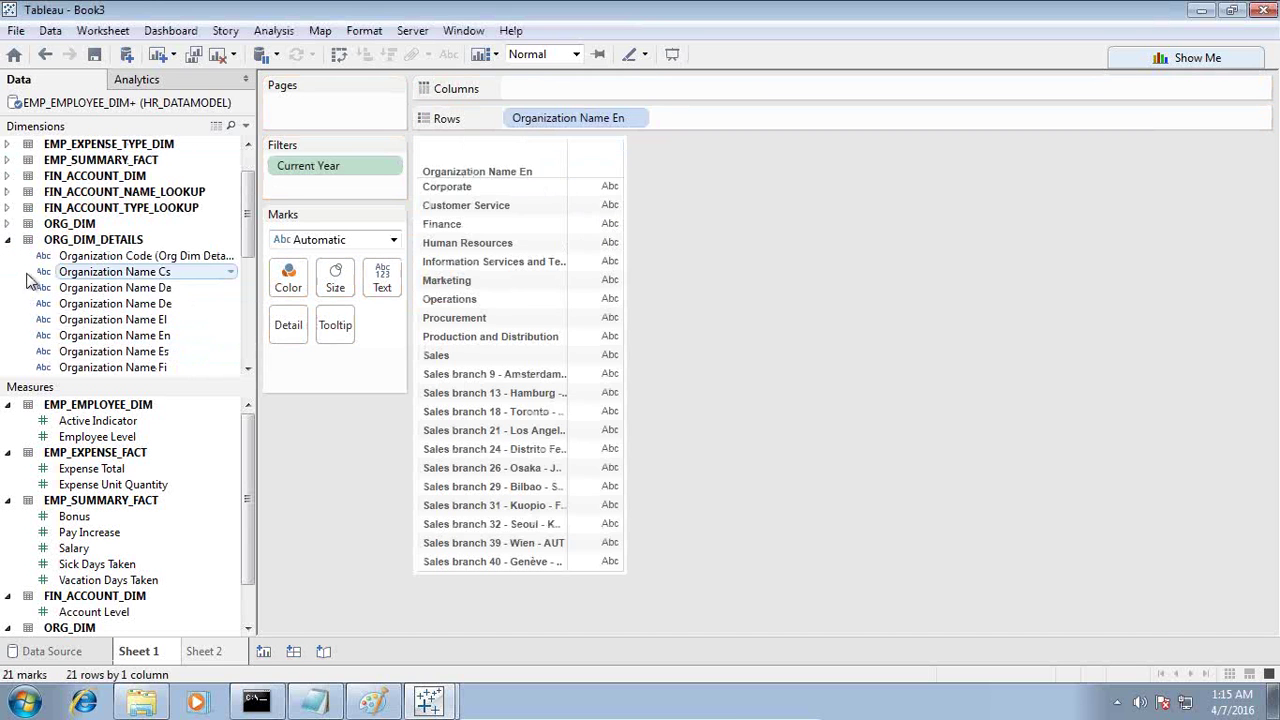
pyautogui.click(8, 239)
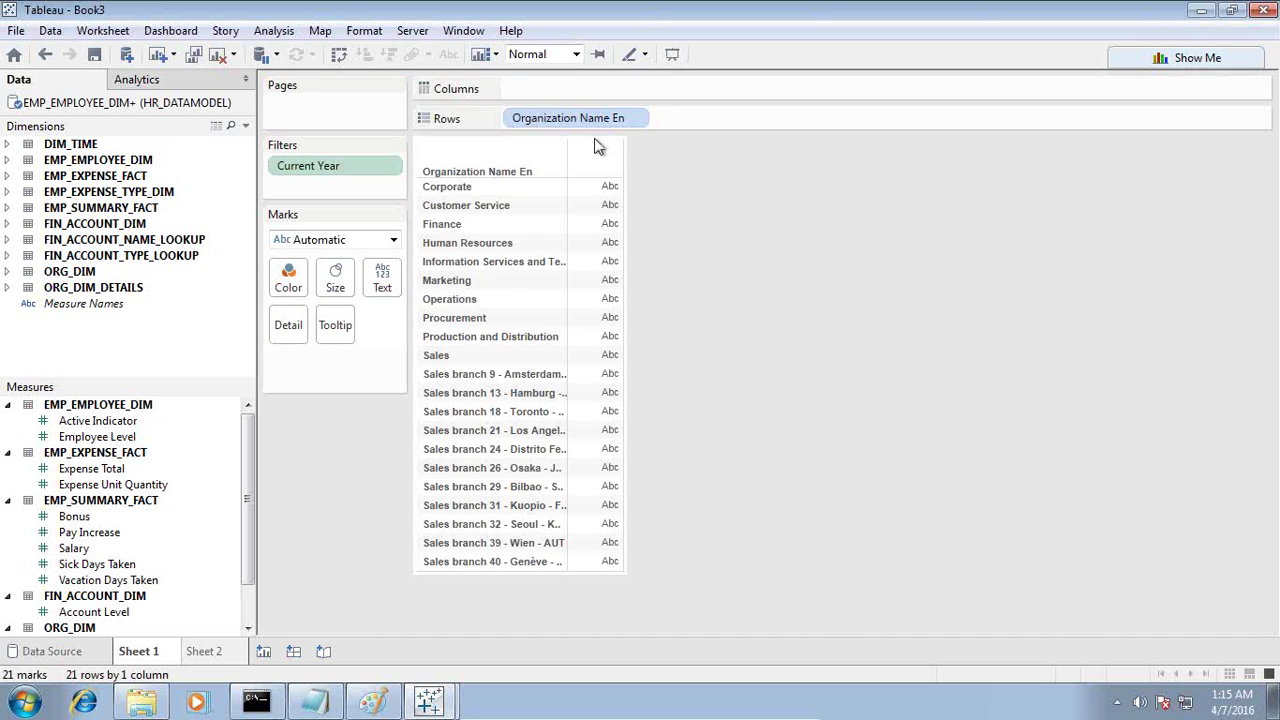
pyautogui.click(8, 191)
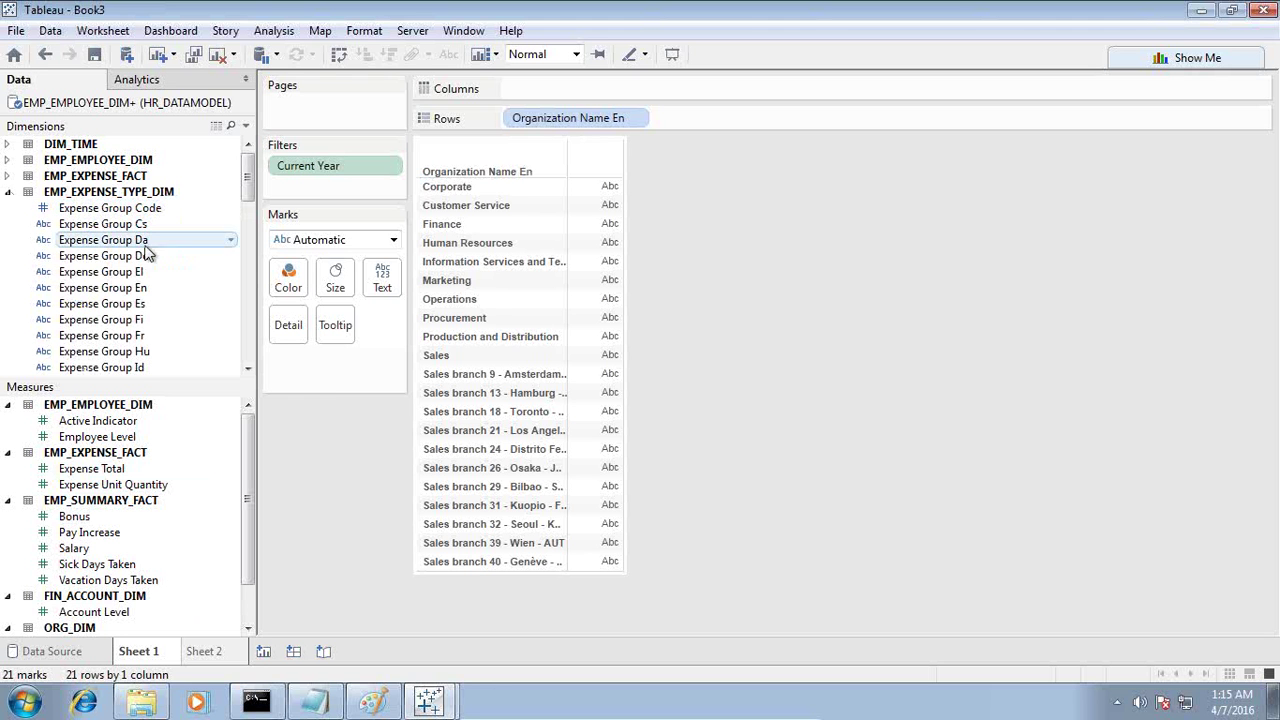
pyautogui.moveTo(229, 289); pyautogui.dragTo(617, 103)
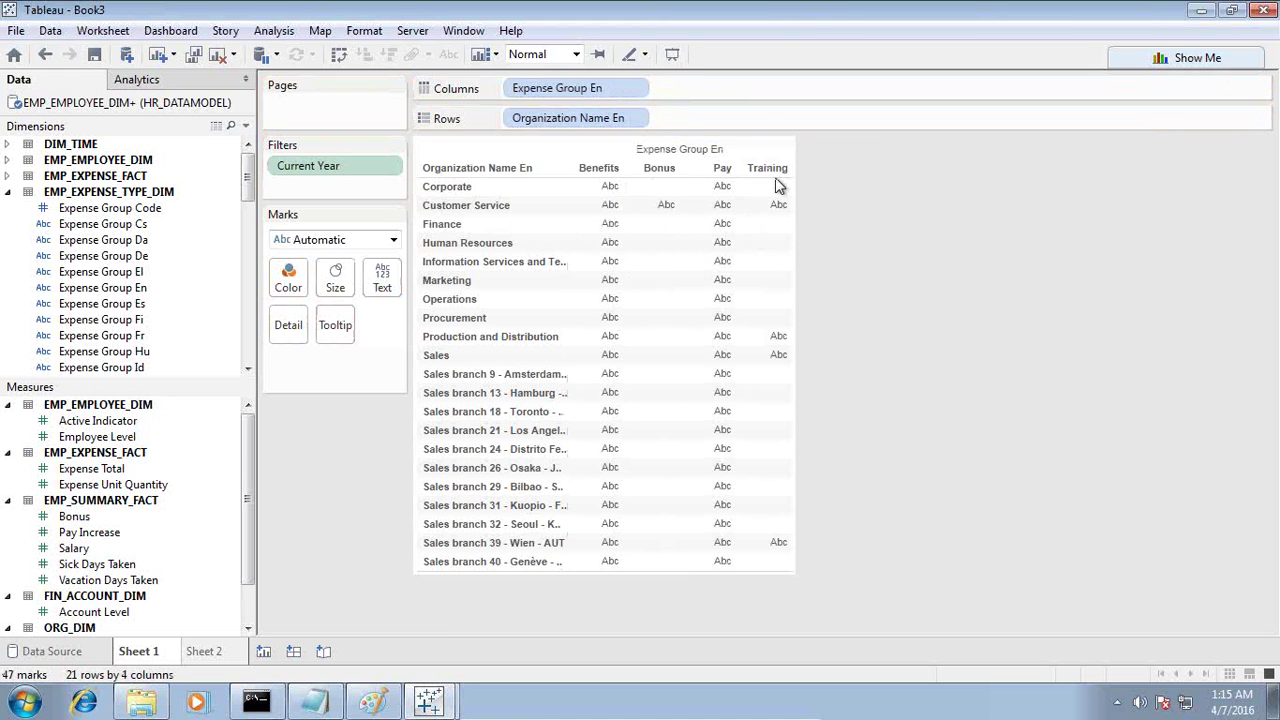
pyautogui.click(8, 191)
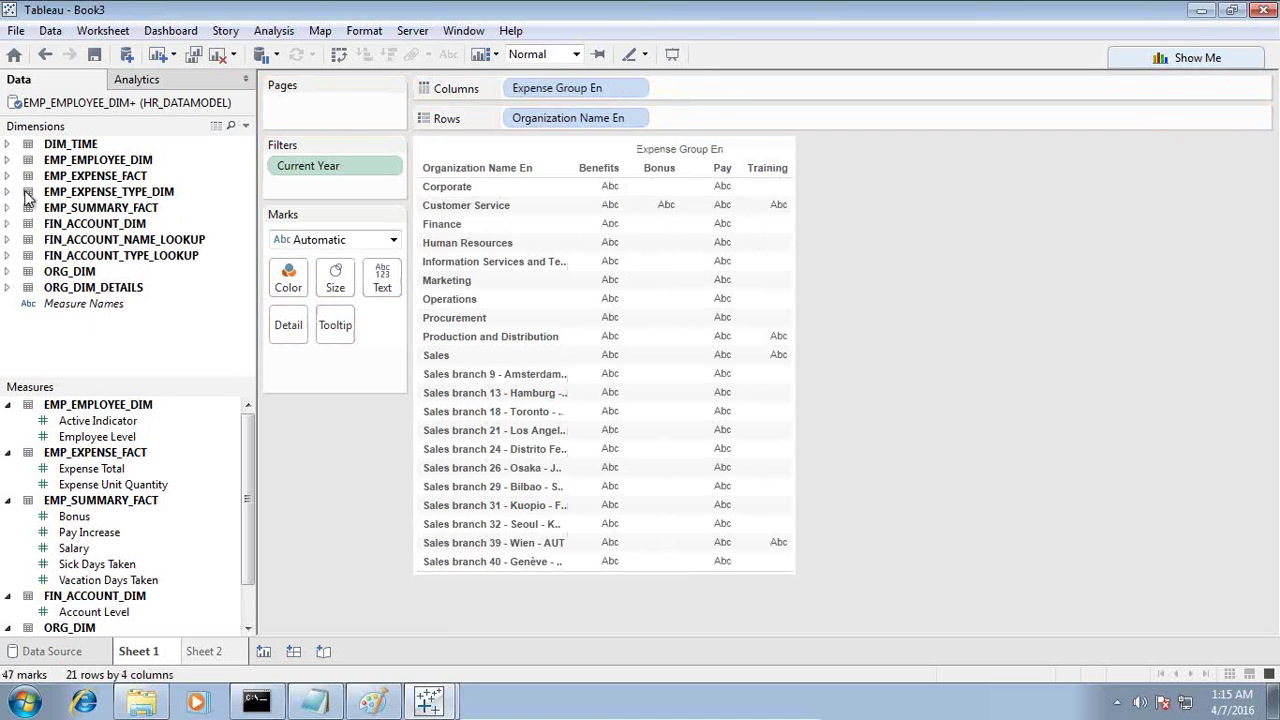
# Break the columns down by Account Name En and keep only Benefits - pension plan.
pyautogui.click(8, 240)
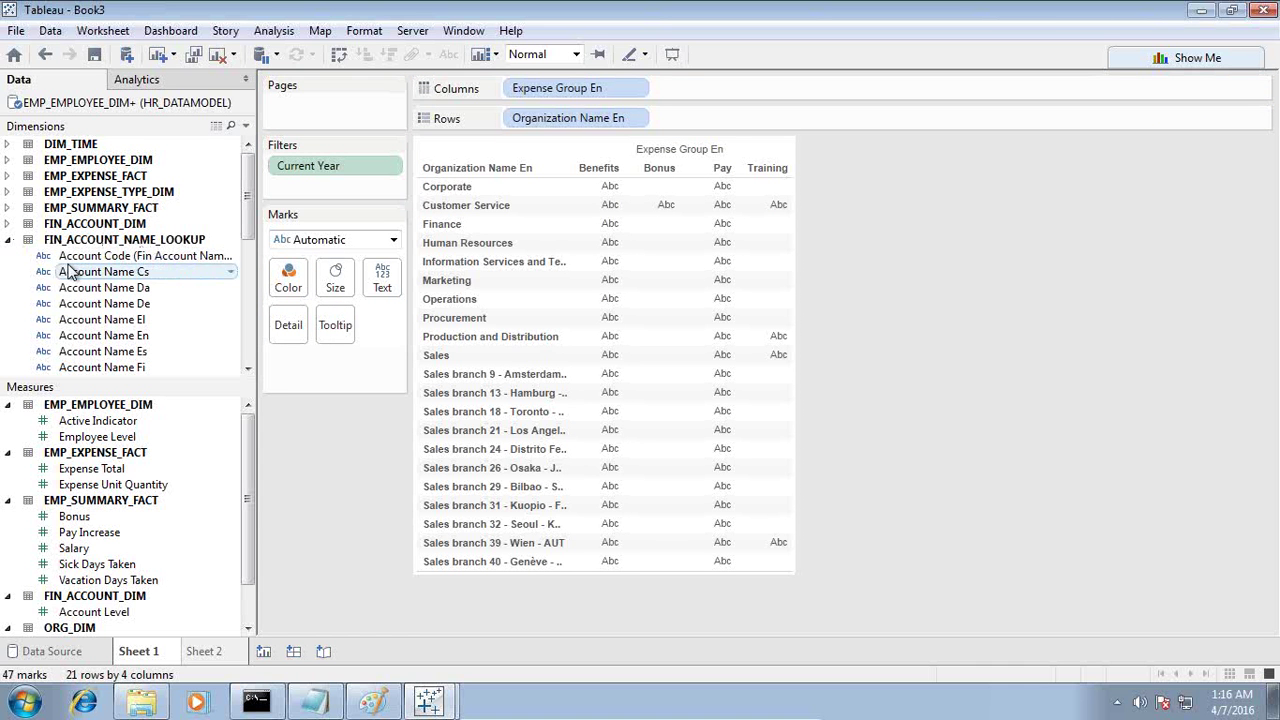
pyautogui.moveTo(118, 336)
pyautogui.mouseDown()
pyautogui.moveTo(580, 152)
pyautogui.moveTo(640, 103)
pyautogui.moveTo(705, 98)
pyautogui.mouseUp()
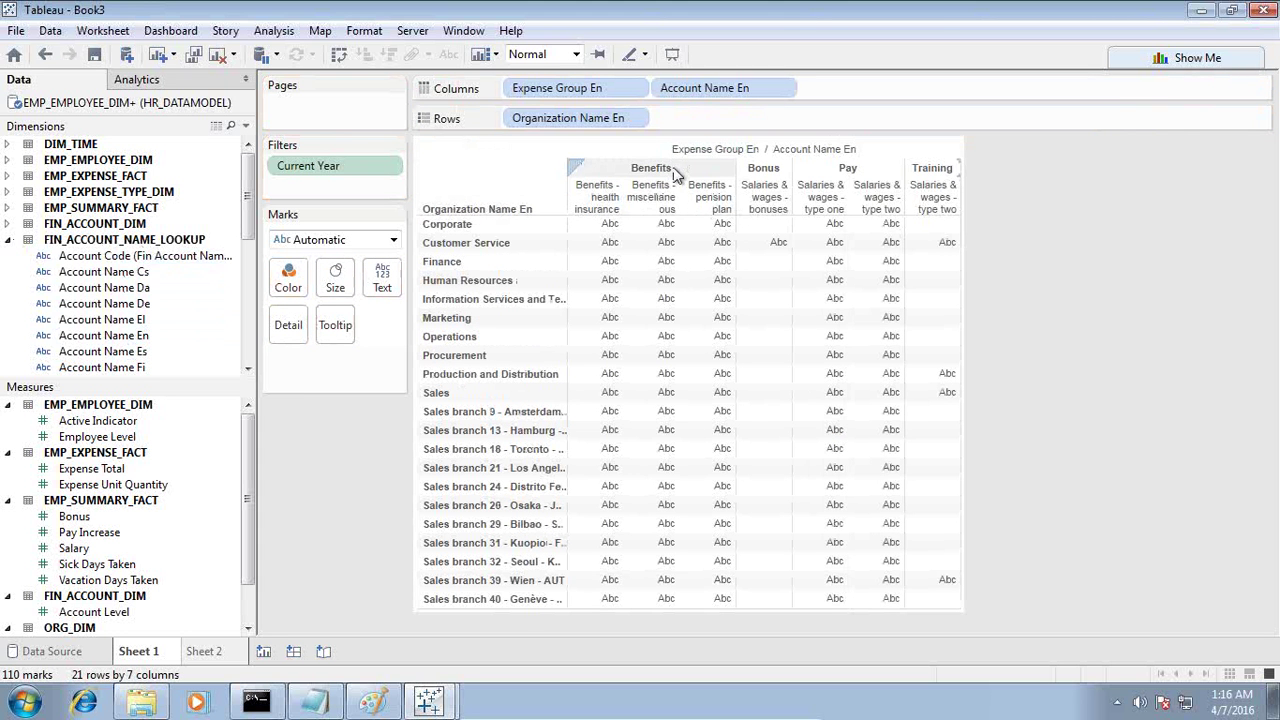
pyautogui.moveTo(678, 249)
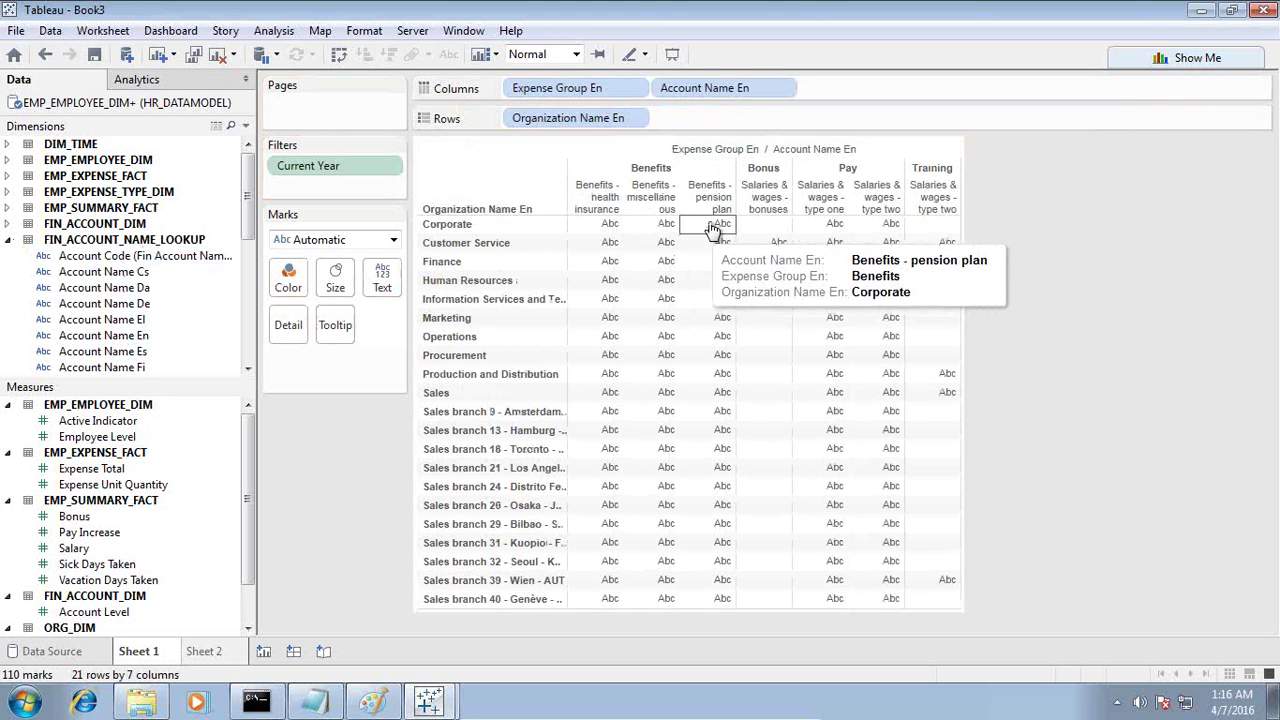
pyautogui.moveTo(736, 200); pyautogui.dragTo(790, 205)
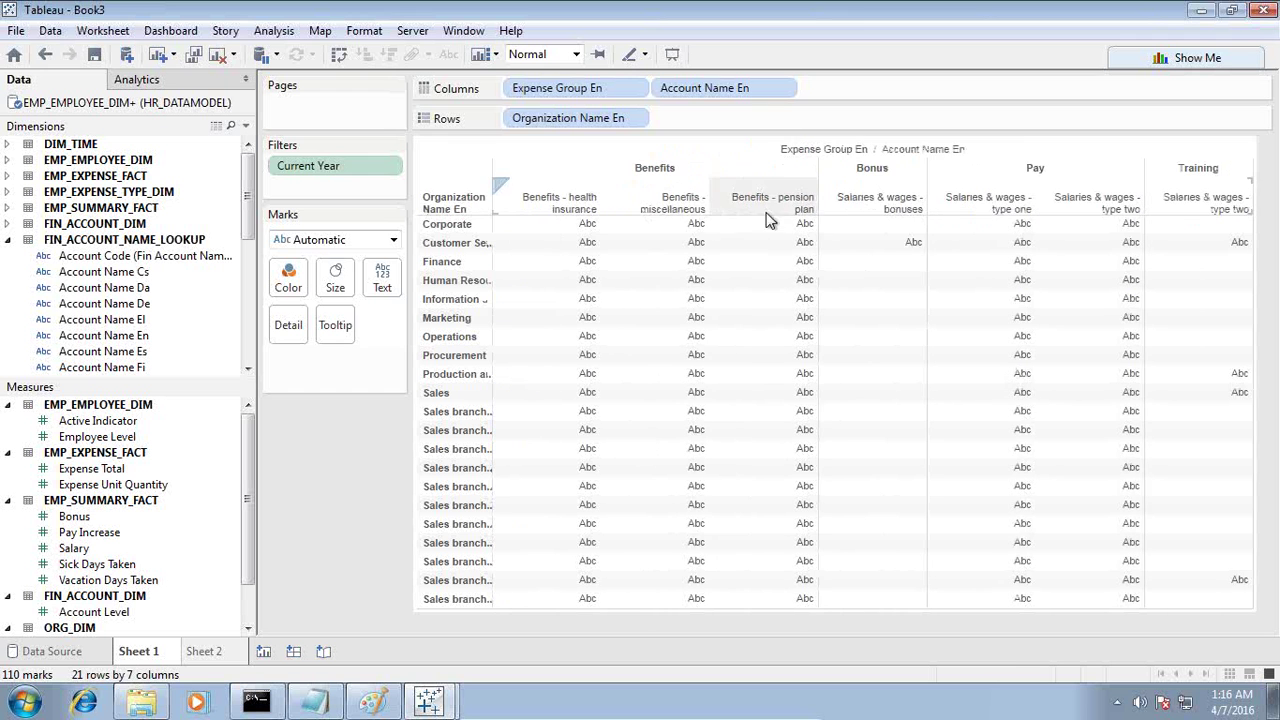
pyautogui.click(776, 205)
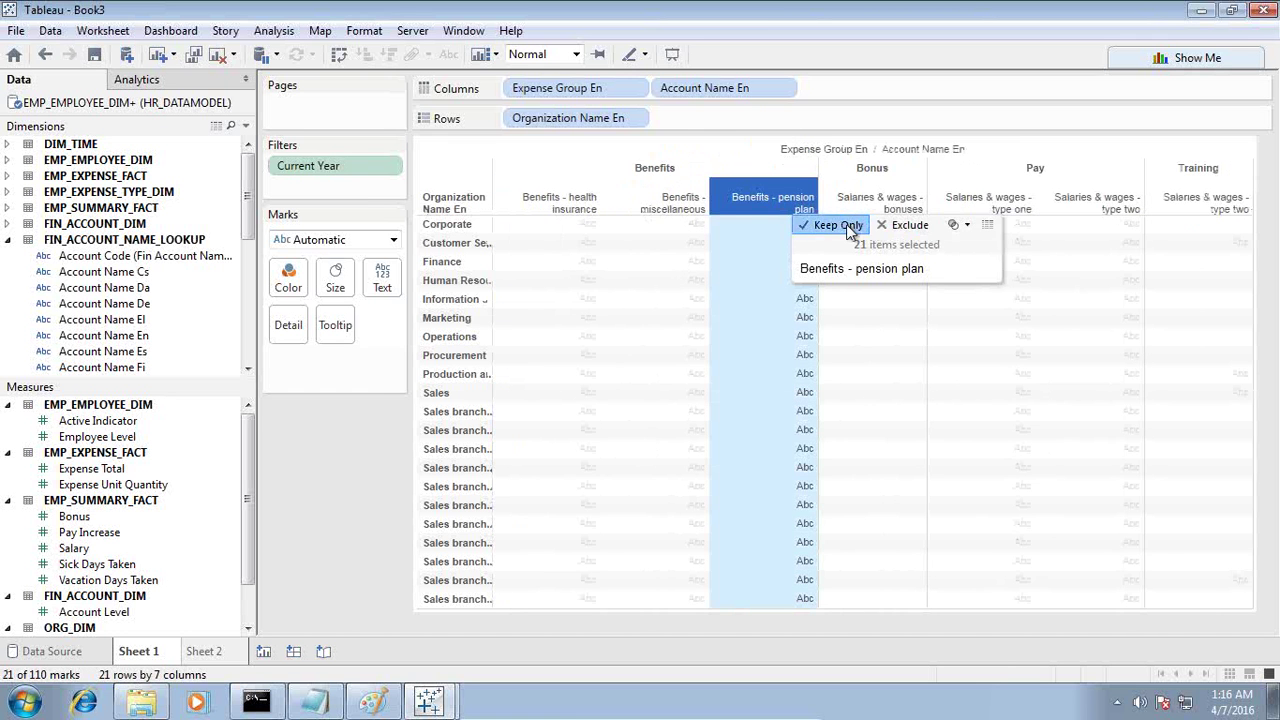
pyautogui.click(834, 225)
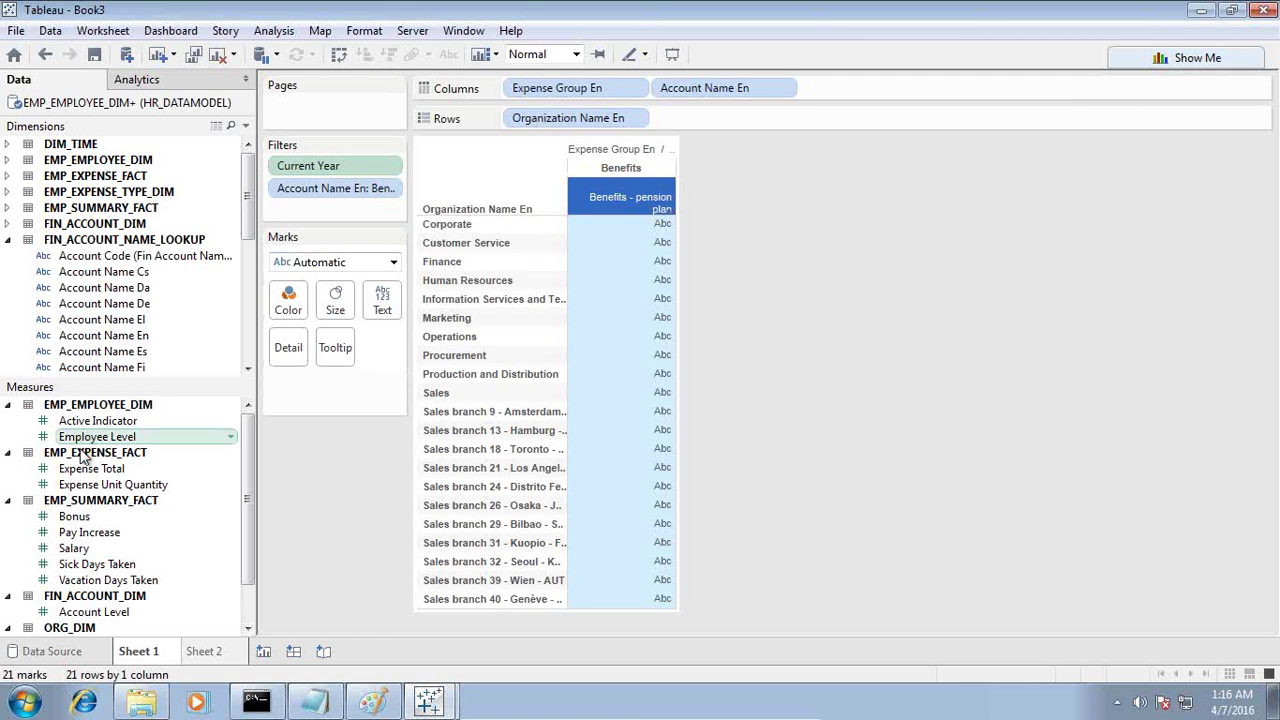
# Show Expense Total per organization, sorted highest first.
pyautogui.moveTo(85, 470); pyautogui.dragTo(626, 373)
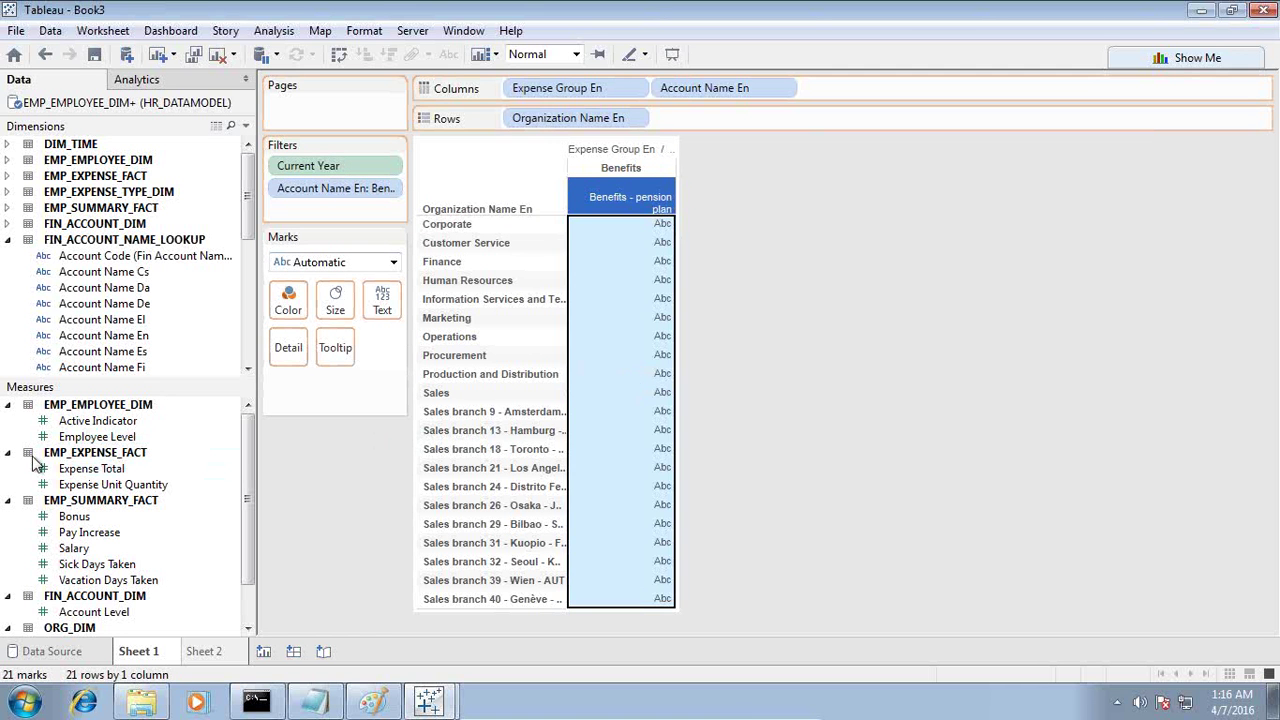
pyautogui.click(664, 210)
pyautogui.moveTo(667, 284)
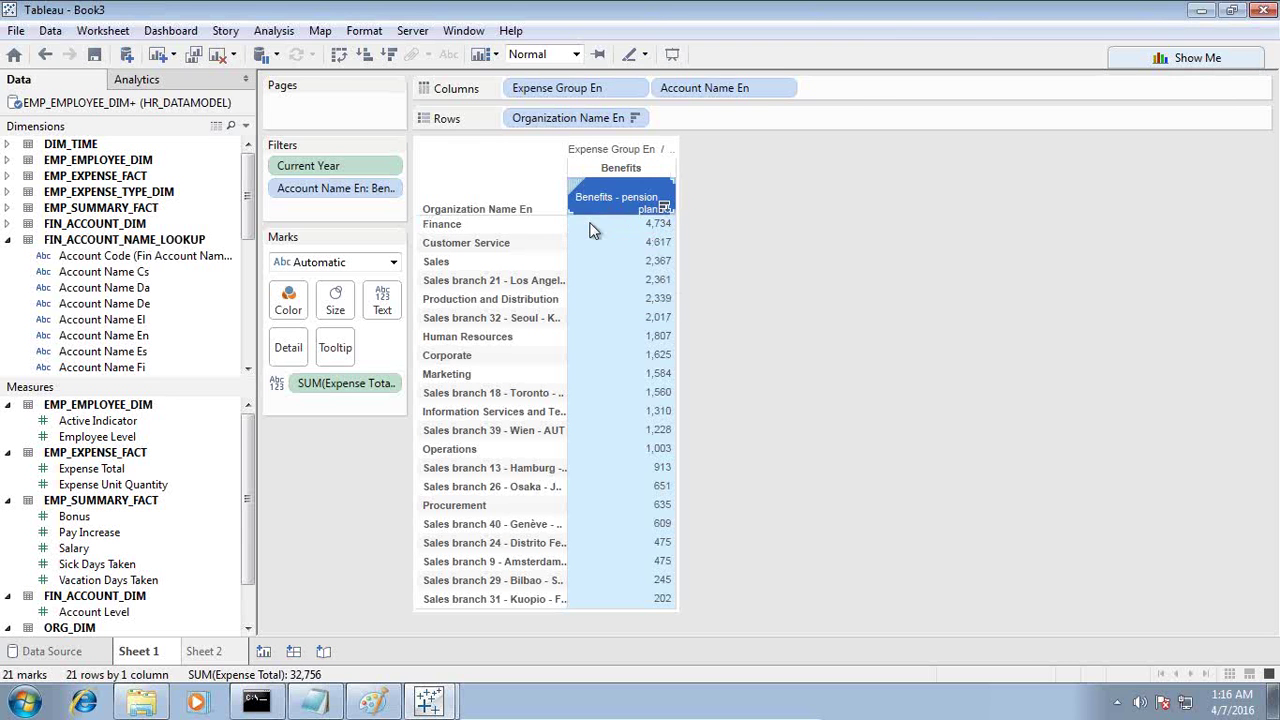
# Filter on SUM(Expense Total) with a minimum of 1000.
pyautogui.moveTo(309, 382); pyautogui.dragTo(330, 207)
pyautogui.click(581, 328)
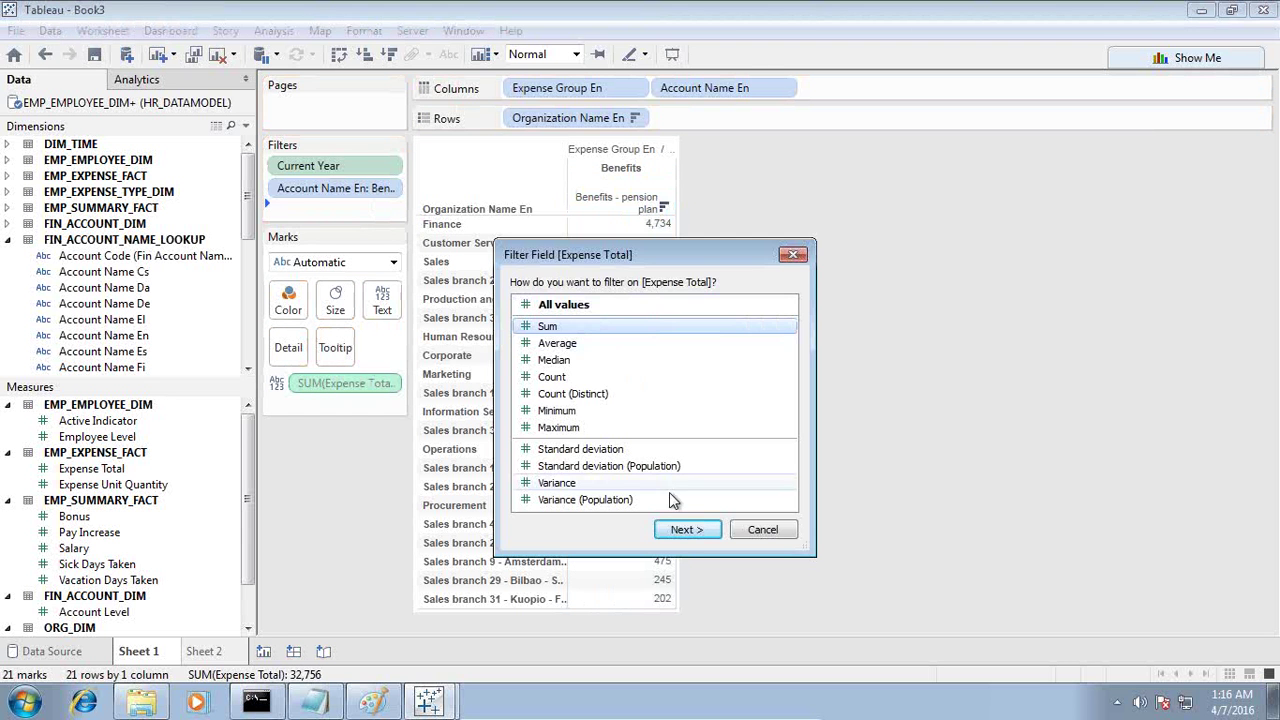
pyautogui.click(684, 531)
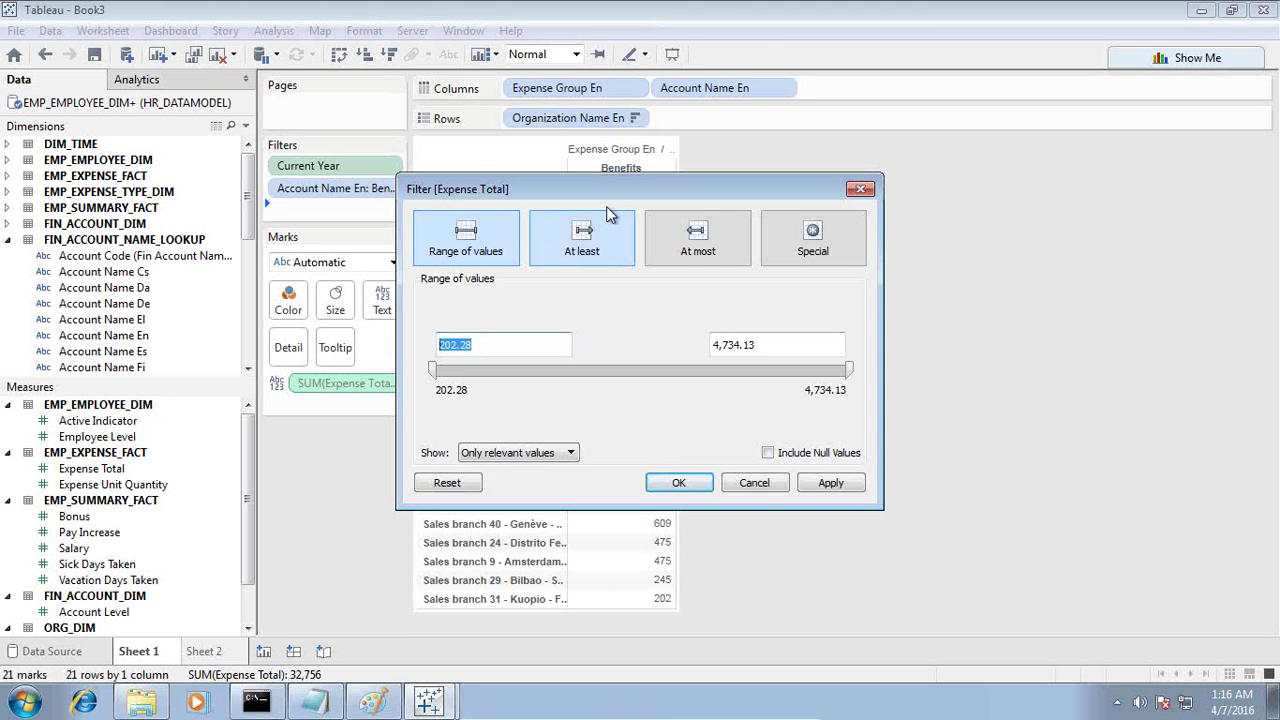
pyautogui.write('1000')
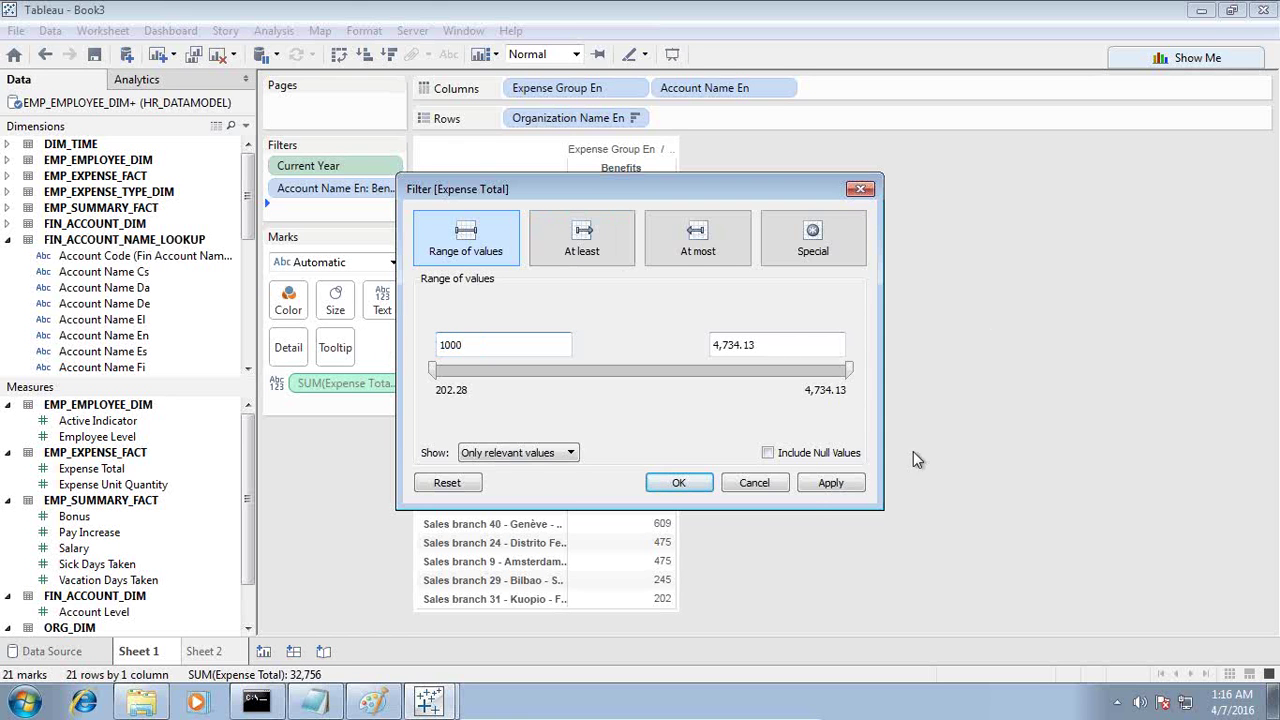
pyautogui.click(812, 490)
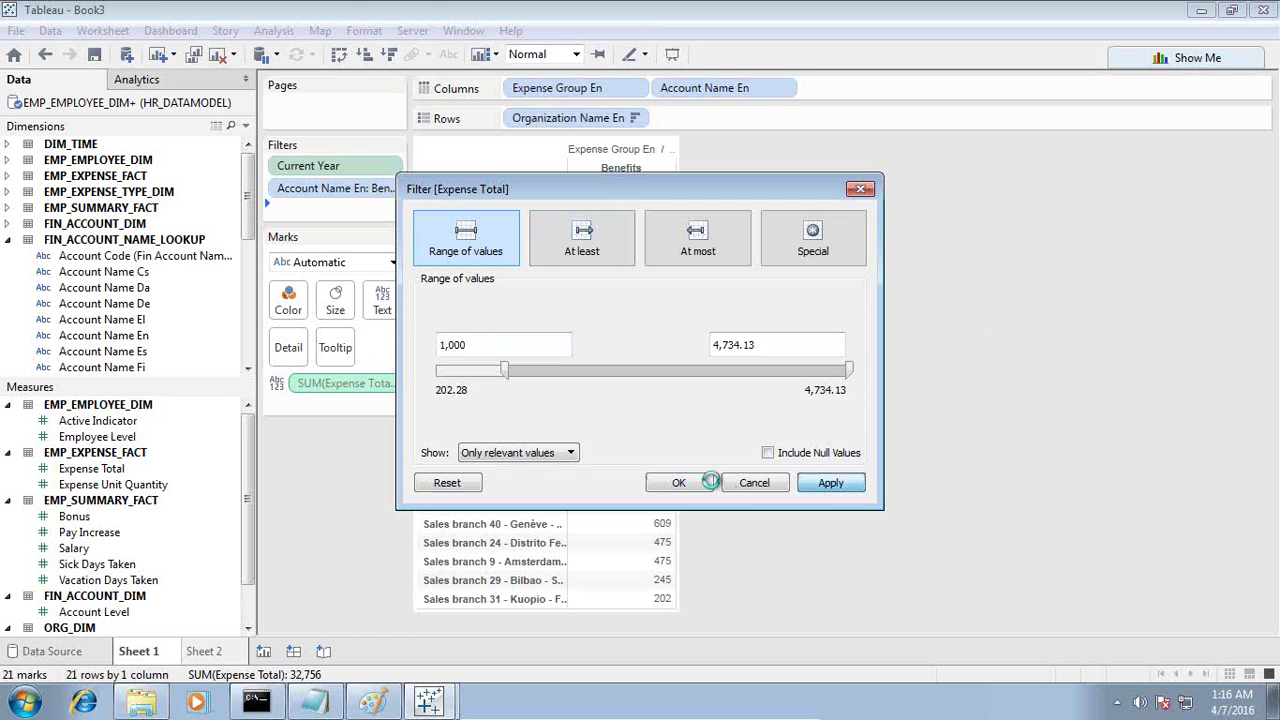
pyautogui.click(677, 482)
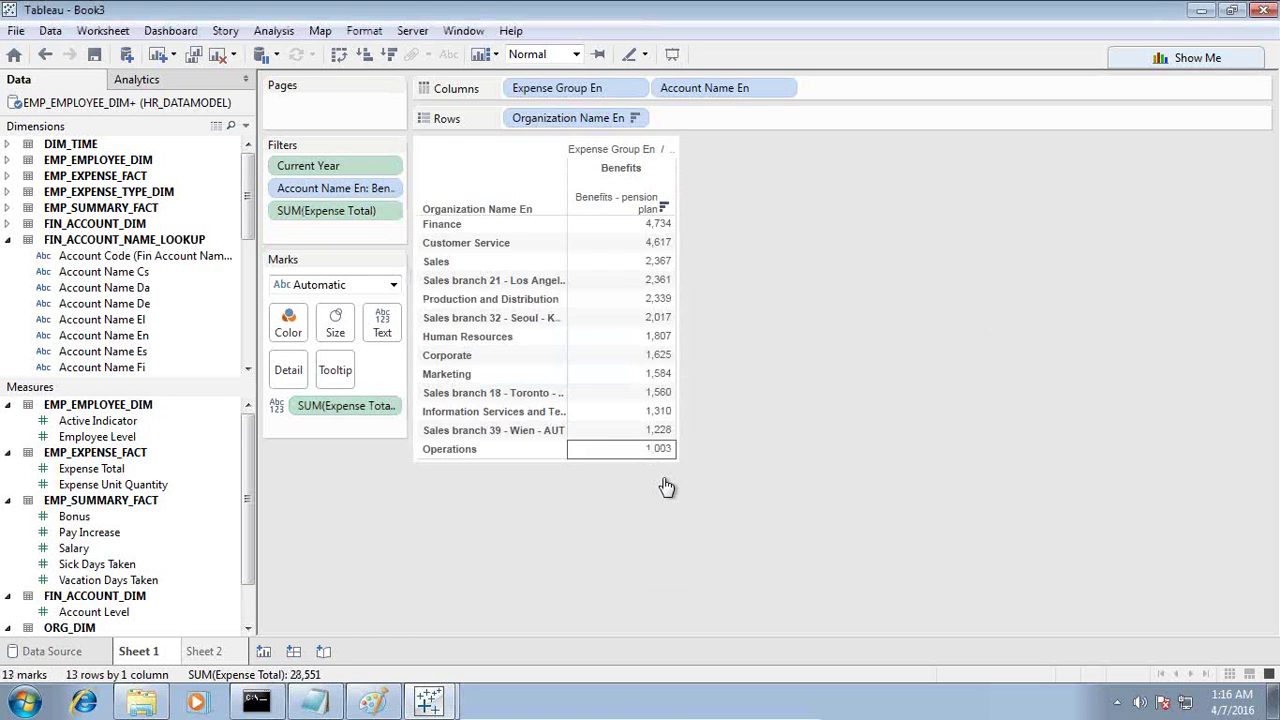
pyautogui.click(500, 226)
pyautogui.keyDown('shift'); pyautogui.click(470, 445); pyautogui.keyUp('shift')
pyautogui.rightClick(470, 432)
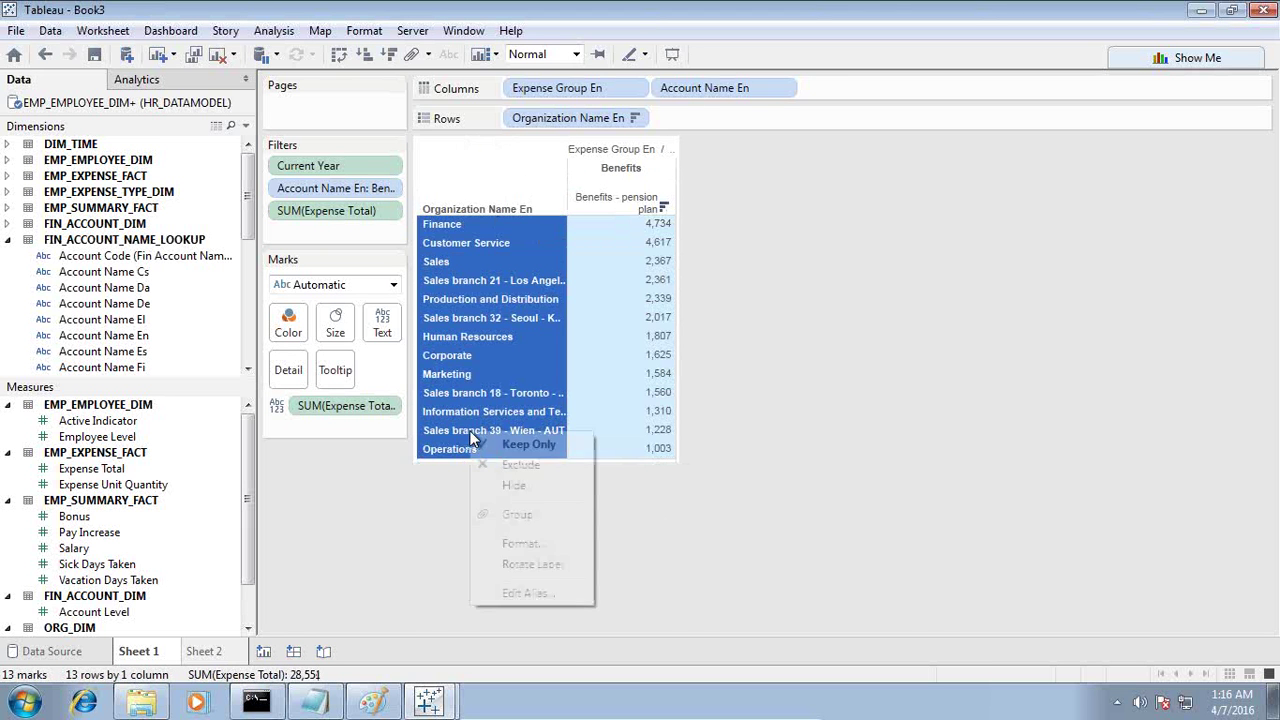
pyautogui.click(789, 246)
pyautogui.click(789, 246)
pyautogui.click(457, 230)
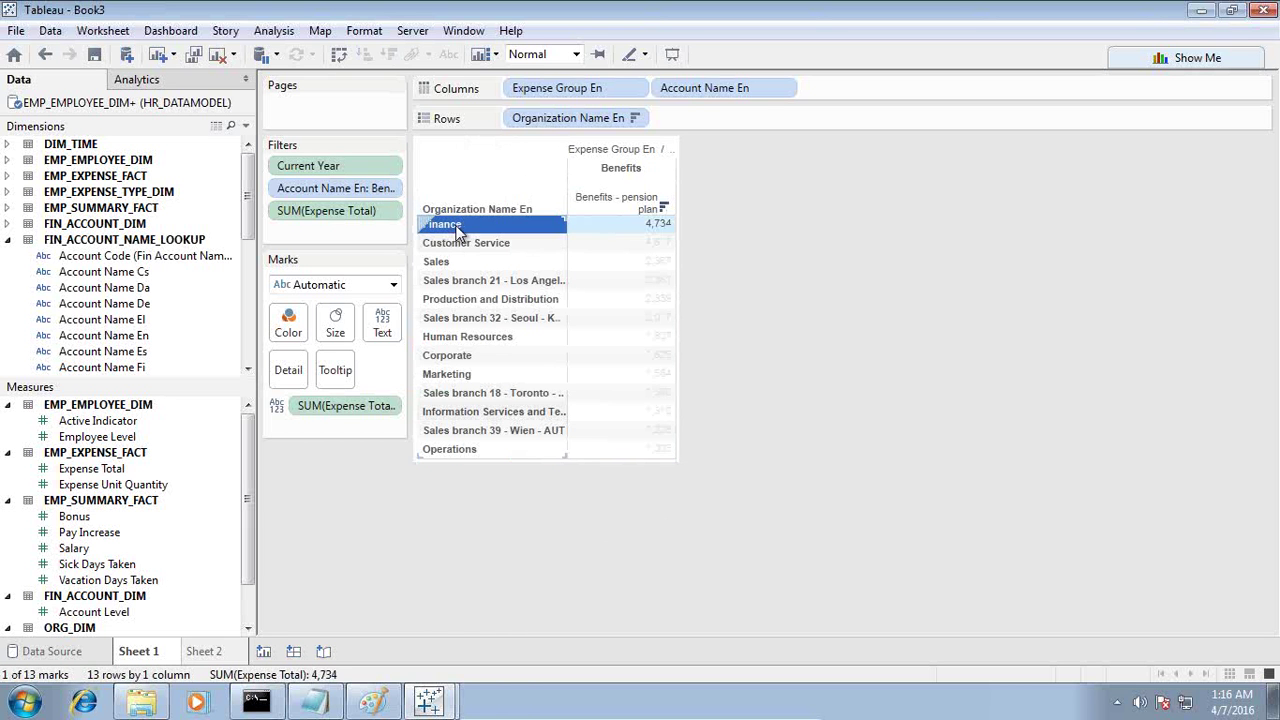
pyautogui.keyDown('ctrl'); pyautogui.click(458, 450); pyautogui.keyUp('ctrl')
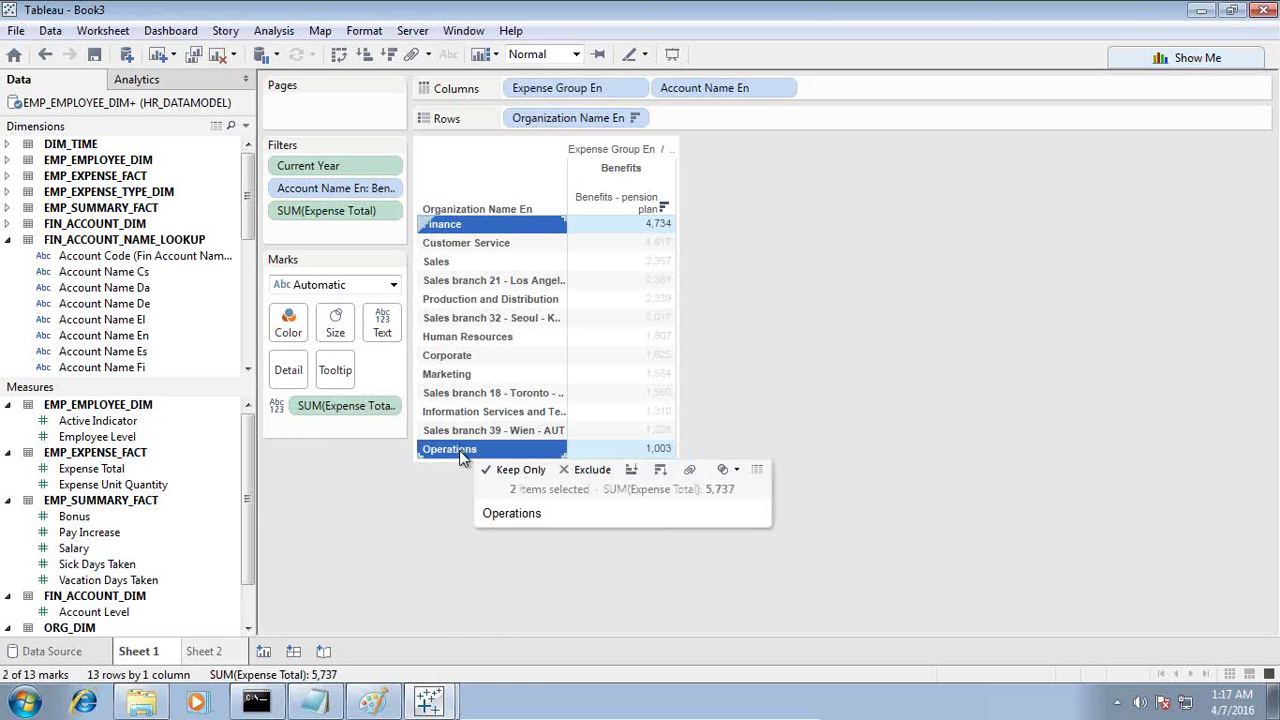
# Save the 13 selected organizations as the set Dept_Pension_Expenses_Above_1000.
pyautogui.keyDown('shift'); pyautogui.click(465, 232); pyautogui.keyUp('shift')
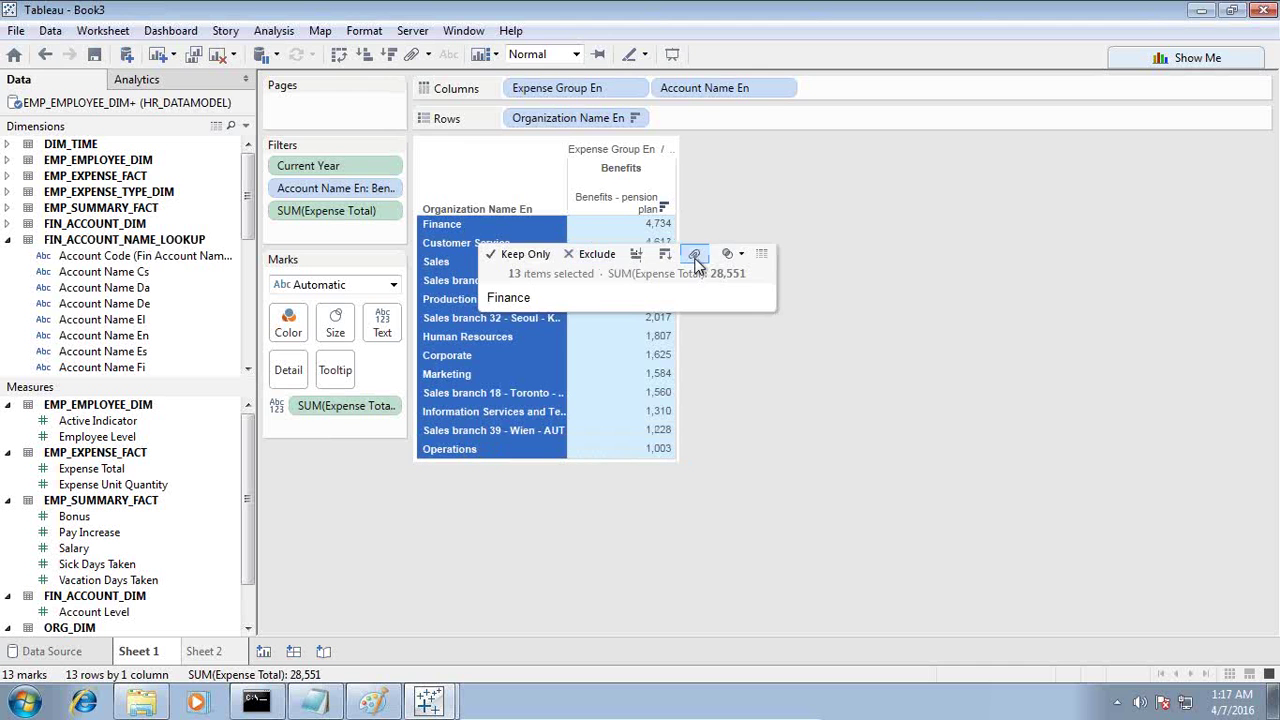
pyautogui.click(738, 254)
pyautogui.click(756, 287)
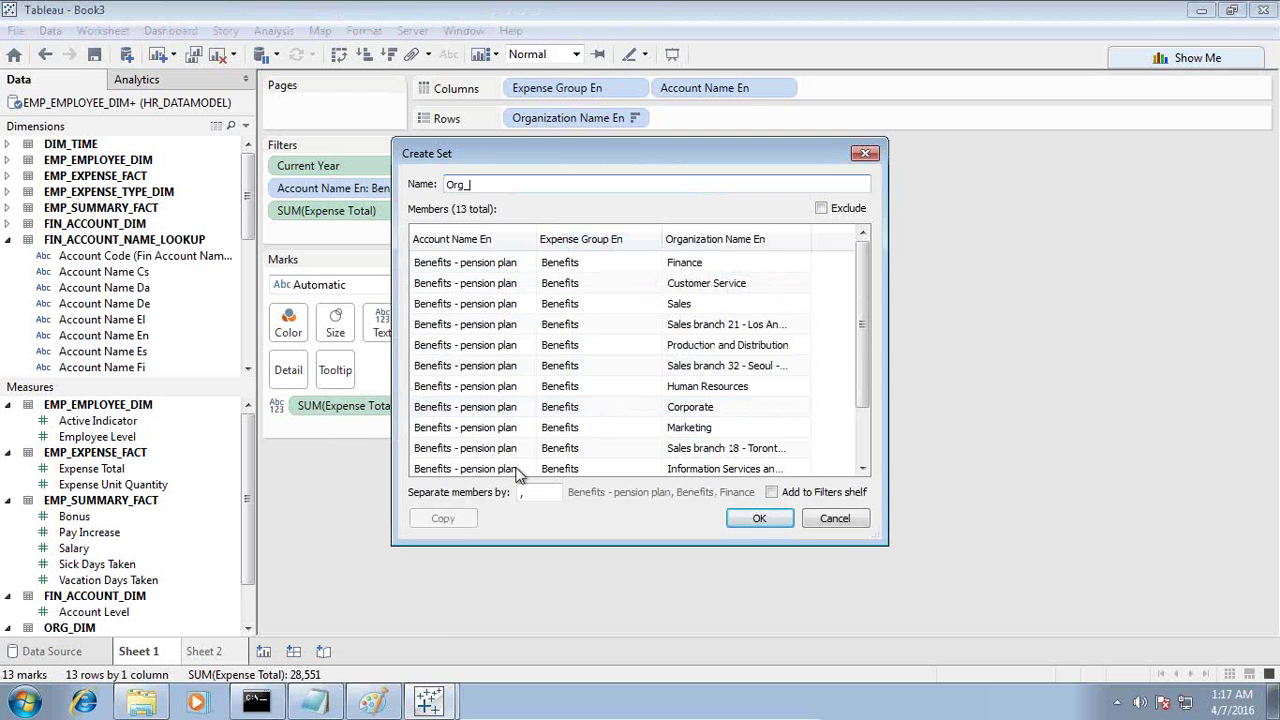
pyautogui.click(315, 702)
pyautogui.scroll(-3, 757, 548)
pyautogui.click(697, 567)
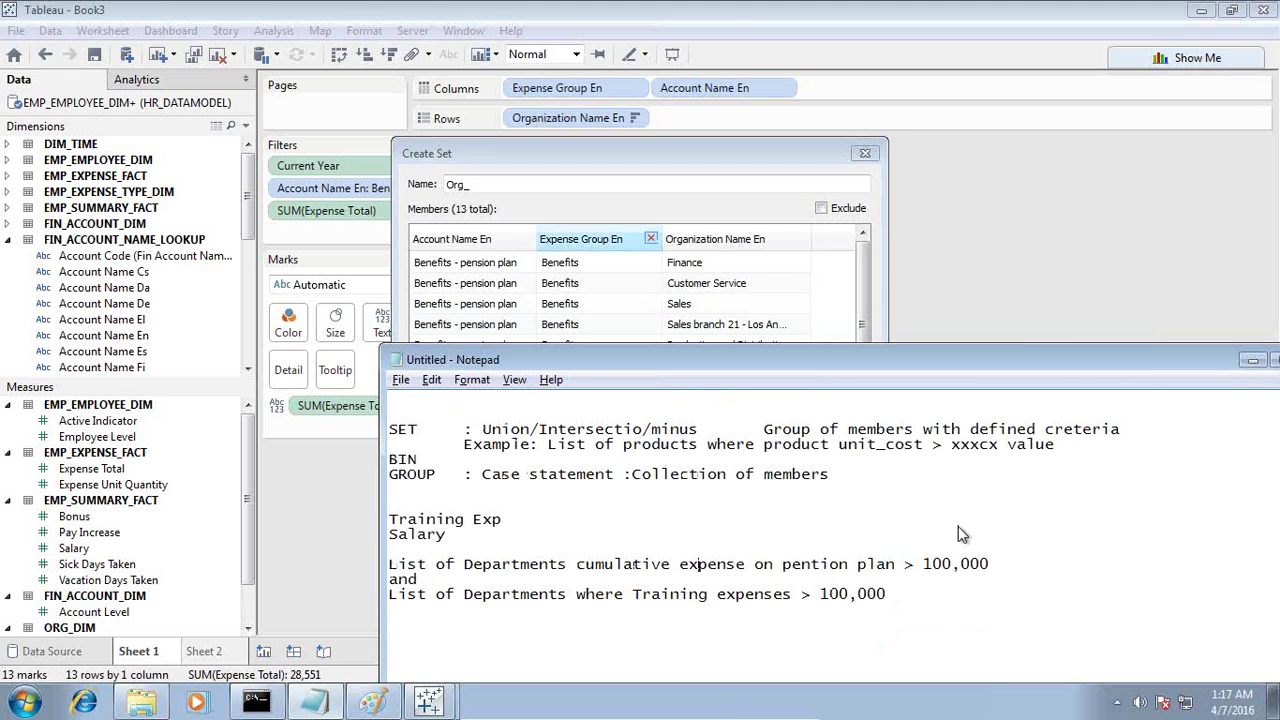
pyautogui.click(627, 161)
pyautogui.moveTo(582, 165); pyautogui.dragTo(566, 217)
pyautogui.doubleClick(492, 234)
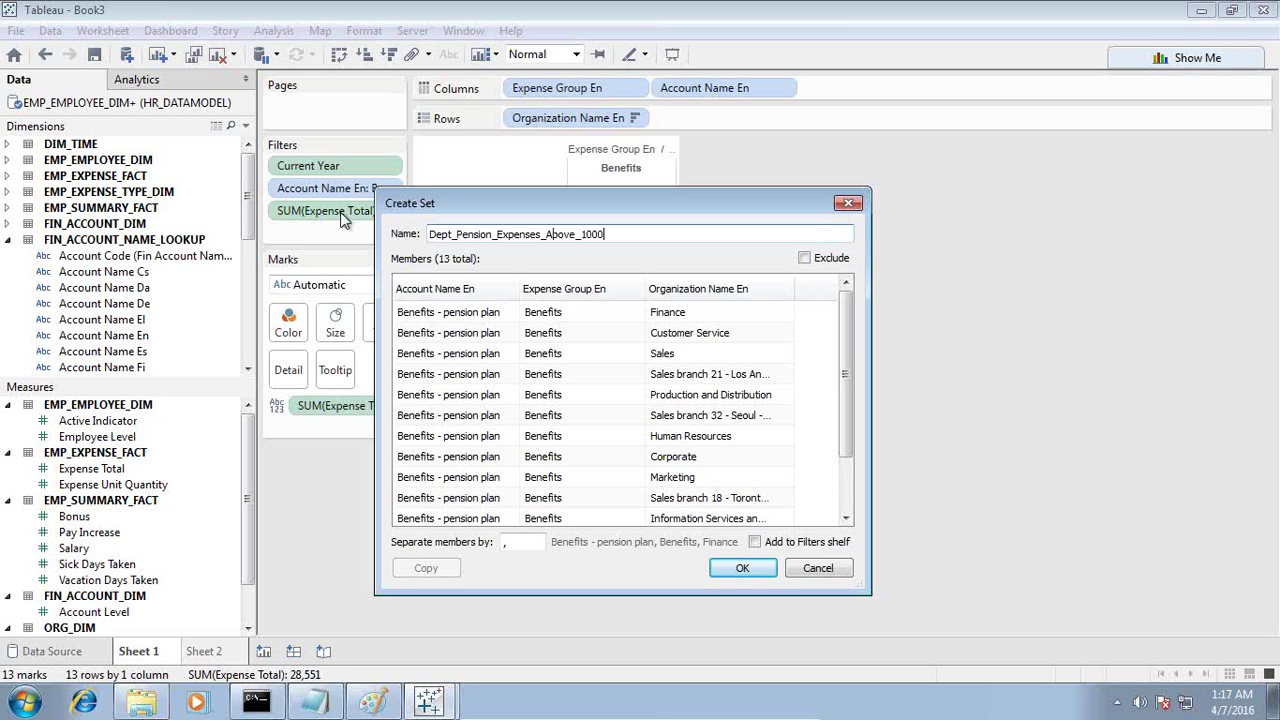
pyautogui.click(738, 577)
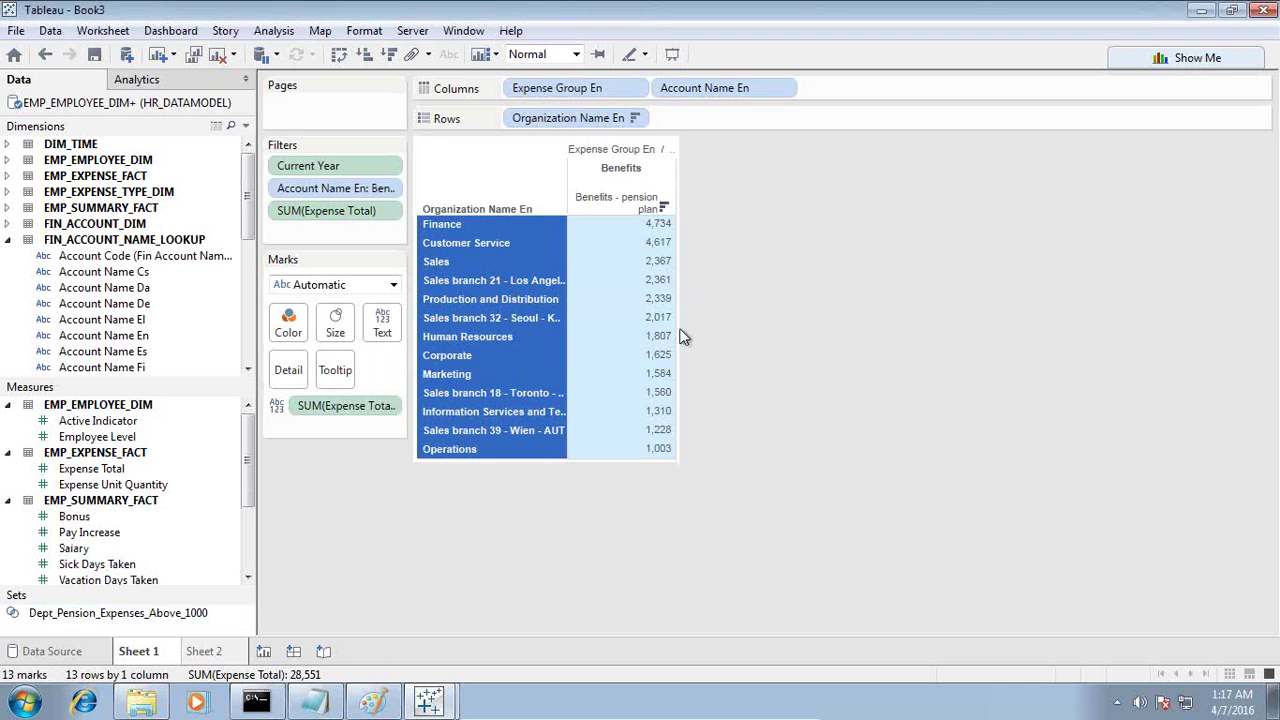
# Save the workbook as HR_Expenses_Analysis after checking the Notepad notes.
pyautogui.click(93, 55)
pyautogui.write('HR_Exp')
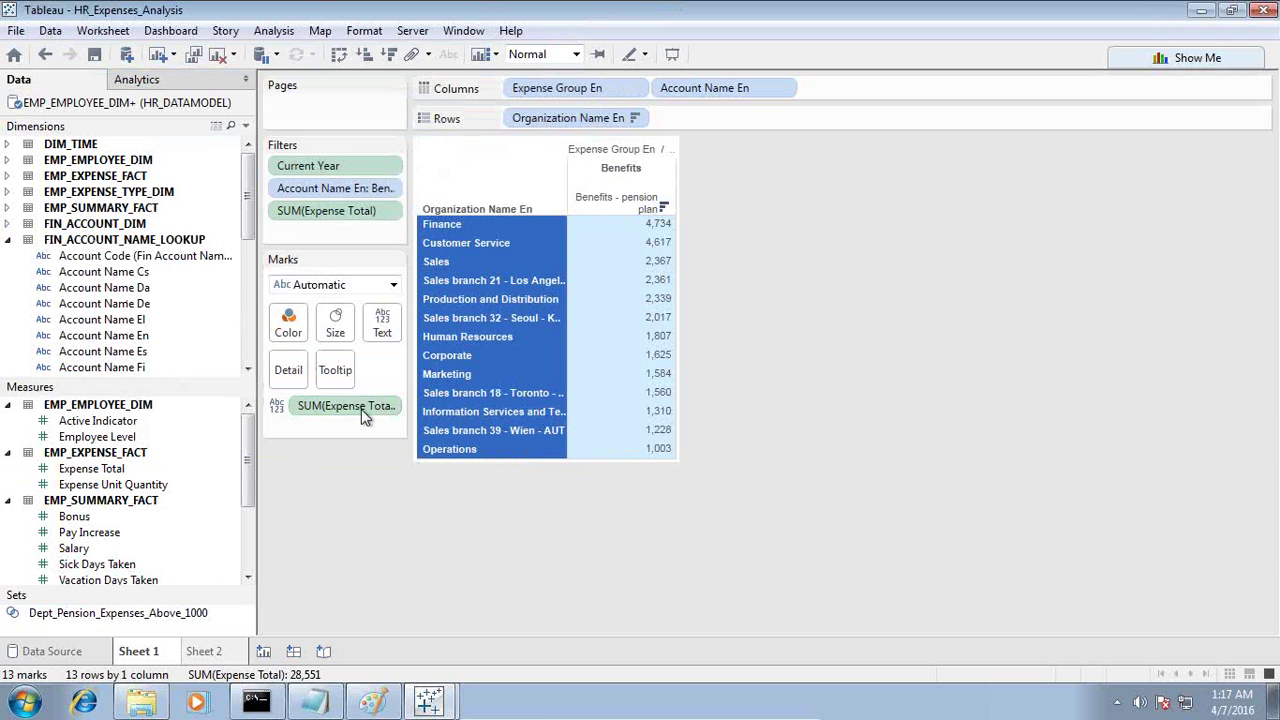
pyautogui.click(334, 701)
pyautogui.moveTo(405, 594); pyautogui.dragTo(914, 594)
pyautogui.click(917, 594)
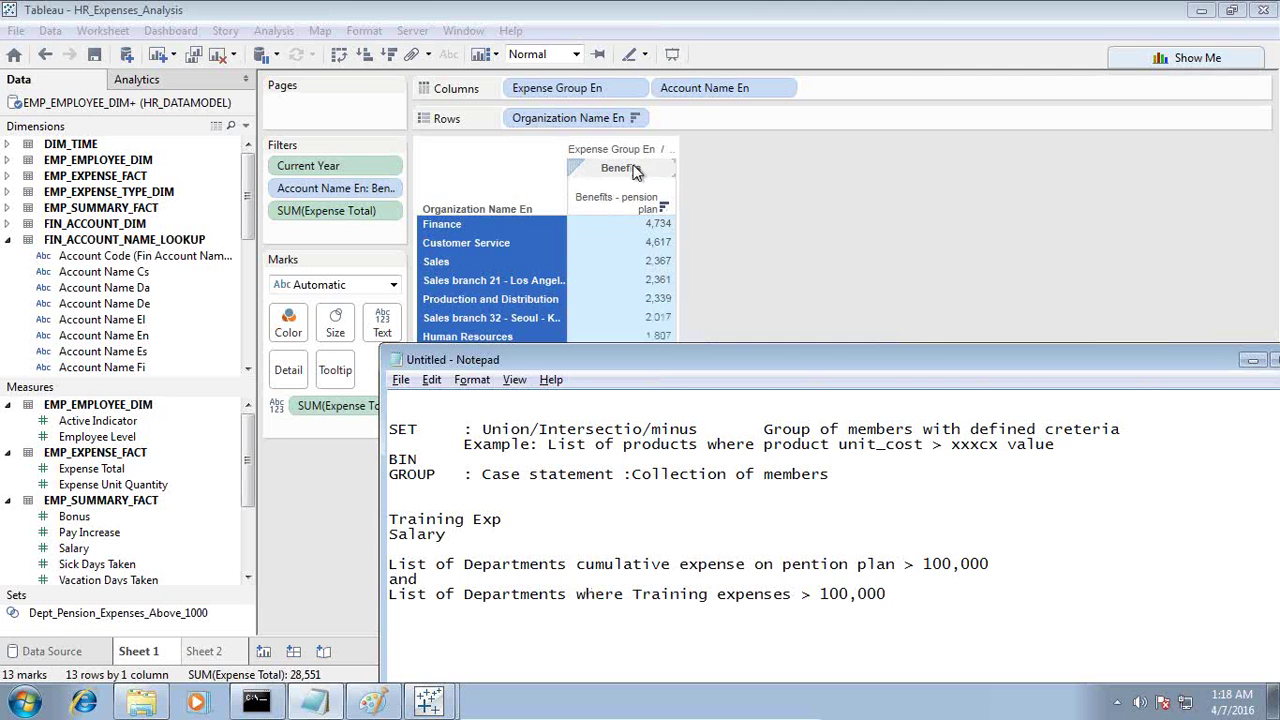
pyautogui.click(362, 216)
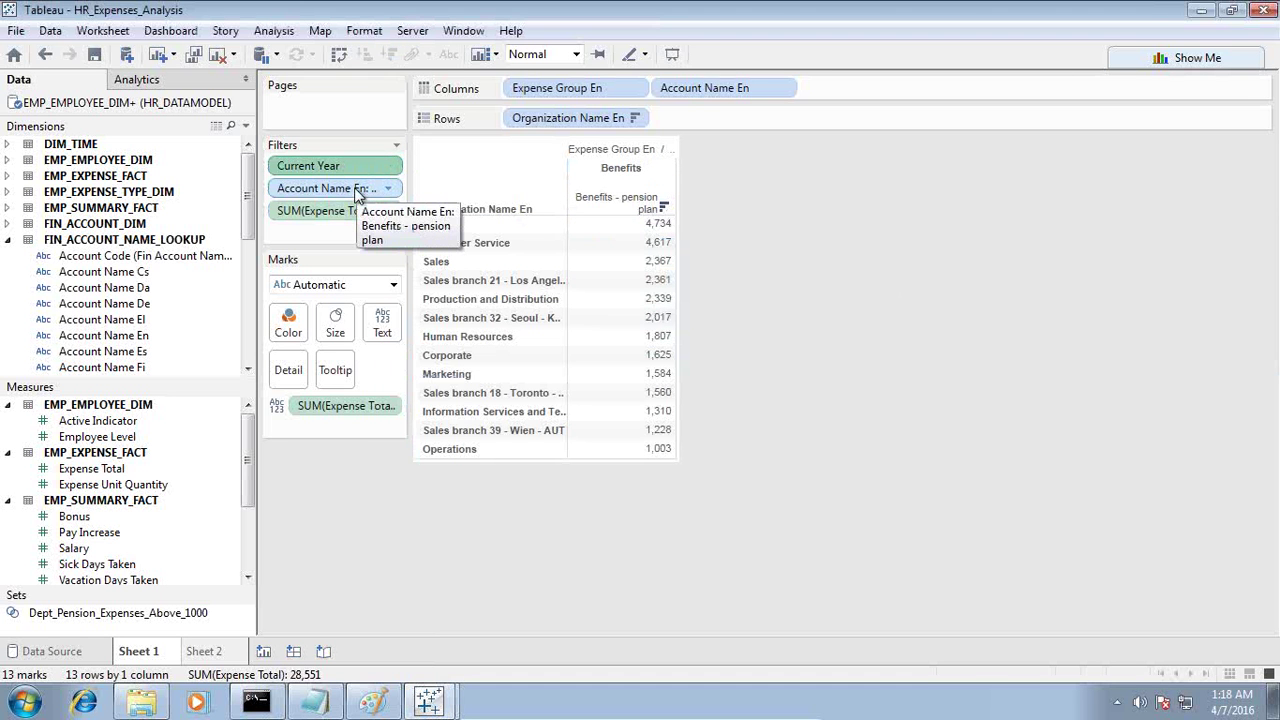
# Replace the pension account filter with an Expense Group En filter limited to Training.
pyautogui.moveTo(357, 190); pyautogui.dragTo(886, 276)
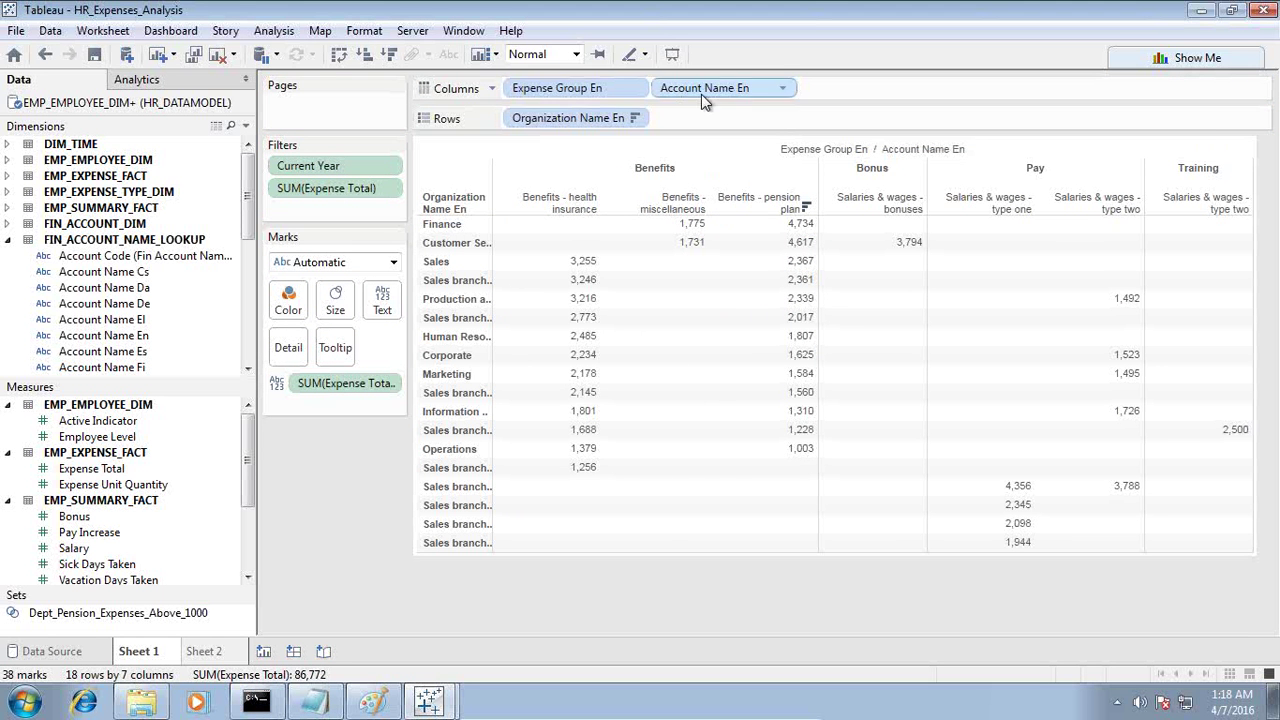
pyautogui.moveTo(577, 86); pyautogui.dragTo(428, 226)
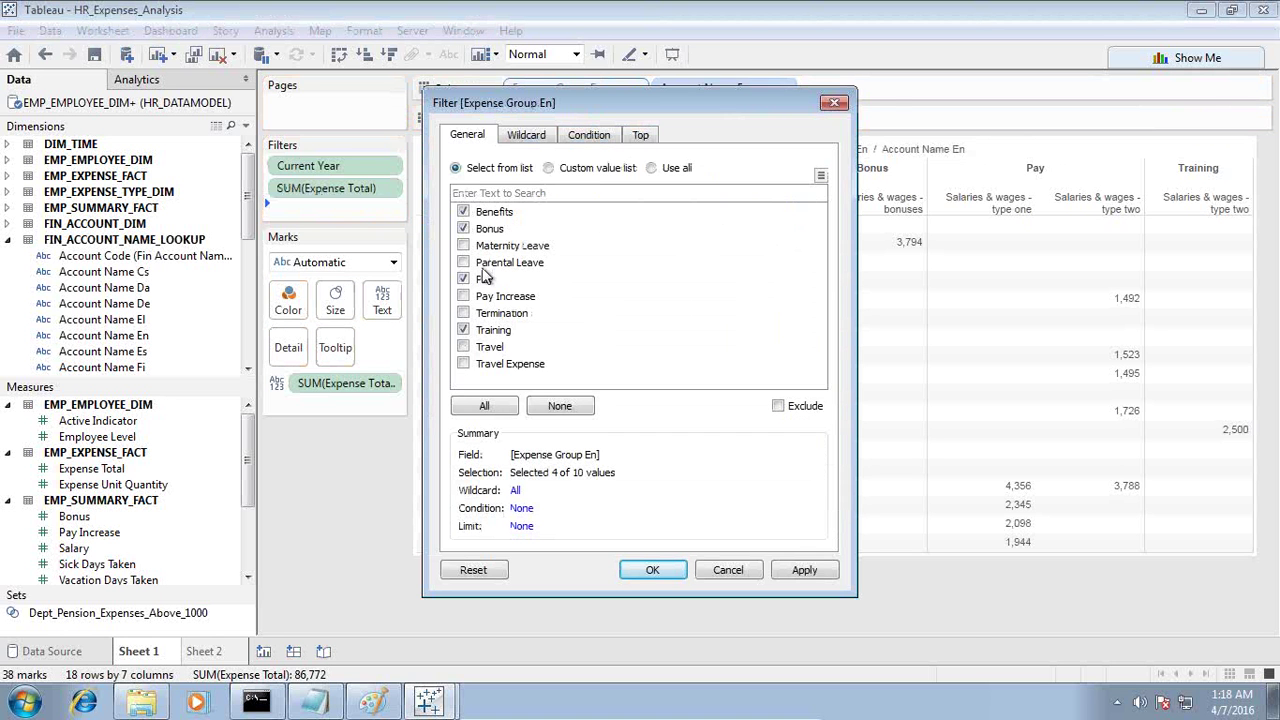
pyautogui.click(541, 402)
pyautogui.click(463, 329)
pyautogui.click(785, 570)
pyautogui.click(651, 569)
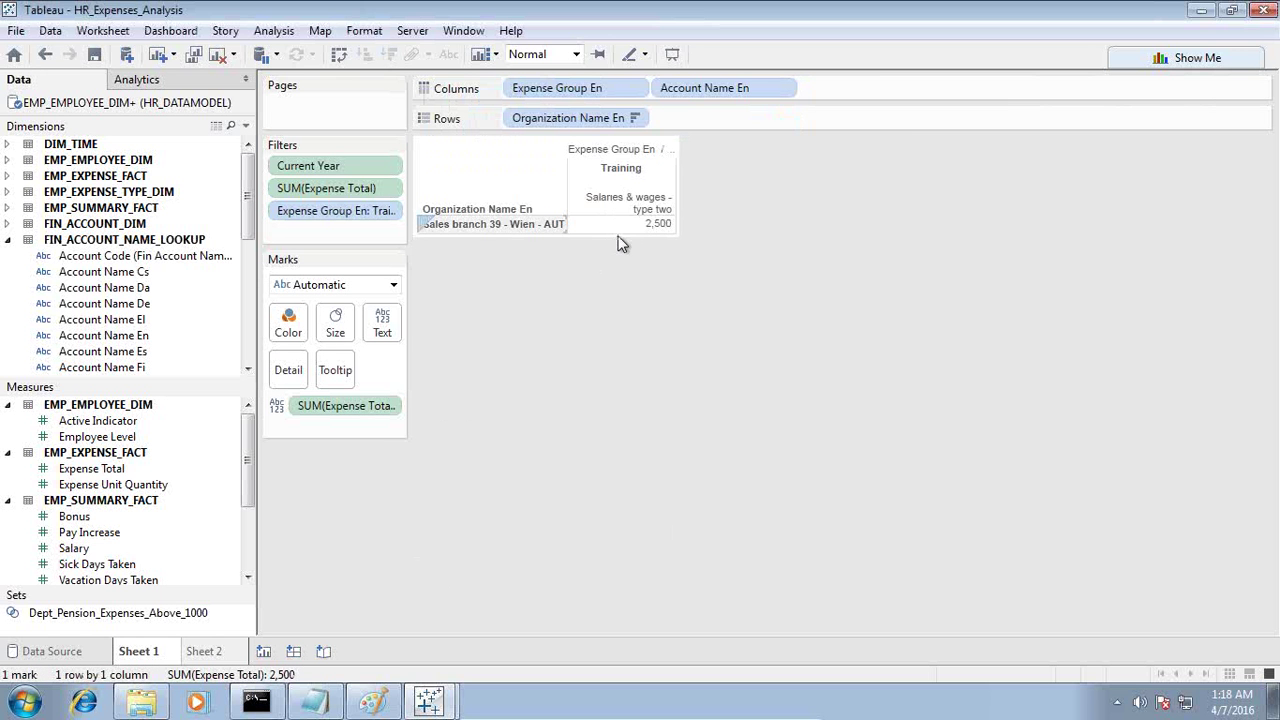
# Create the set Dept_Training_Exp_Above_1000 from the Sales branch 39 - Wien - AUT row.
pyautogui.click(448, 226)
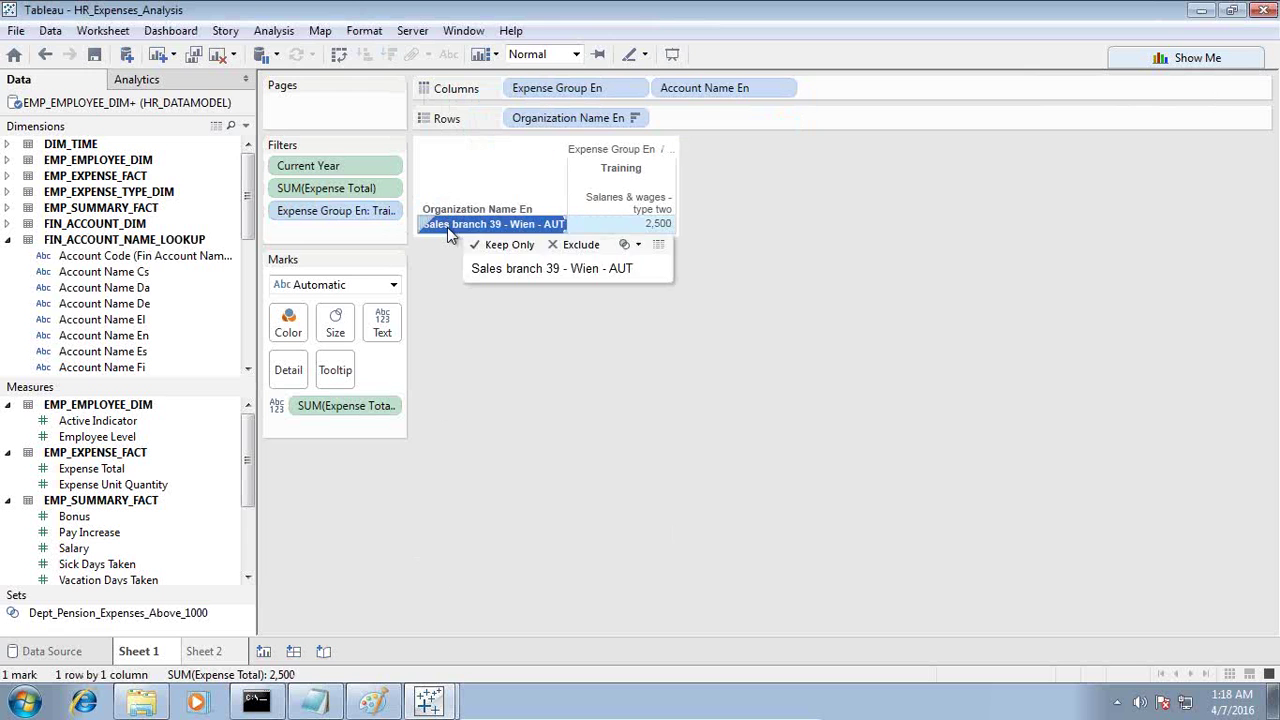
pyautogui.click(630, 244)
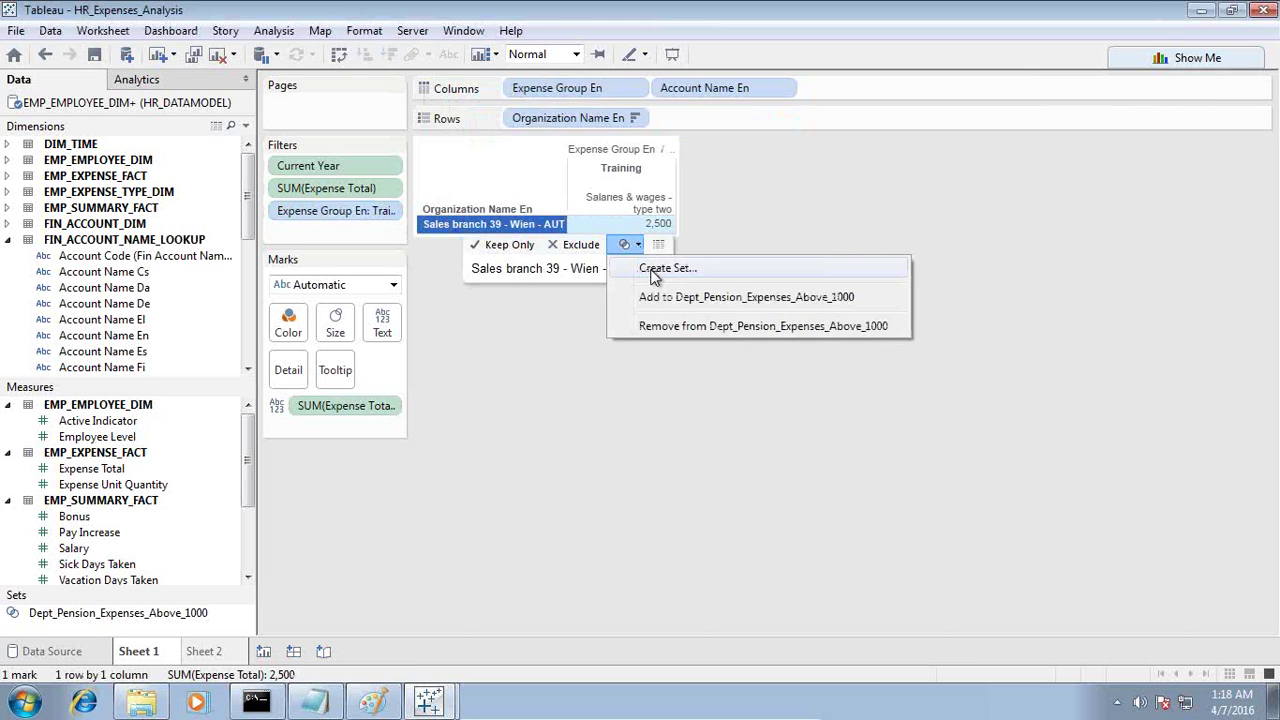
pyautogui.click(666, 268)
pyautogui.write('Dept')
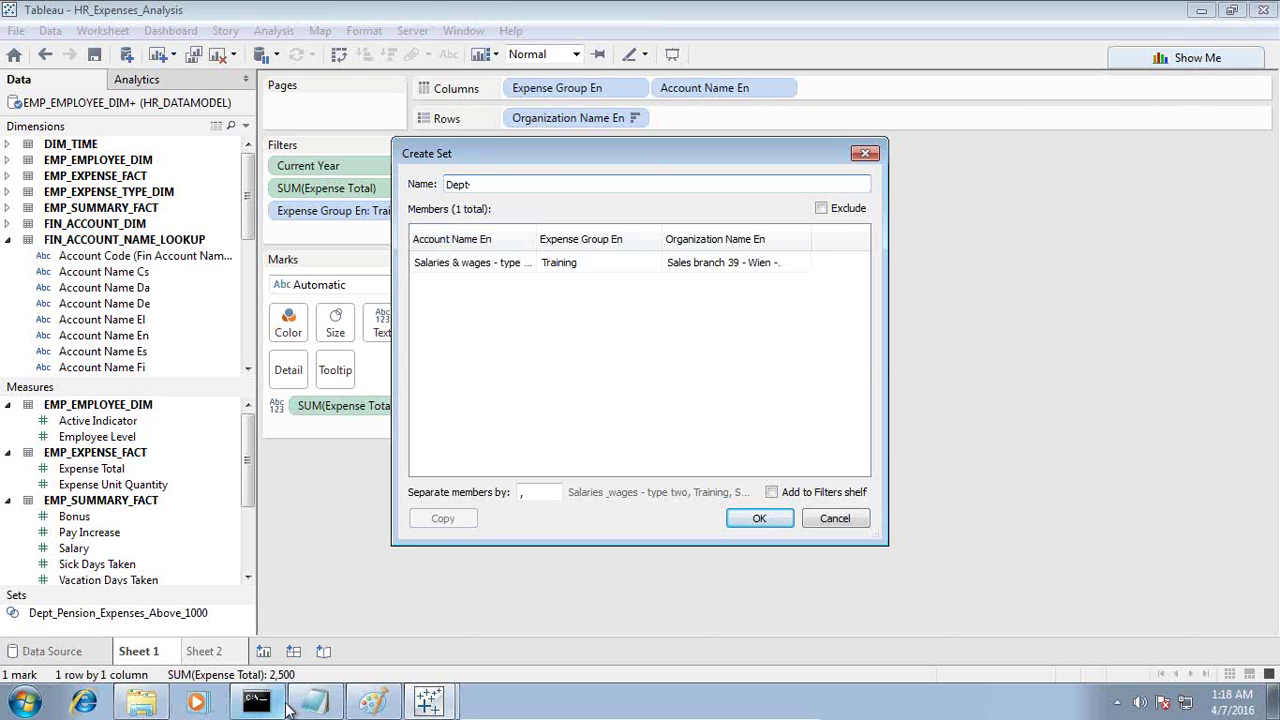
pyautogui.click(312, 703)
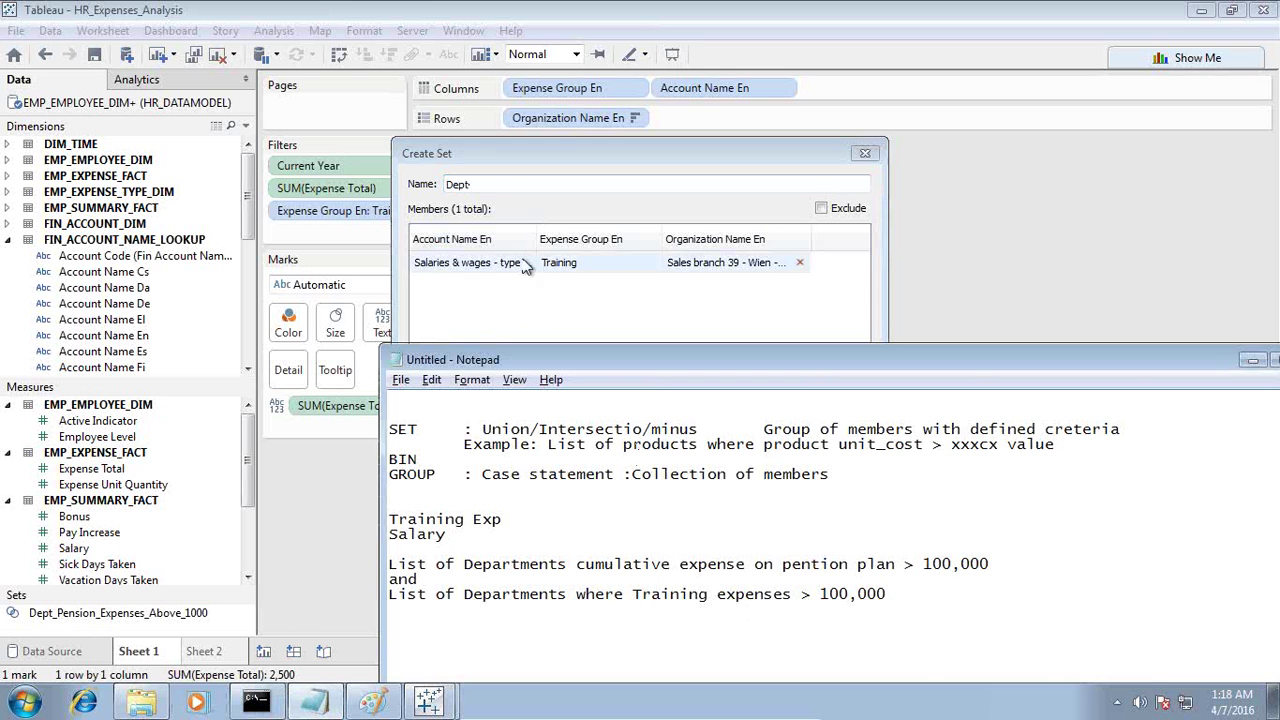
pyautogui.click(501, 183)
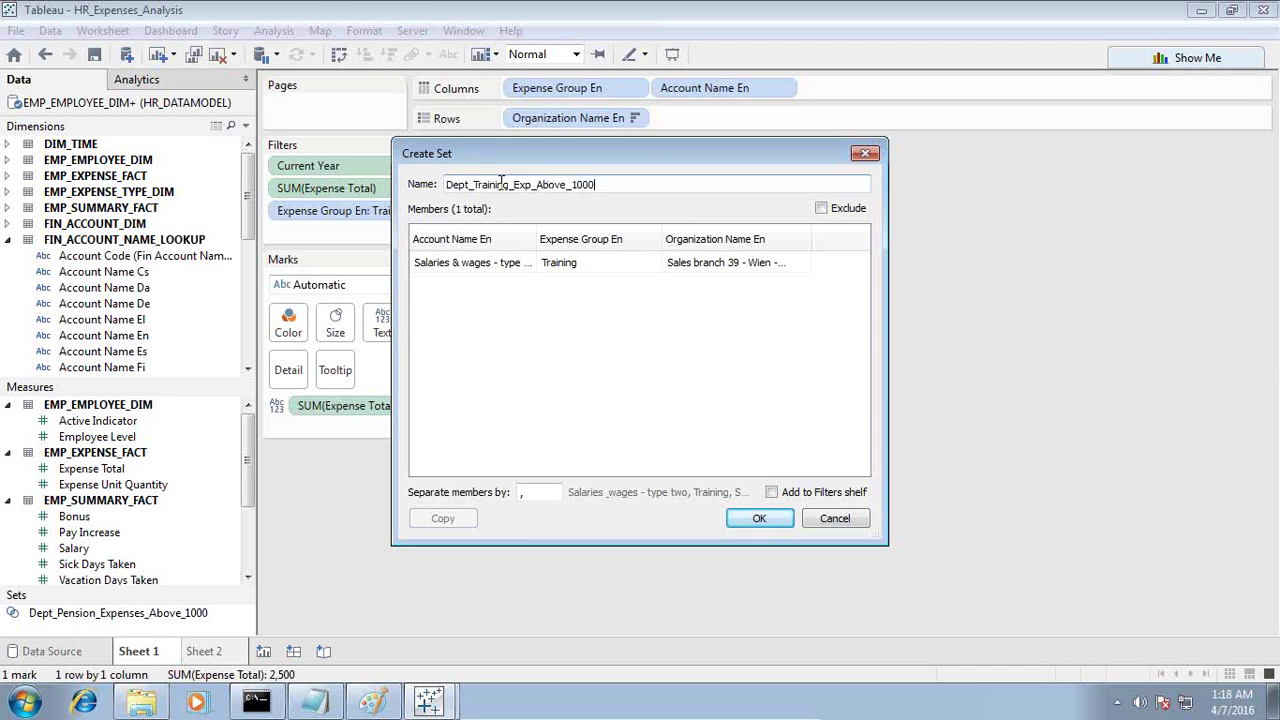
pyautogui.press('Return')
pyautogui.moveTo(185, 590); pyautogui.dragTo(197, 512)
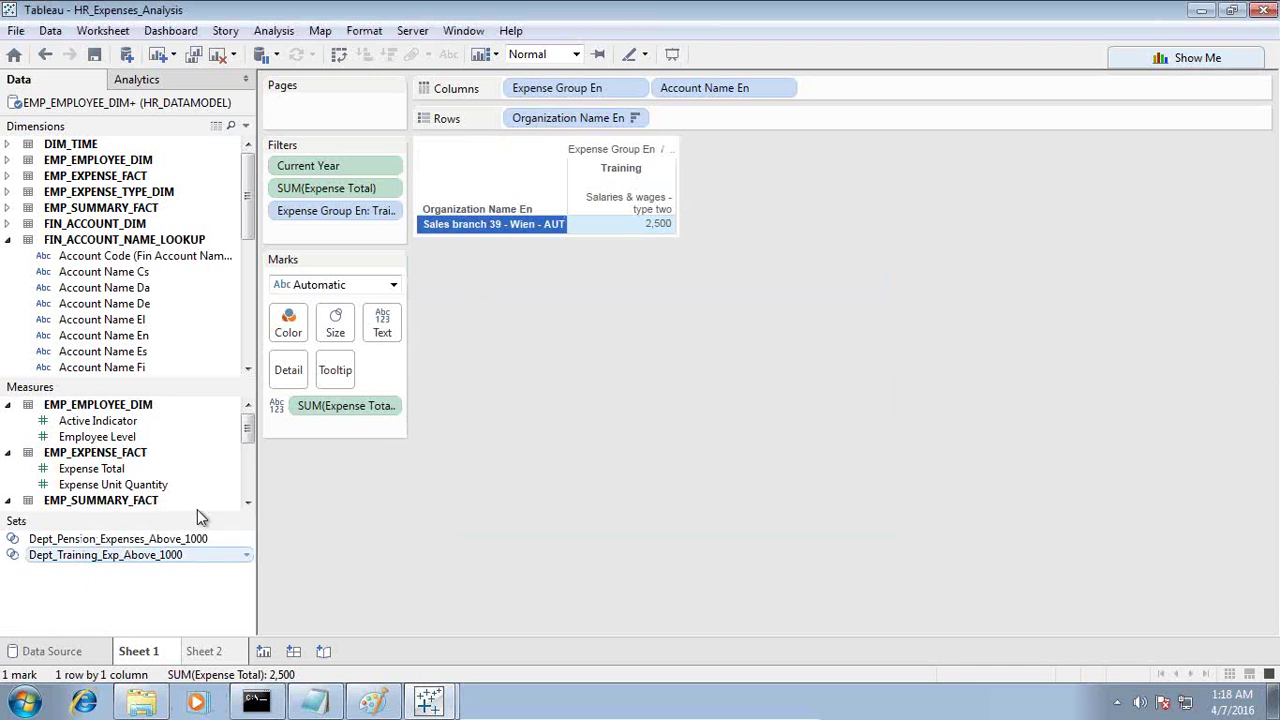
# Place Dept_Pension_Expenses_Above_1000 on a new Sheet 3 and show its individual members.
pyautogui.click(263, 652)
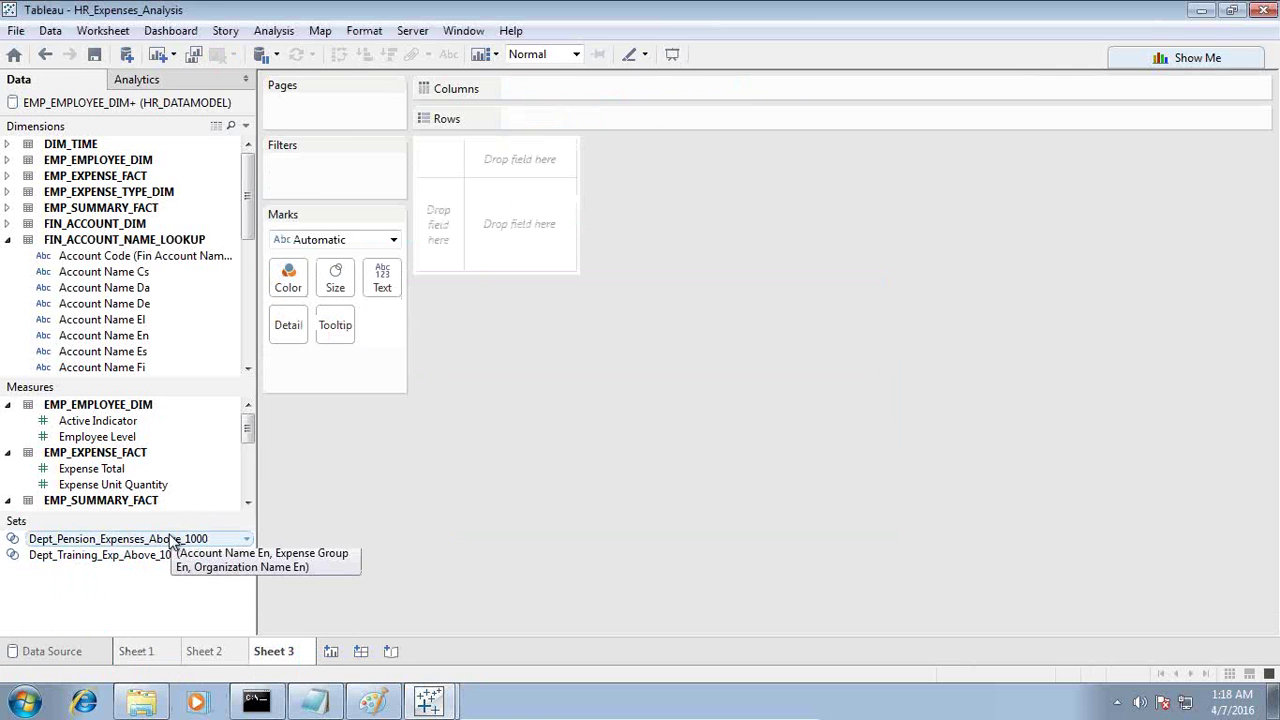
pyautogui.moveTo(170, 540); pyautogui.dragTo(491, 276)
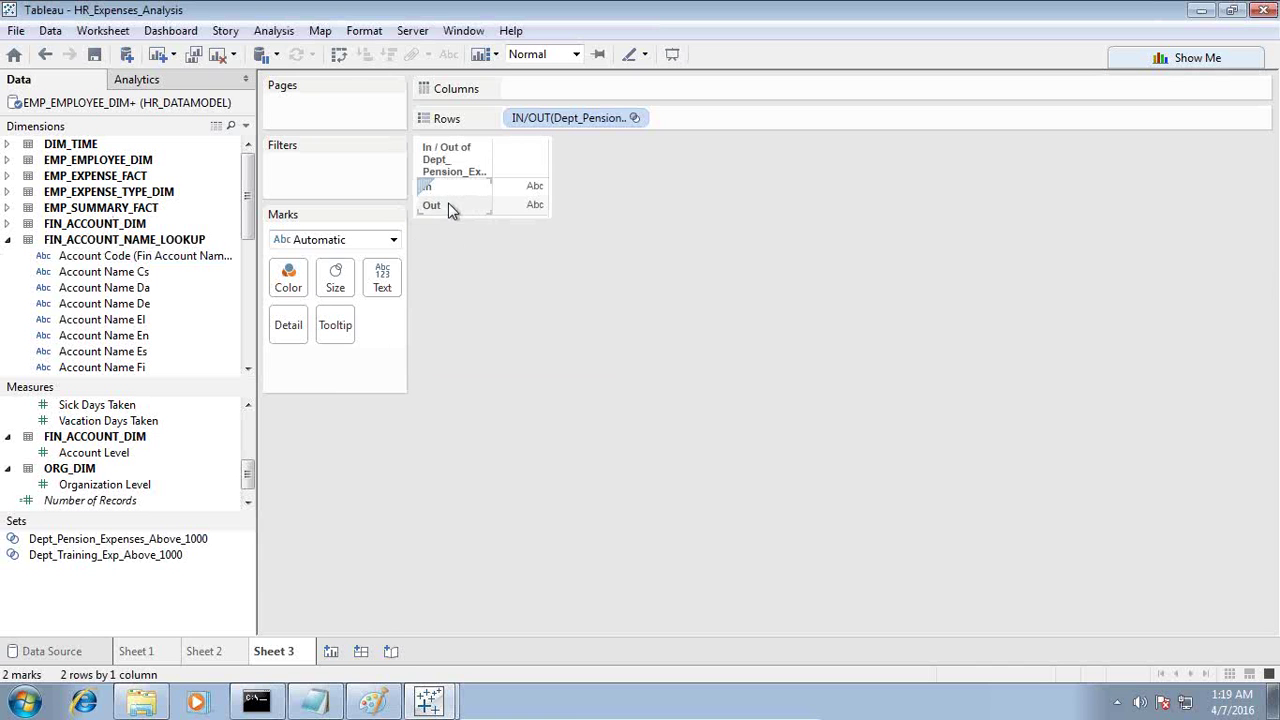
pyautogui.click(460, 187)
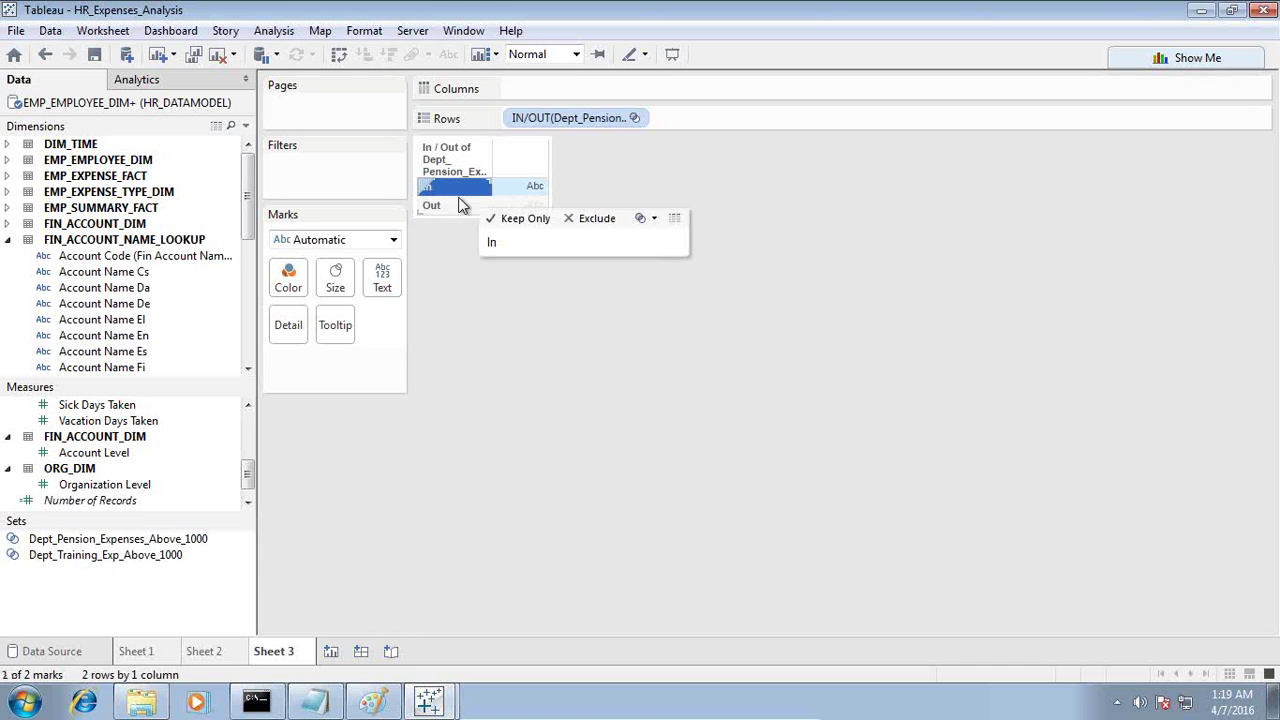
pyautogui.click(276, 31)
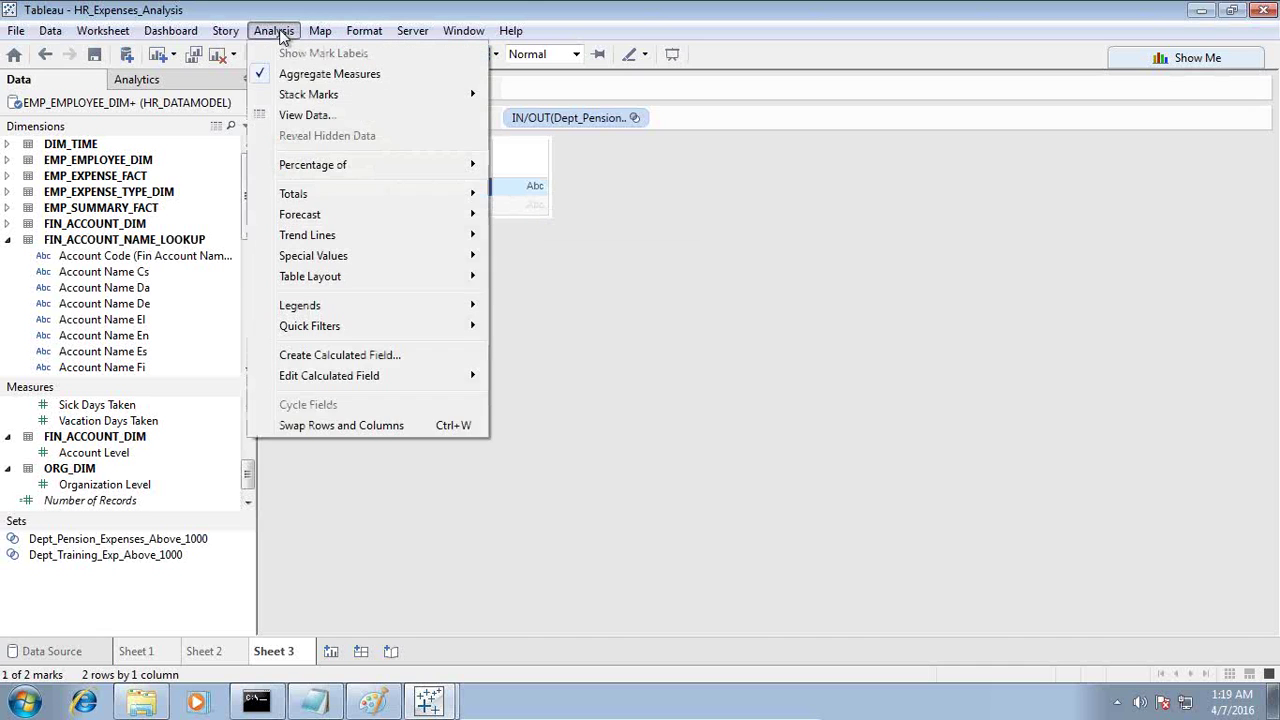
pyautogui.click(621, 279)
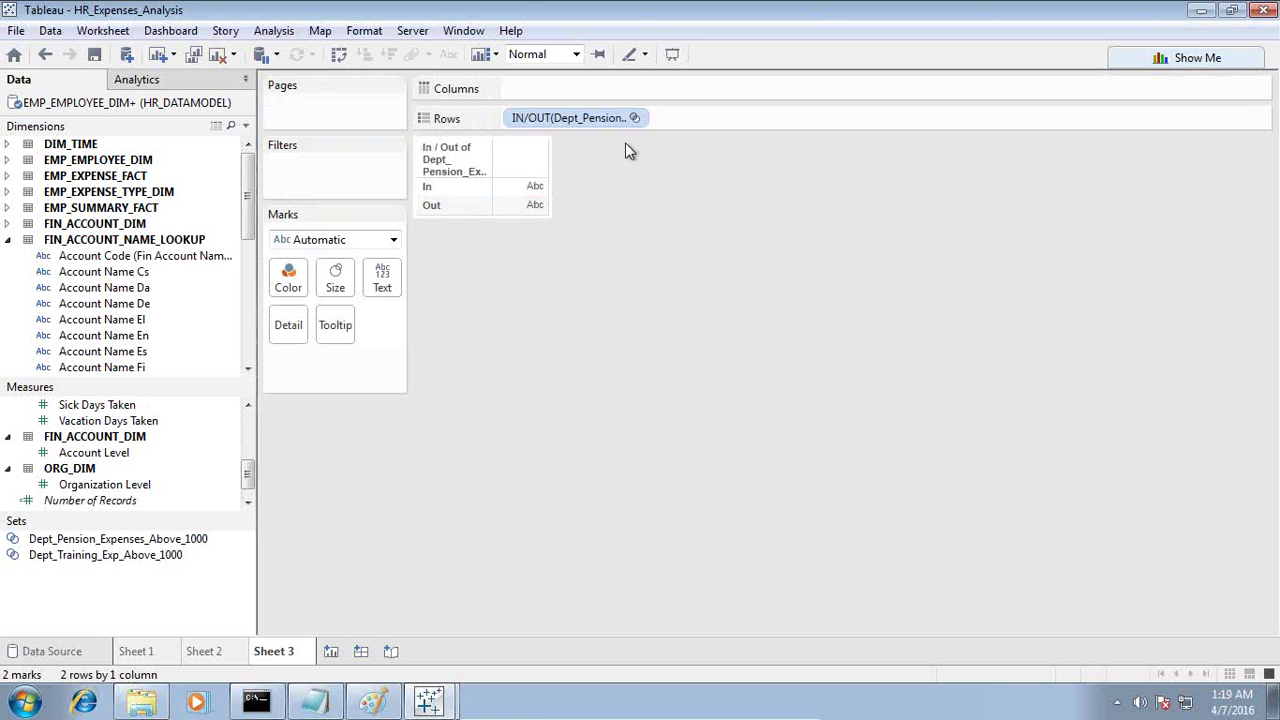
pyautogui.click(634, 118)
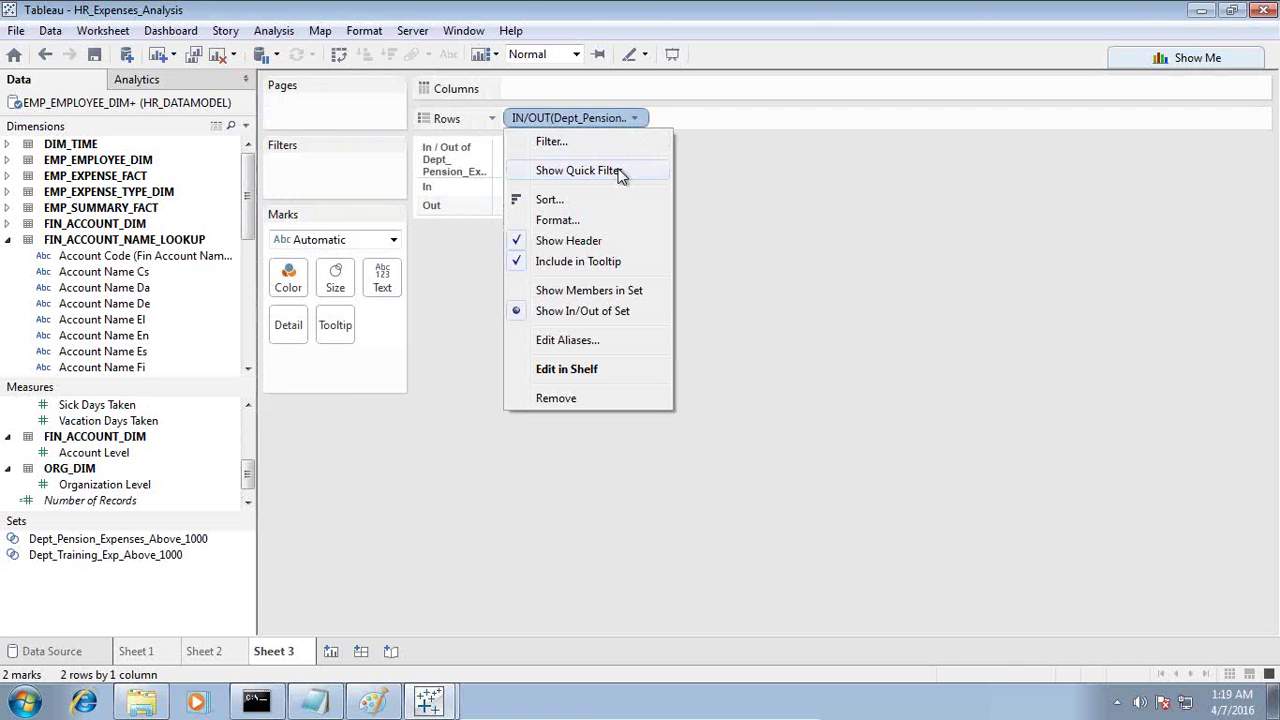
pyautogui.click(588, 290)
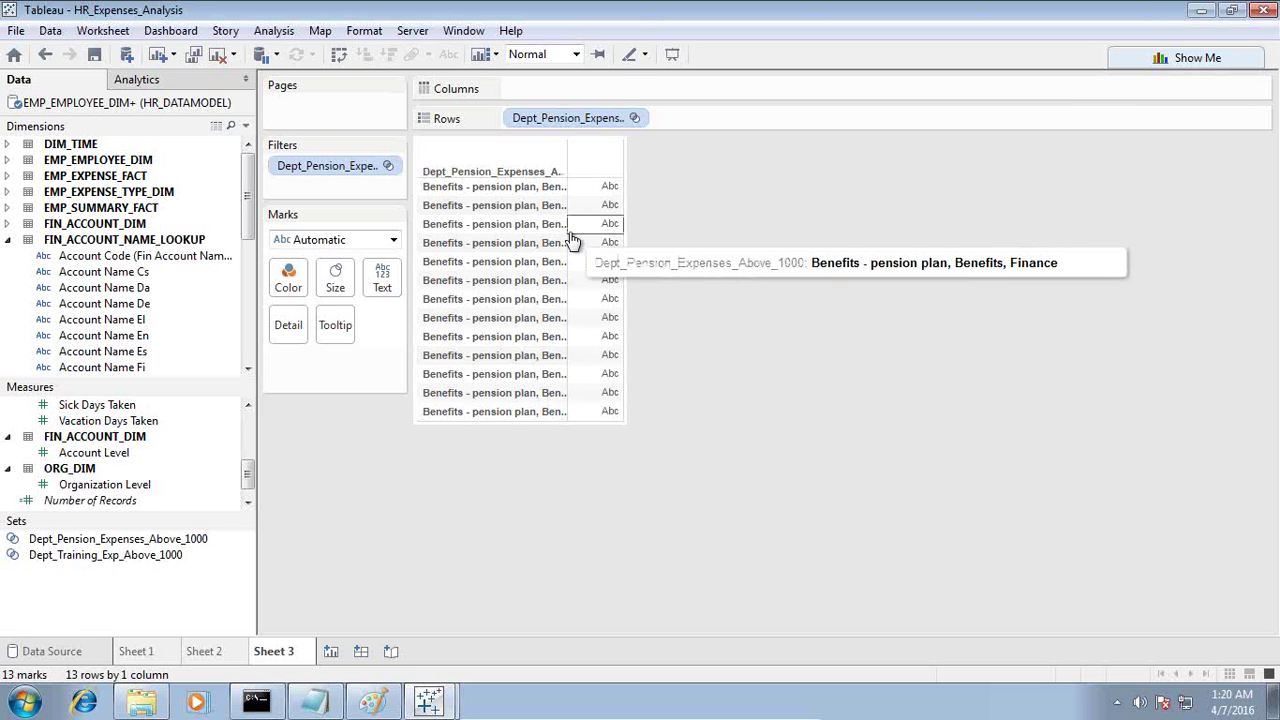
# Widen the member column, then put Dept_Training_Exp_Above_1000 on Rows of new Sheet 4.
pyautogui.moveTo(574, 230); pyautogui.dragTo(663, 230)
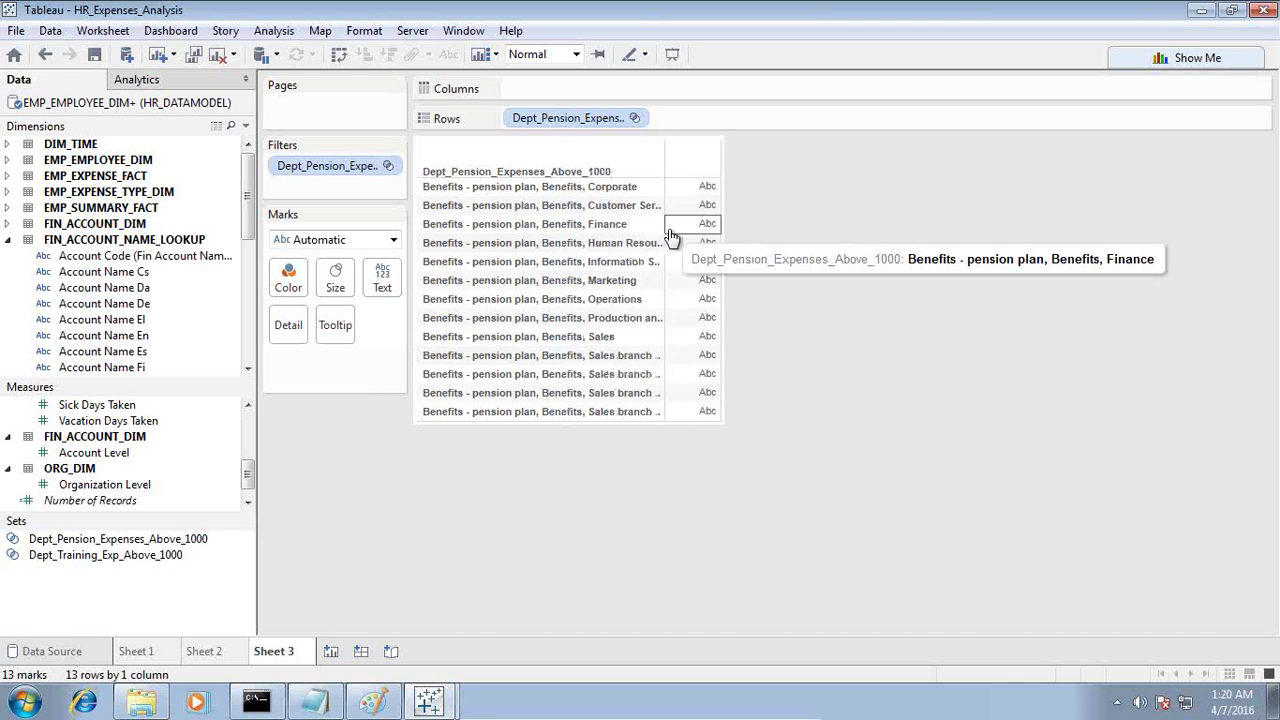
pyautogui.moveTo(662, 228); pyautogui.dragTo(722, 230)
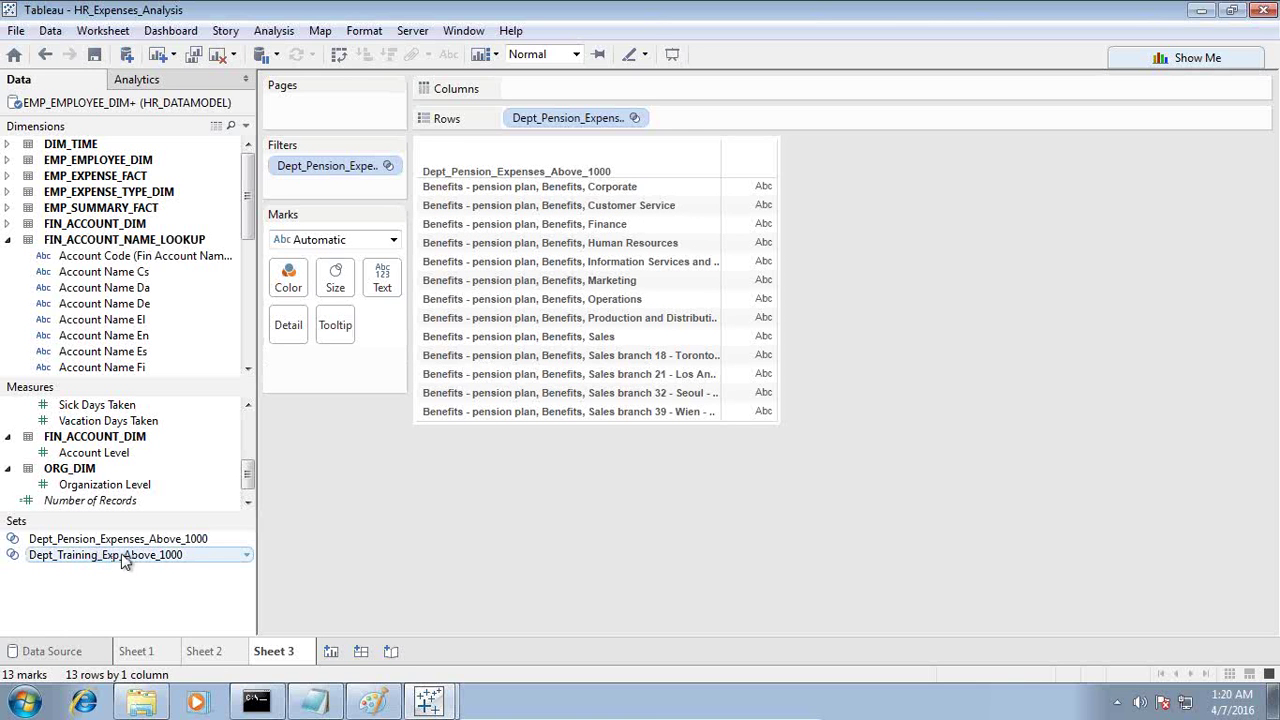
pyautogui.click(391, 652)
pyautogui.moveTo(105, 554); pyautogui.dragTo(450, 226)
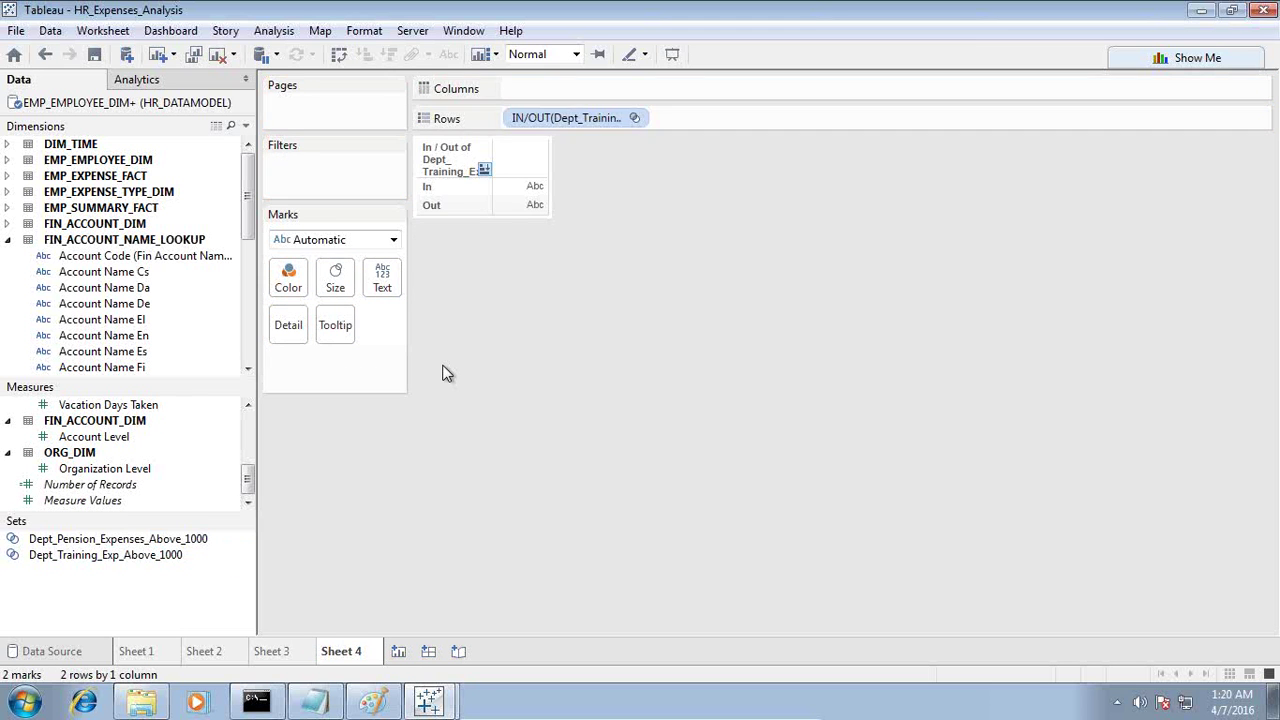
# List Dept_Training_Exp_Above_1000 members on Sheet 4 and review the pension and training criteria in the notes.
pyautogui.click(636, 118)
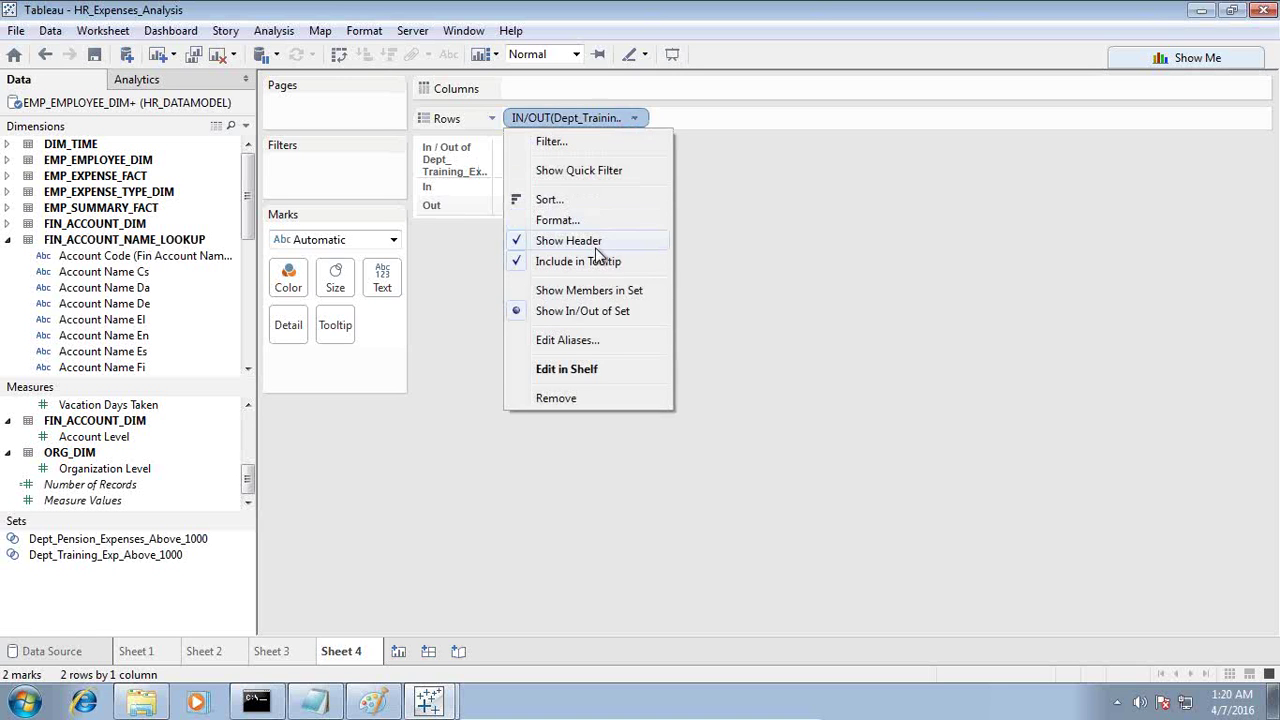
pyautogui.click(589, 291)
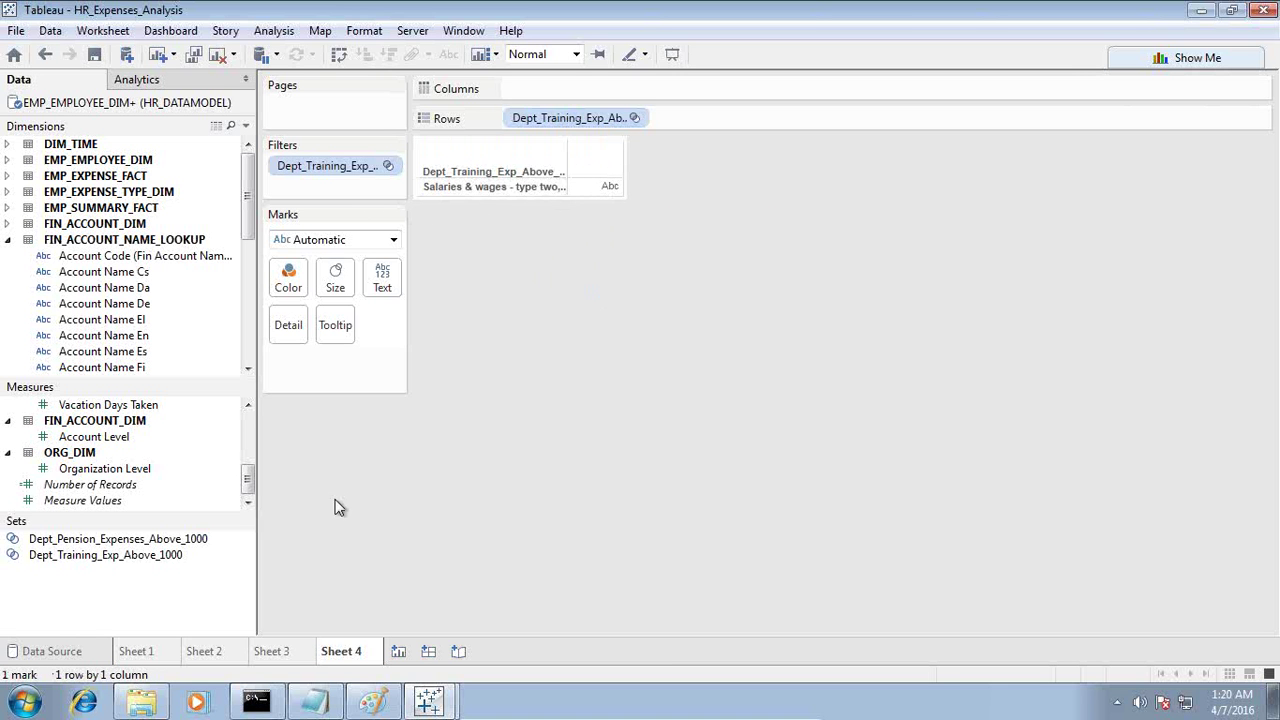
pyautogui.click(313, 702)
pyautogui.moveTo(690, 250); pyautogui.dragTo(424, 138)
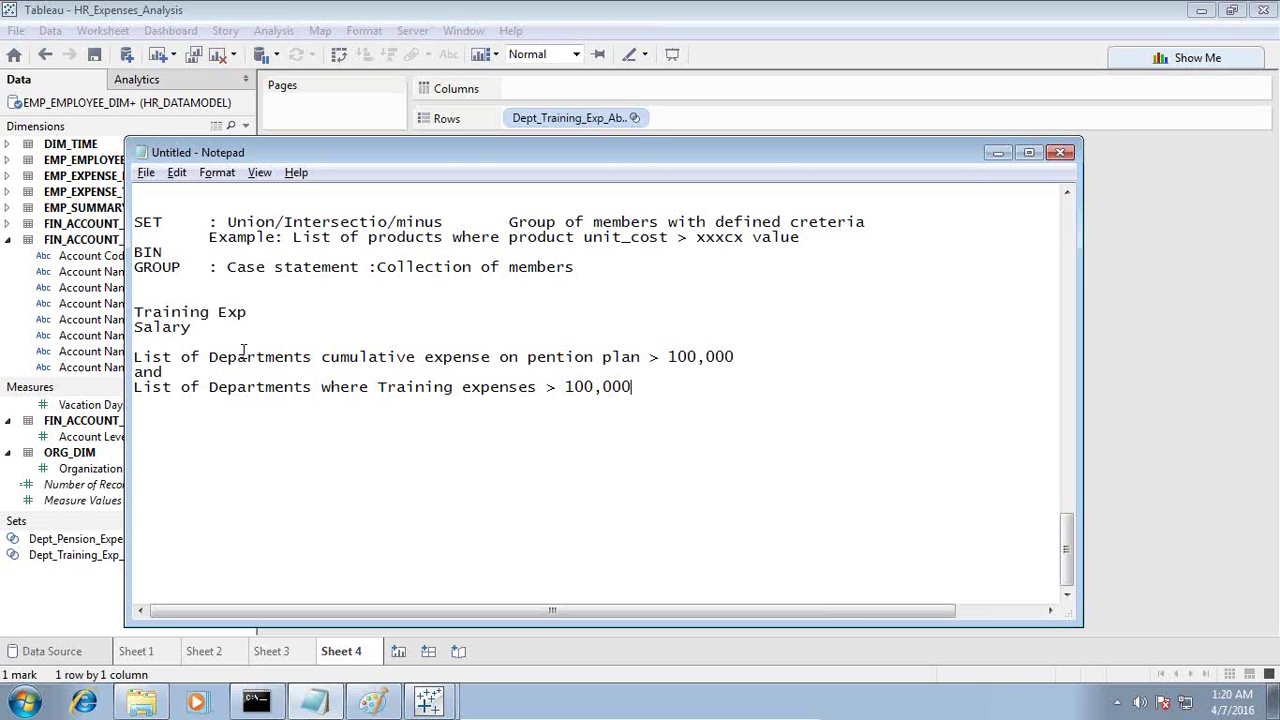
pyautogui.moveTo(526, 358); pyautogui.dragTo(746, 357)
pyautogui.click(655, 381)
pyautogui.moveTo(384, 389); pyautogui.dragTo(635, 388)
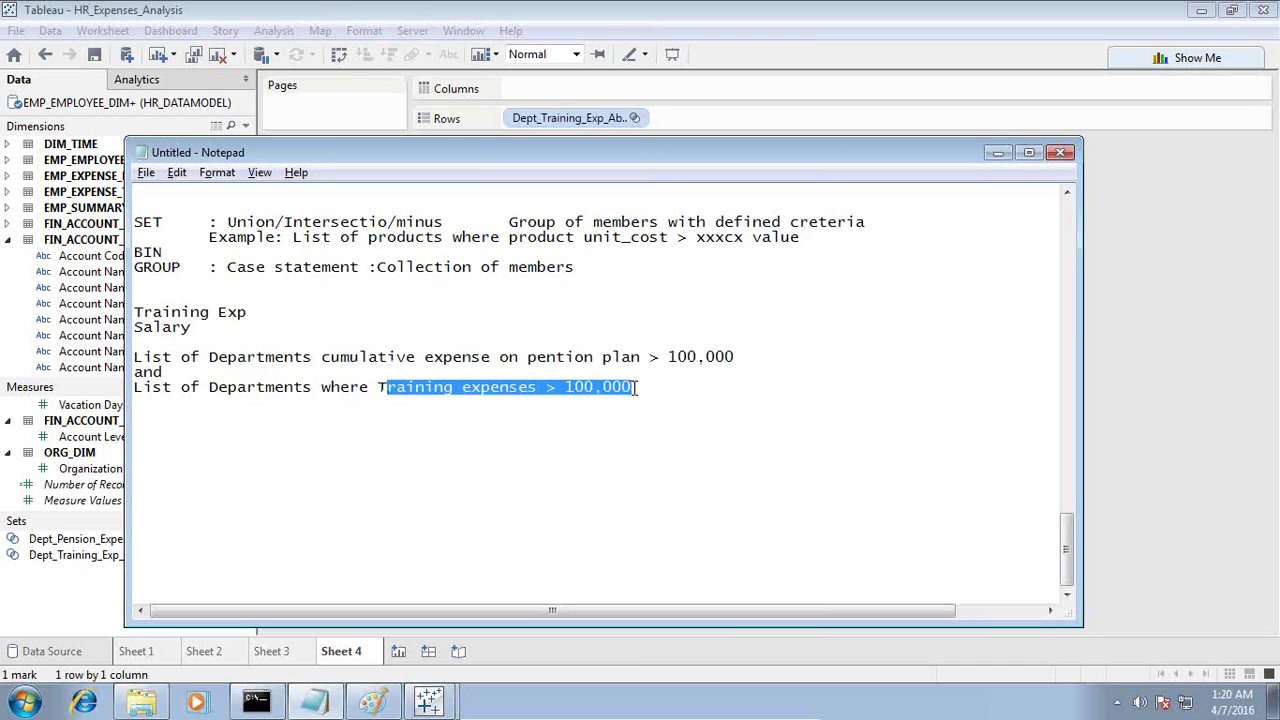
pyautogui.click(614, 28)
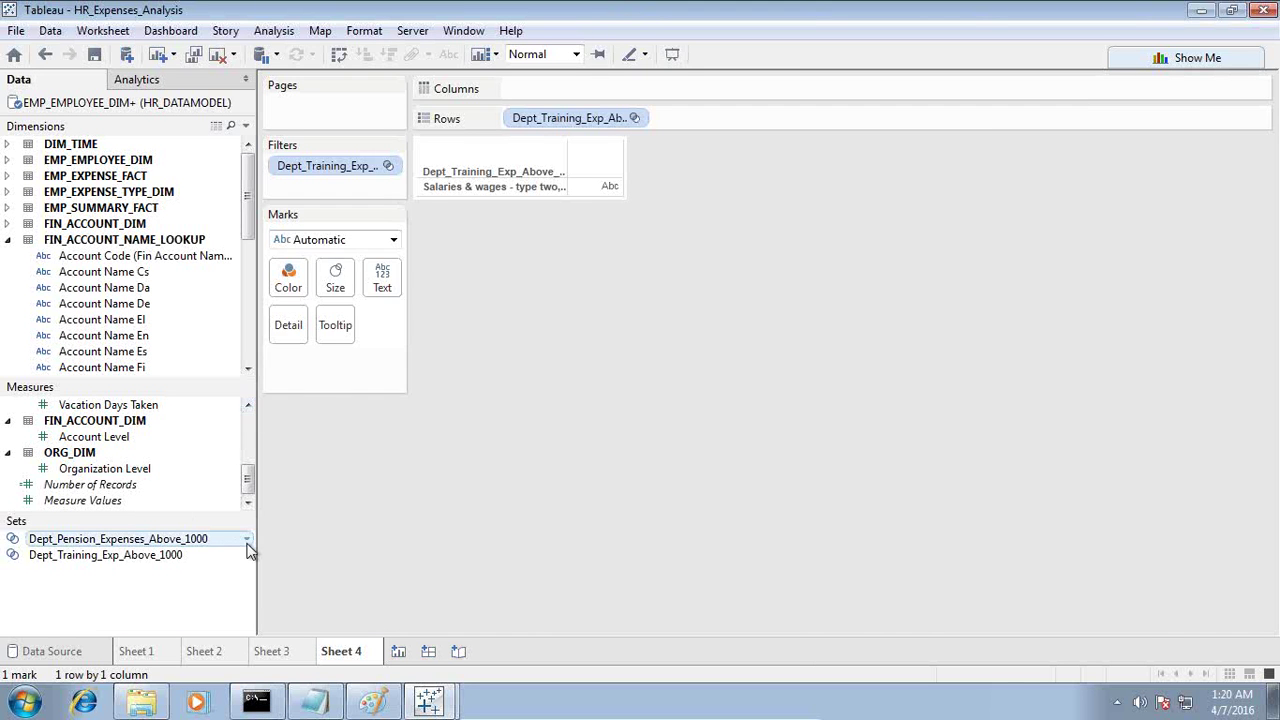
# Create combined set Dept_With_Training_and_Pension_Expenses of shared members and place it on new Sheet 5.
pyautogui.rightClick(246, 540)
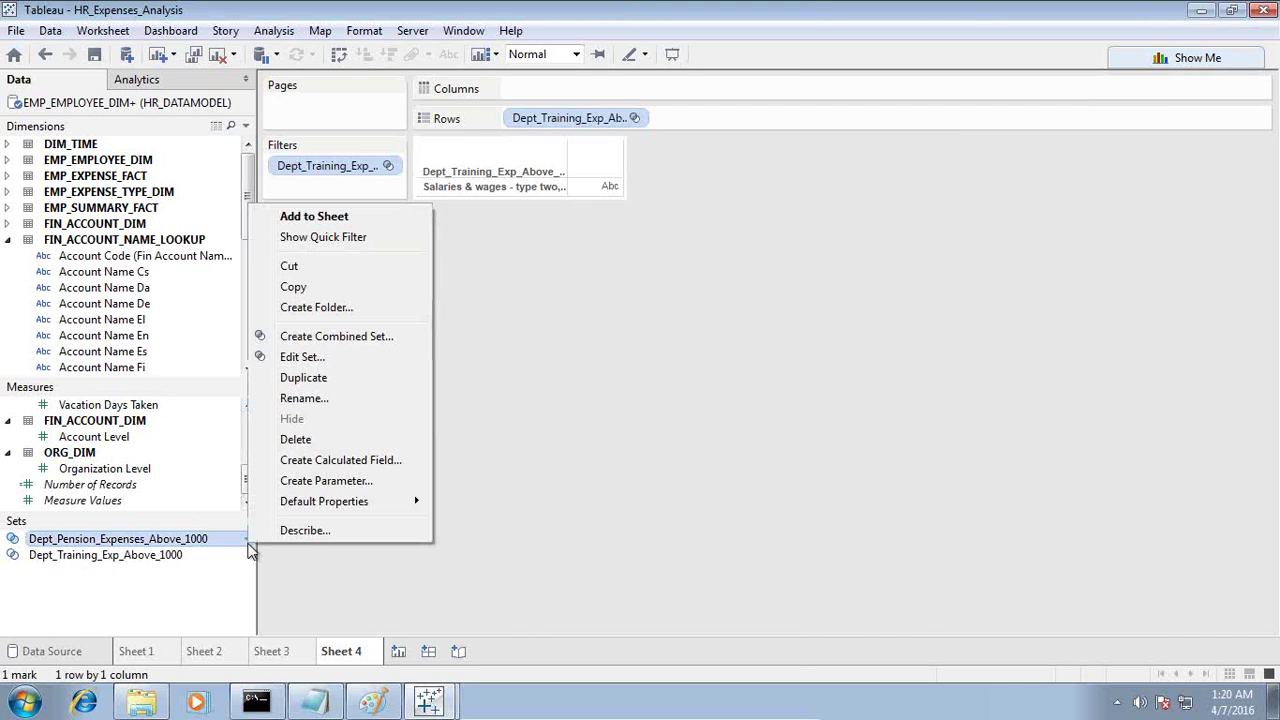
pyautogui.click(355, 342)
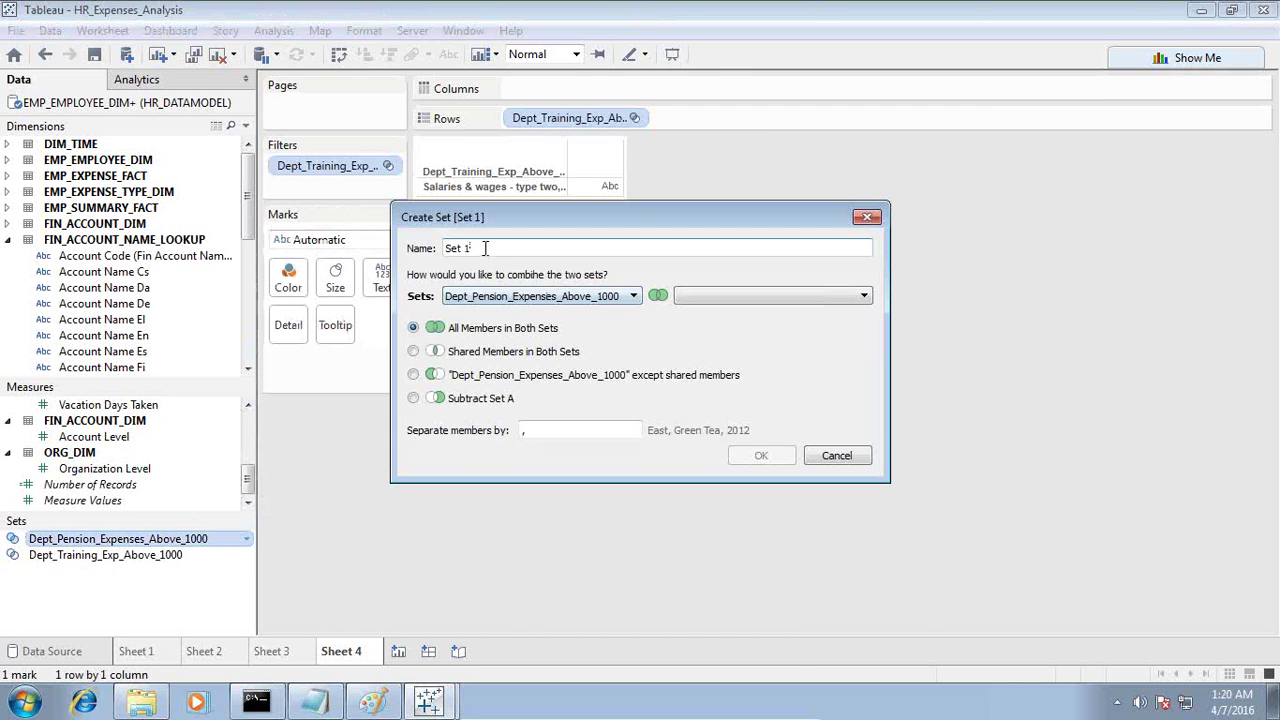
pyautogui.click(765, 297)
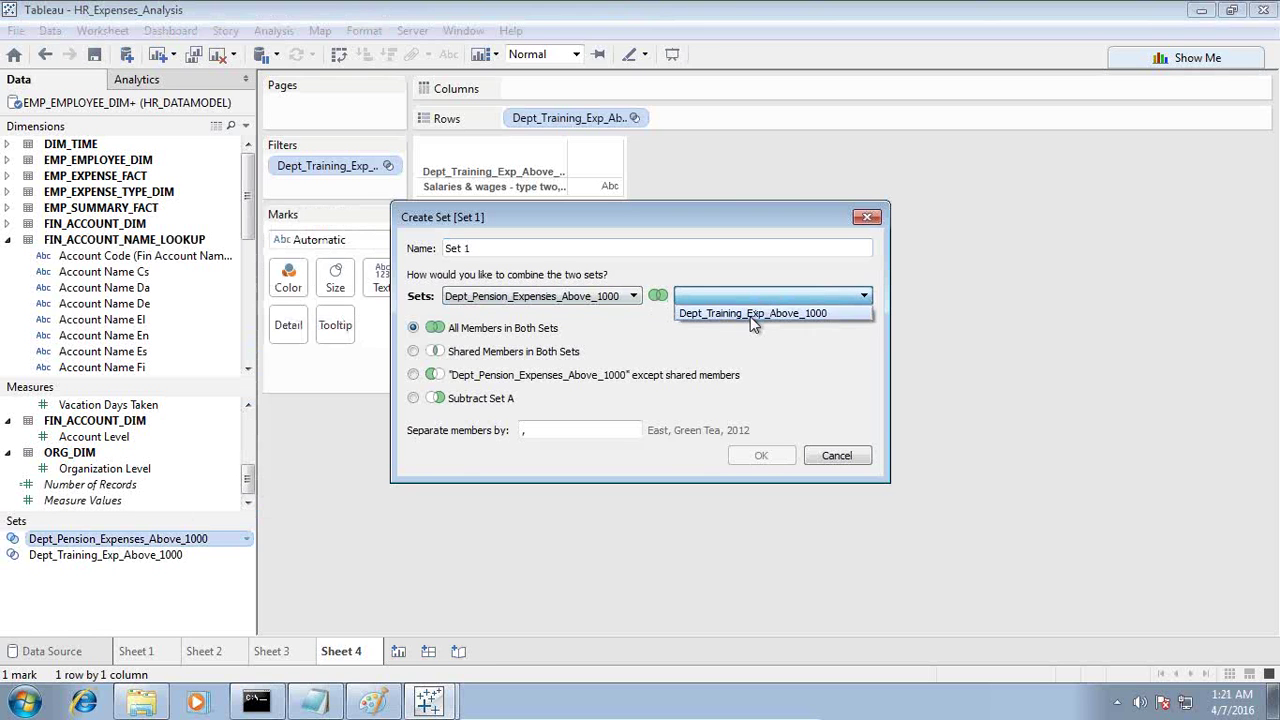
pyautogui.click(752, 313)
pyautogui.click(413, 351)
pyautogui.moveTo(486, 249); pyautogui.dragTo(427, 247)
pyautogui.write('Dep')
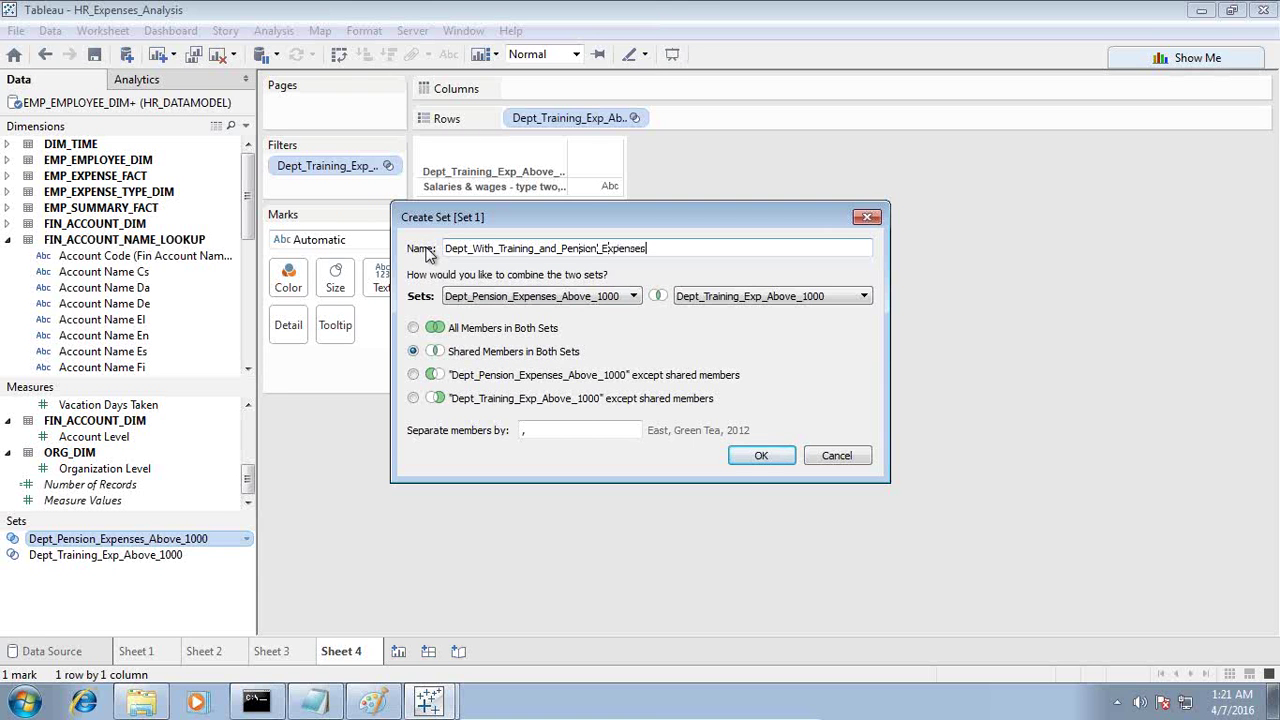
pyautogui.click(761, 457)
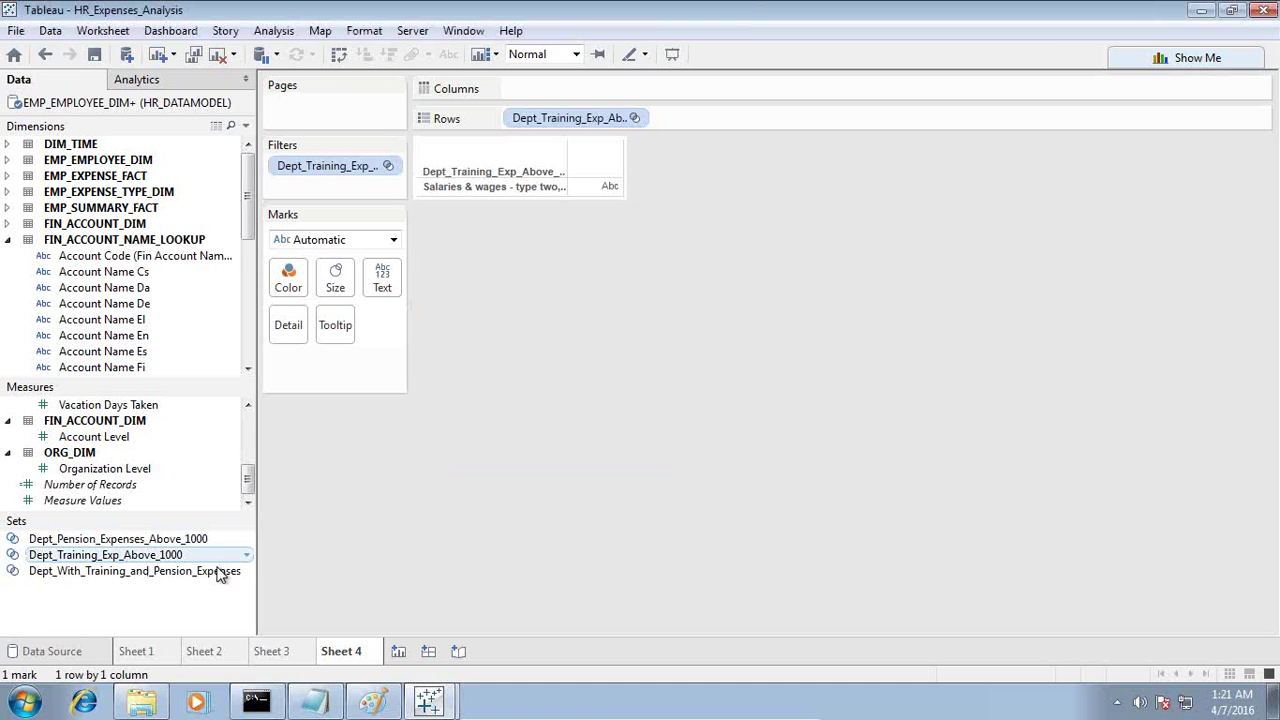
pyautogui.click(398, 651)
pyautogui.moveTo(117, 572); pyautogui.dragTo(448, 223)
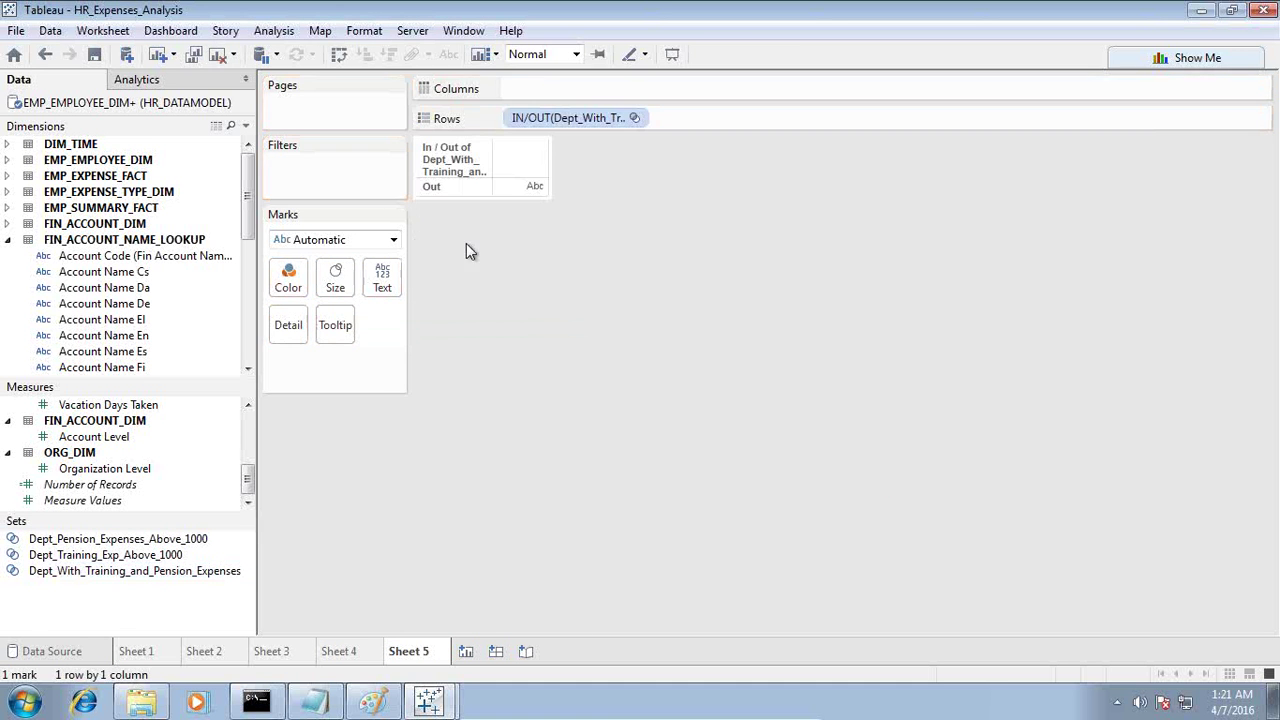
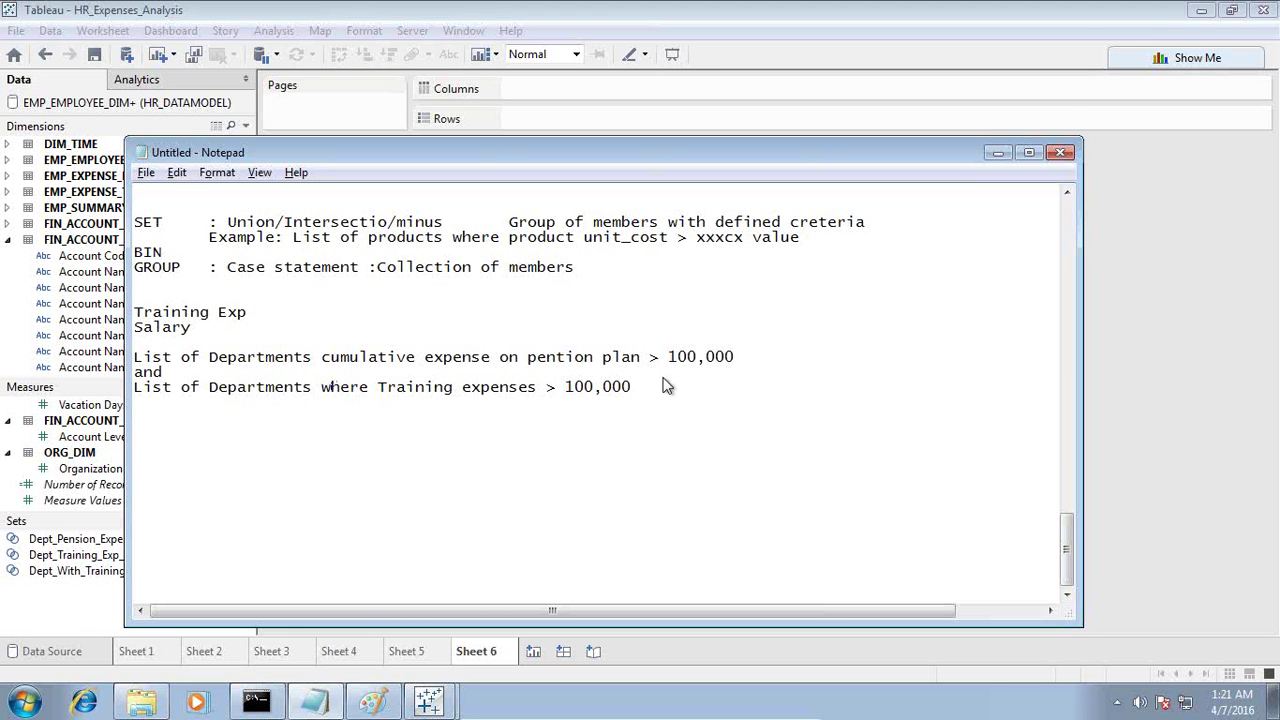
# Switch from the requirement notes in Notepad back to the Tableau workbook.
pyautogui.hotkey('alt', 'Tab')
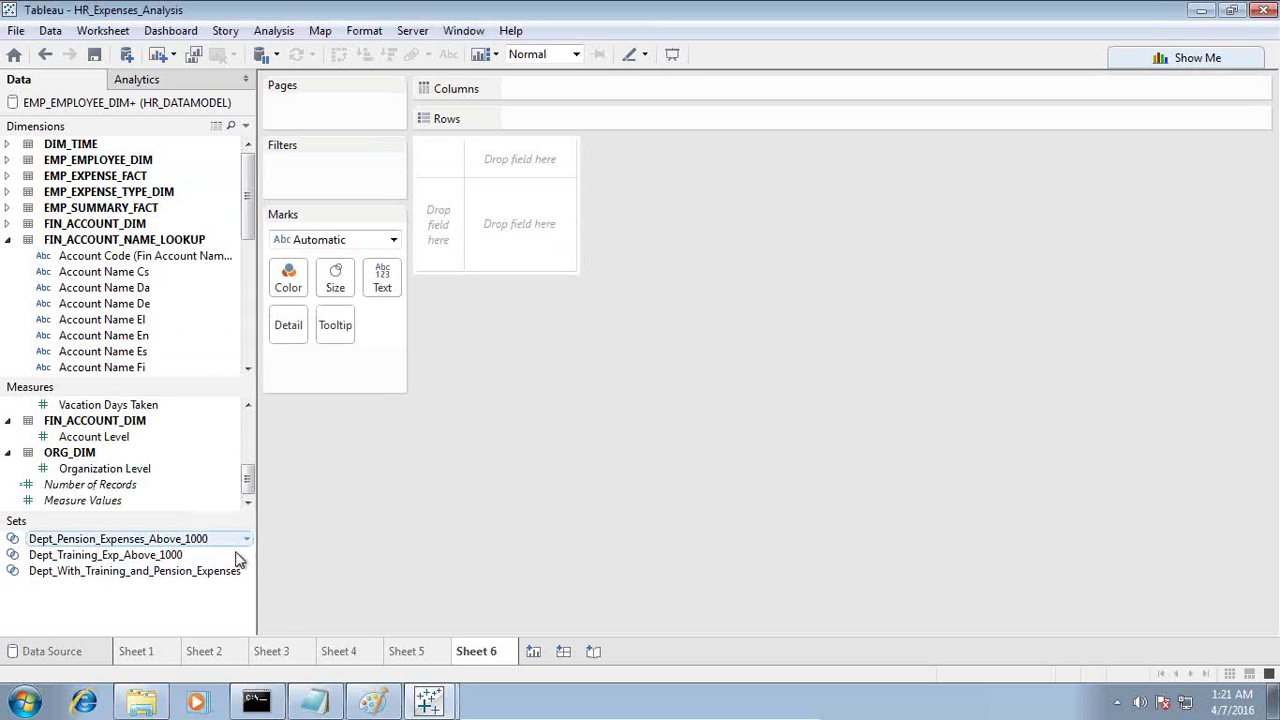
# Start a combined set from Dept_Training_Exp_Above_1000 and list the sets available to pair with it.
pyautogui.click(238, 556)
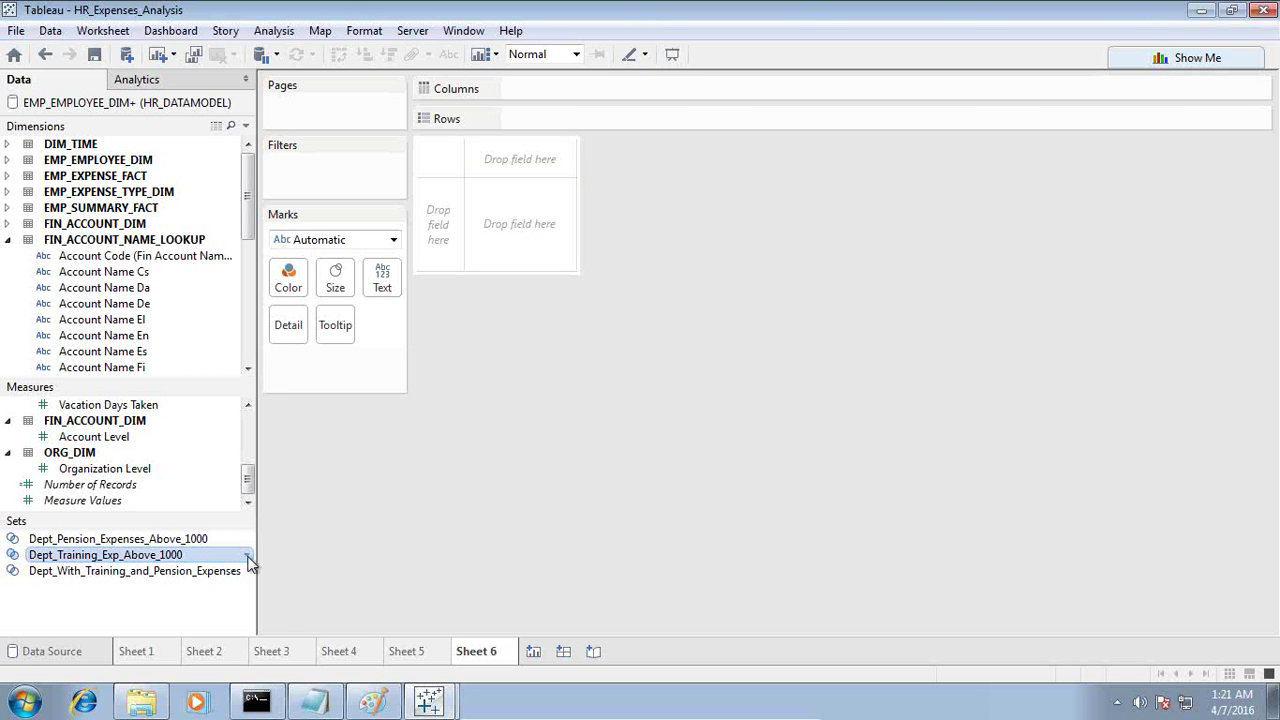
pyautogui.click(245, 556)
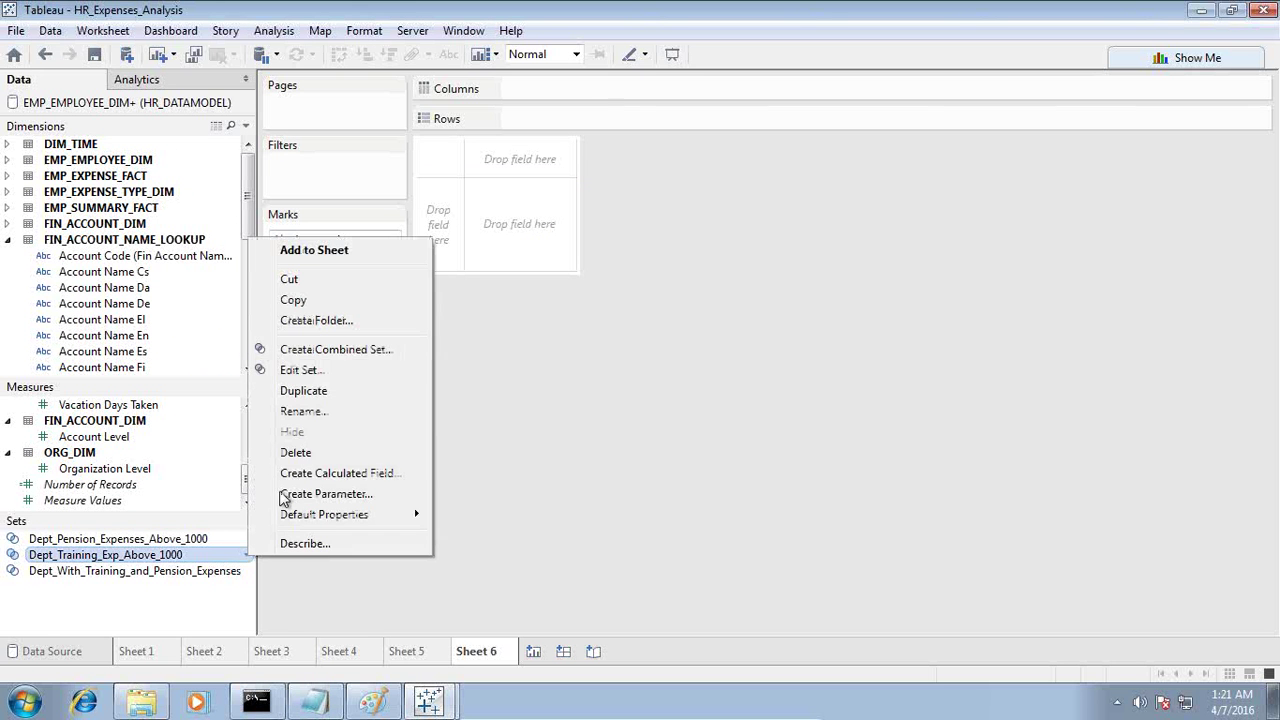
pyautogui.click(316, 349)
pyautogui.click(455, 378)
pyautogui.click(726, 298)
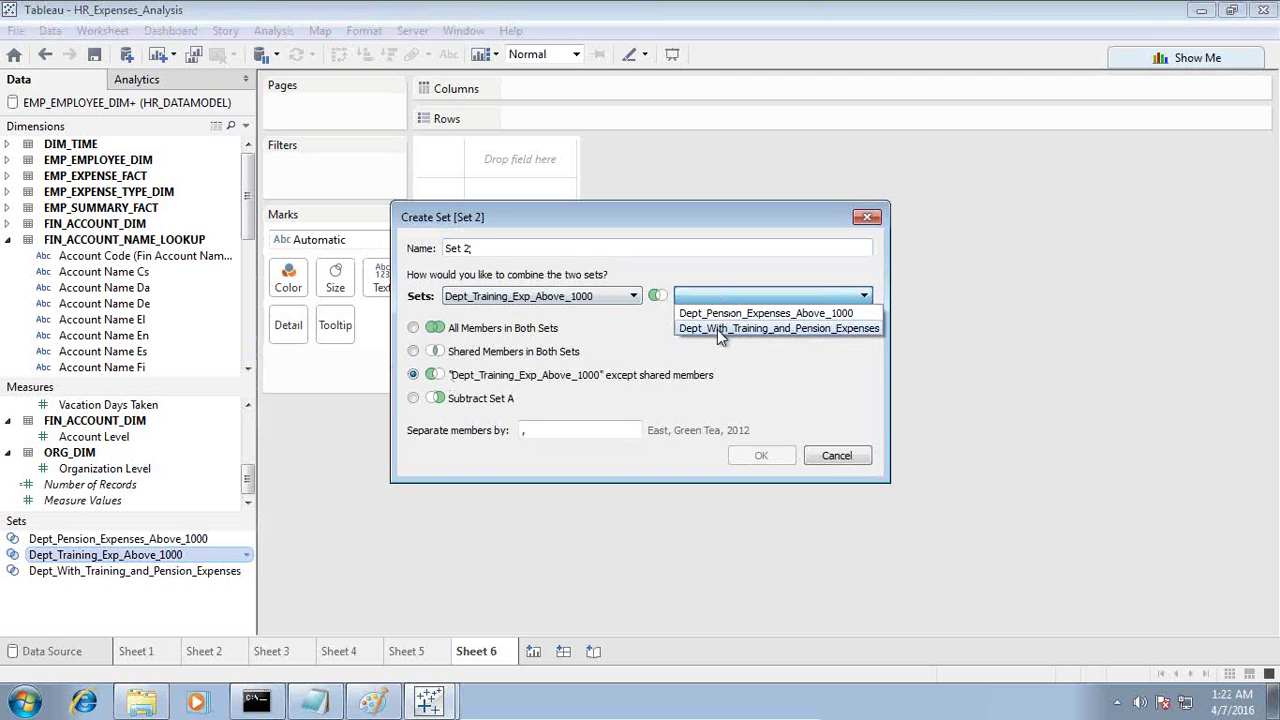
# Combine Dept_Pension_Expenses_Above_1000 except shared members, named Dpet_Expenses_Pension_Exp_1000_but_Training_Exp_NOT_1000.
pyautogui.click(740, 314)
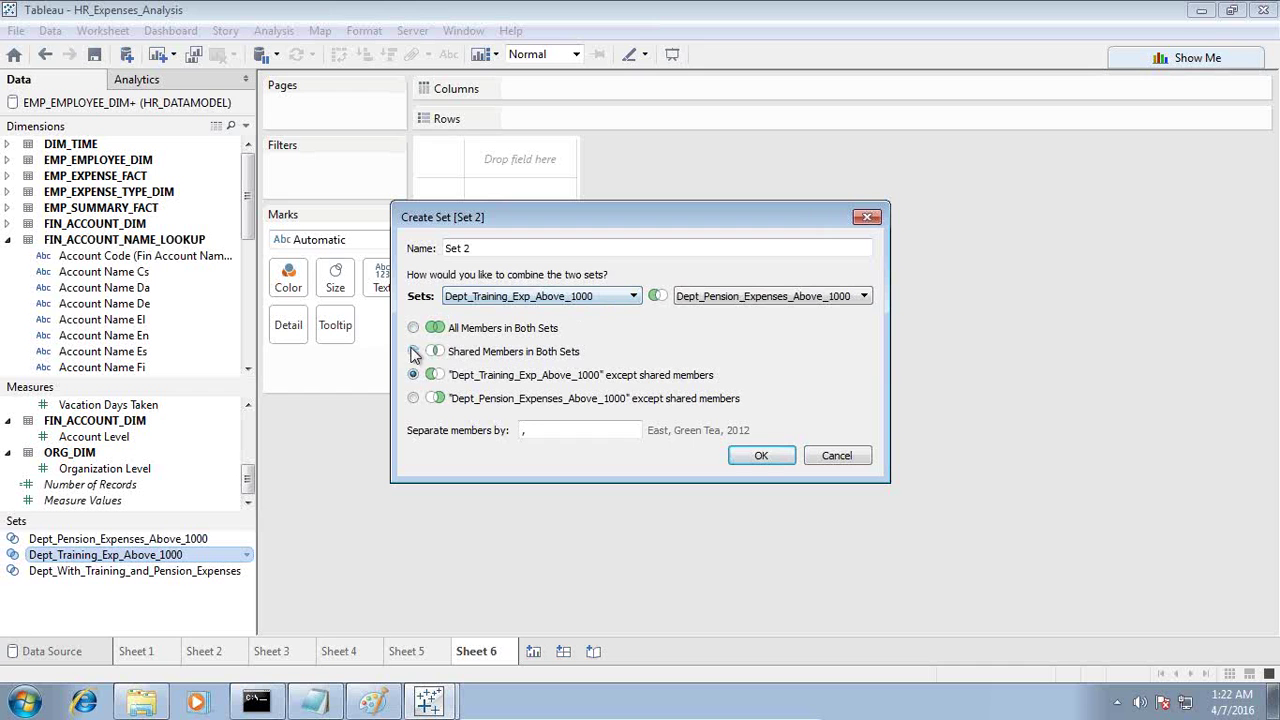
pyautogui.click(417, 402)
pyautogui.moveTo(504, 251); pyautogui.dragTo(389, 258)
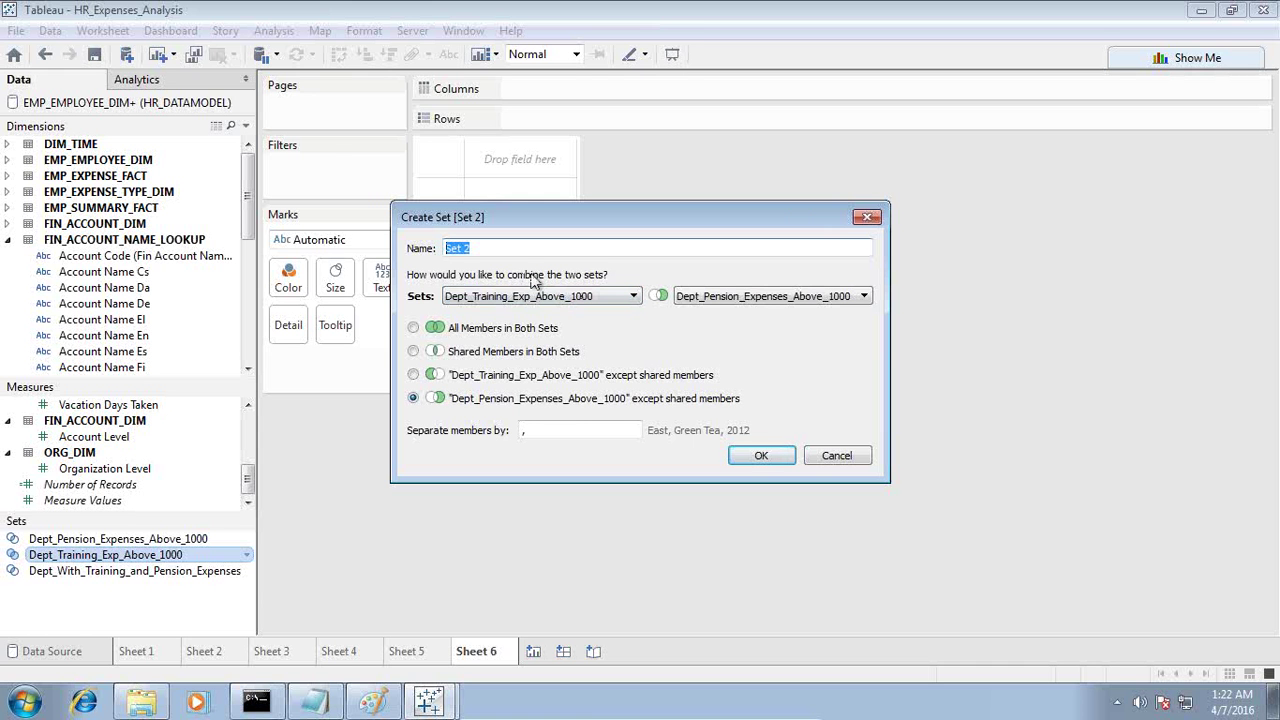
pyautogui.write('Dpet_Expenses_T')
pyautogui.press('BackSpace')
pyautogui.write('Pension')
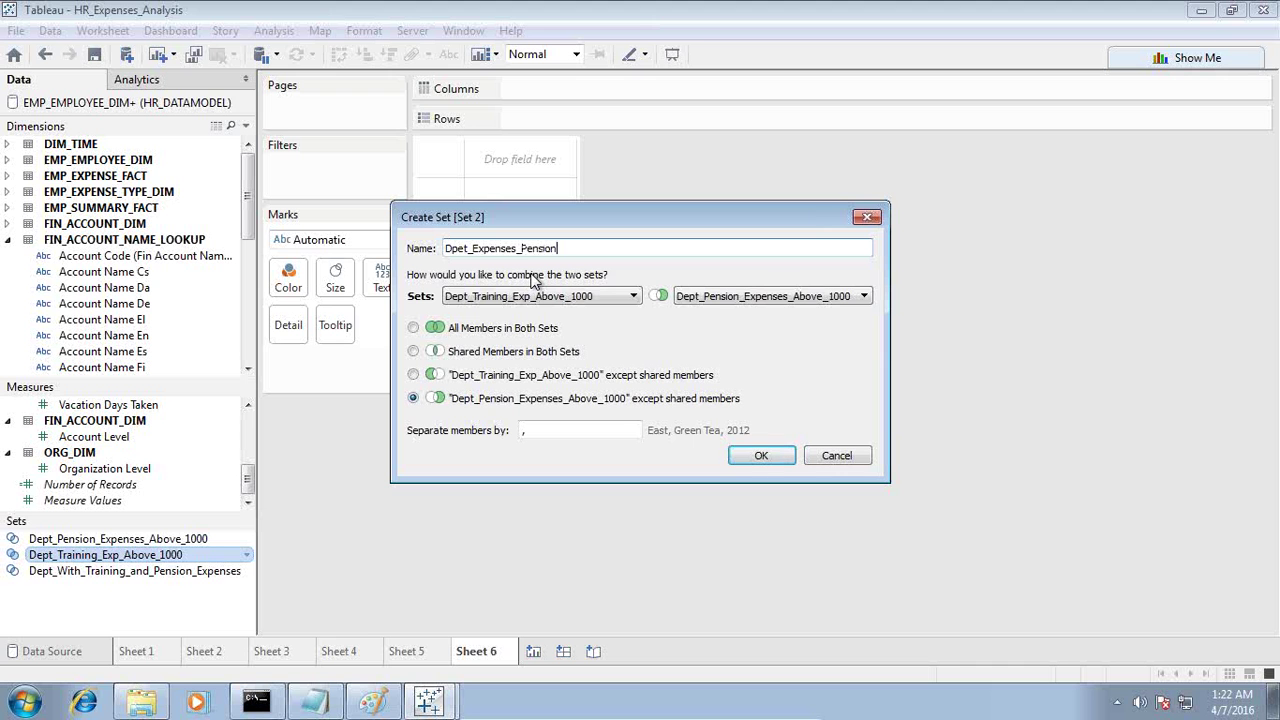
pyautogui.write('_Exp_1000_but_Training_Exp')
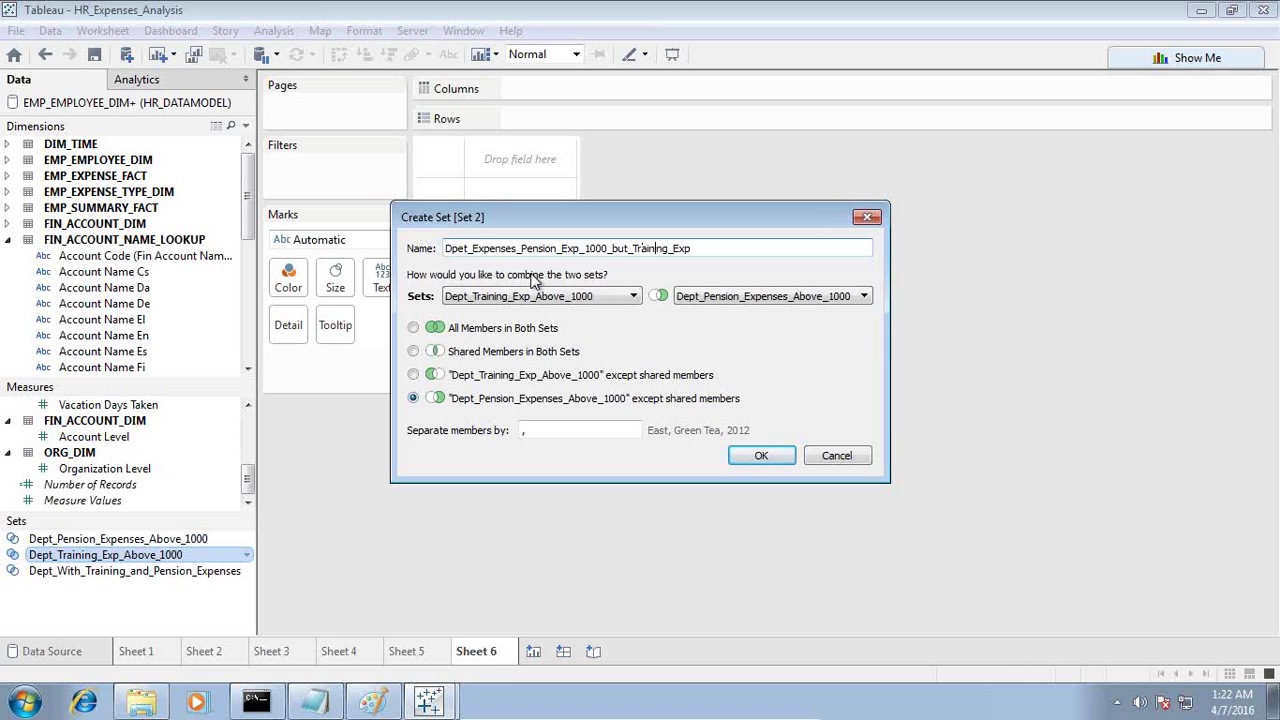
pyautogui.write('NOT_1000')
# Save the combined set, put it on Rows showing its 13 members, and widen the name column.
pyautogui.click(766, 457)
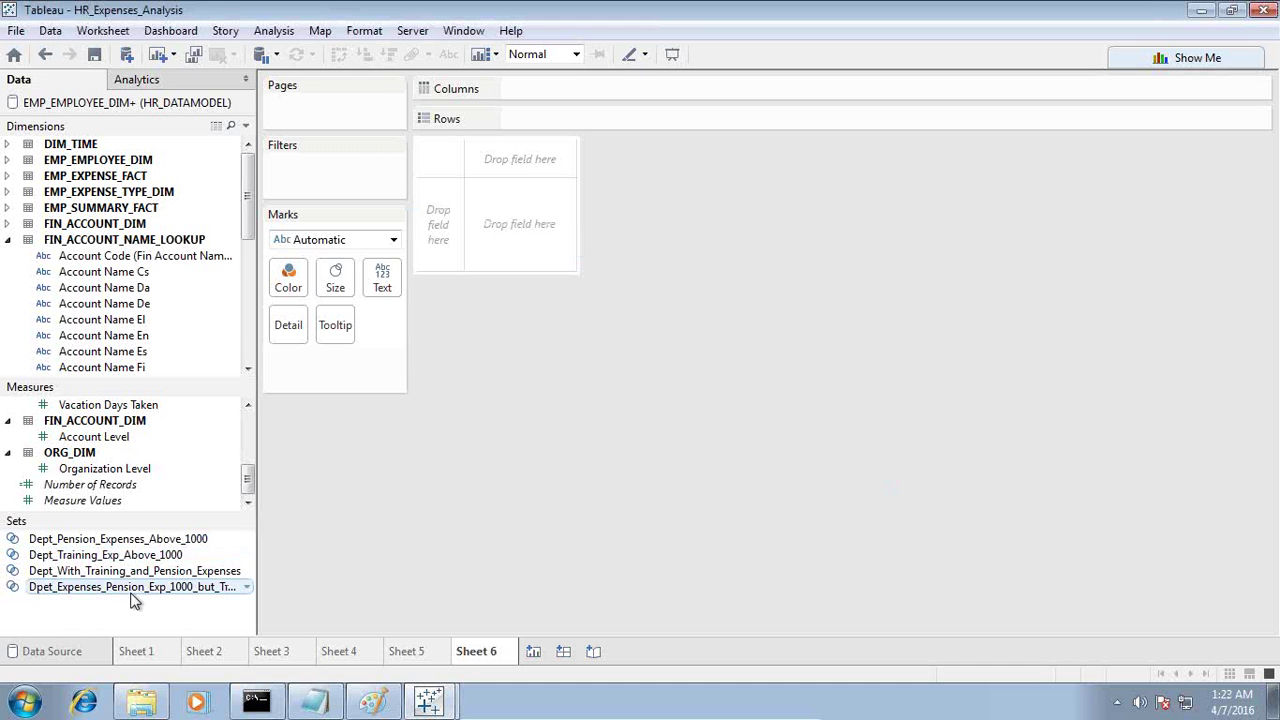
pyautogui.moveTo(160, 588); pyautogui.dragTo(452, 243)
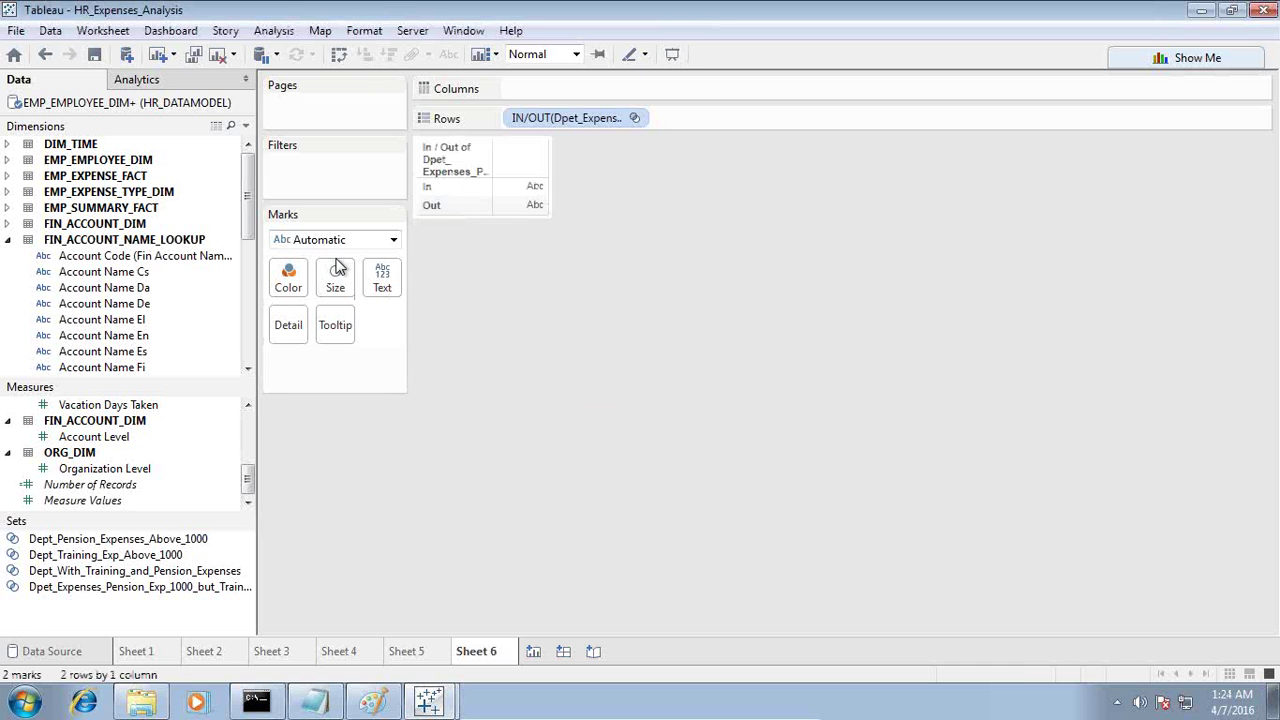
pyautogui.click(640, 118)
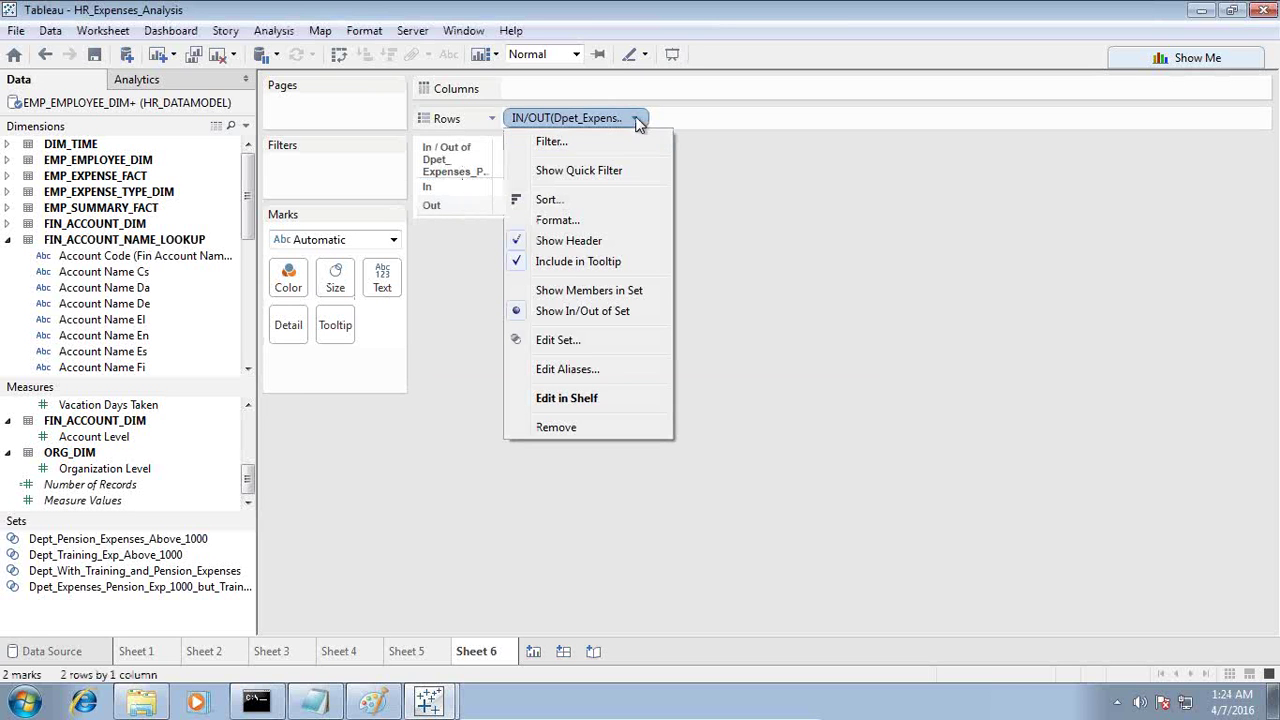
pyautogui.click(580, 292)
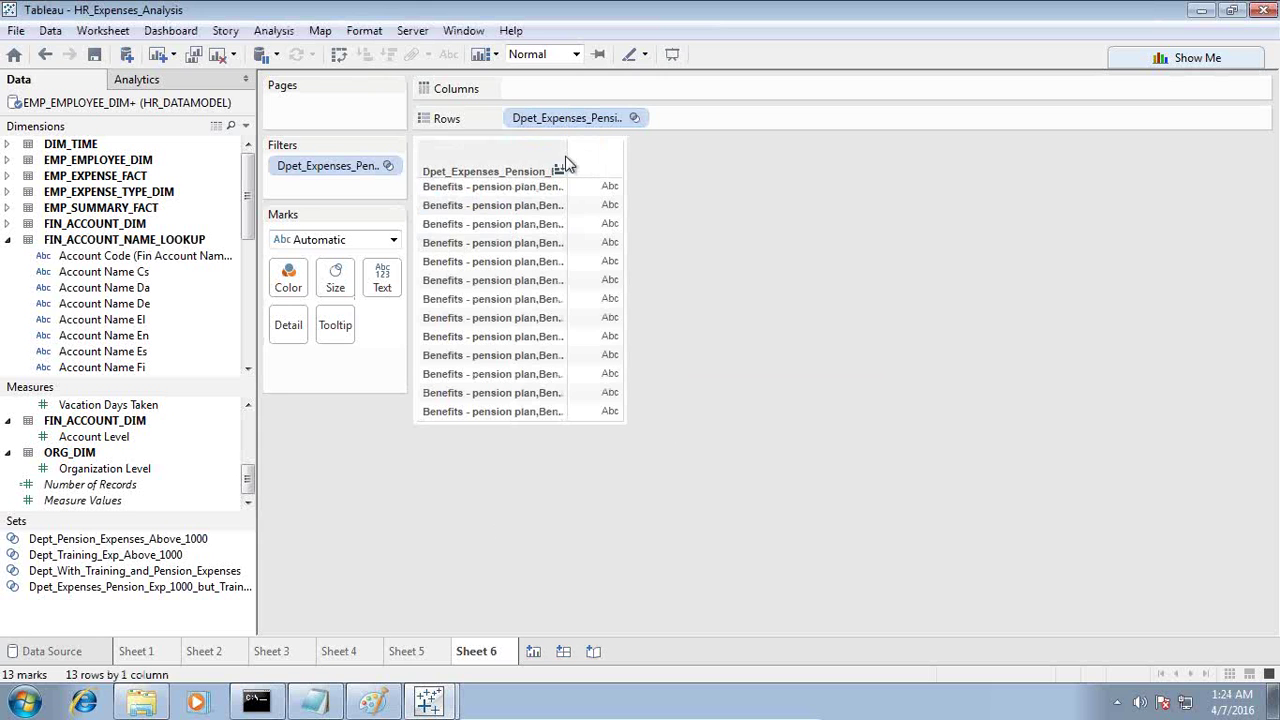
pyautogui.moveTo(566, 200); pyautogui.dragTo(620, 209)
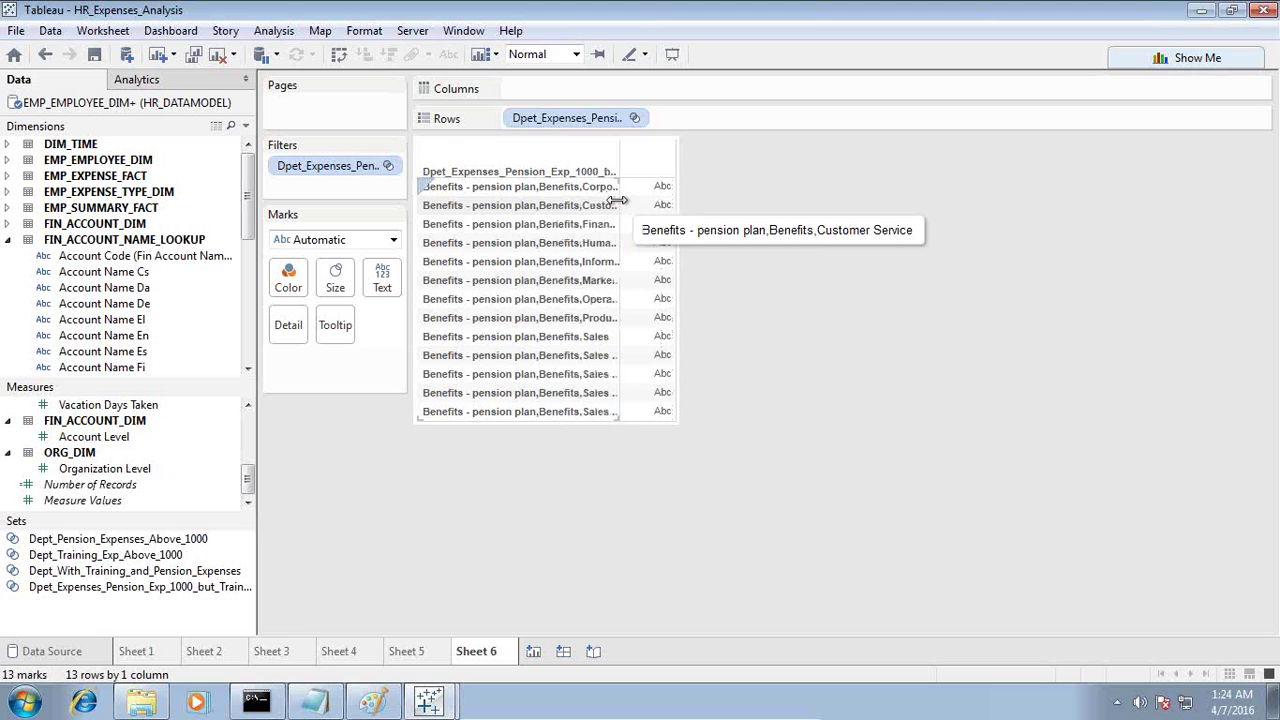
pyautogui.moveTo(620, 202); pyautogui.dragTo(680, 205)
pyautogui.click(329, 695)
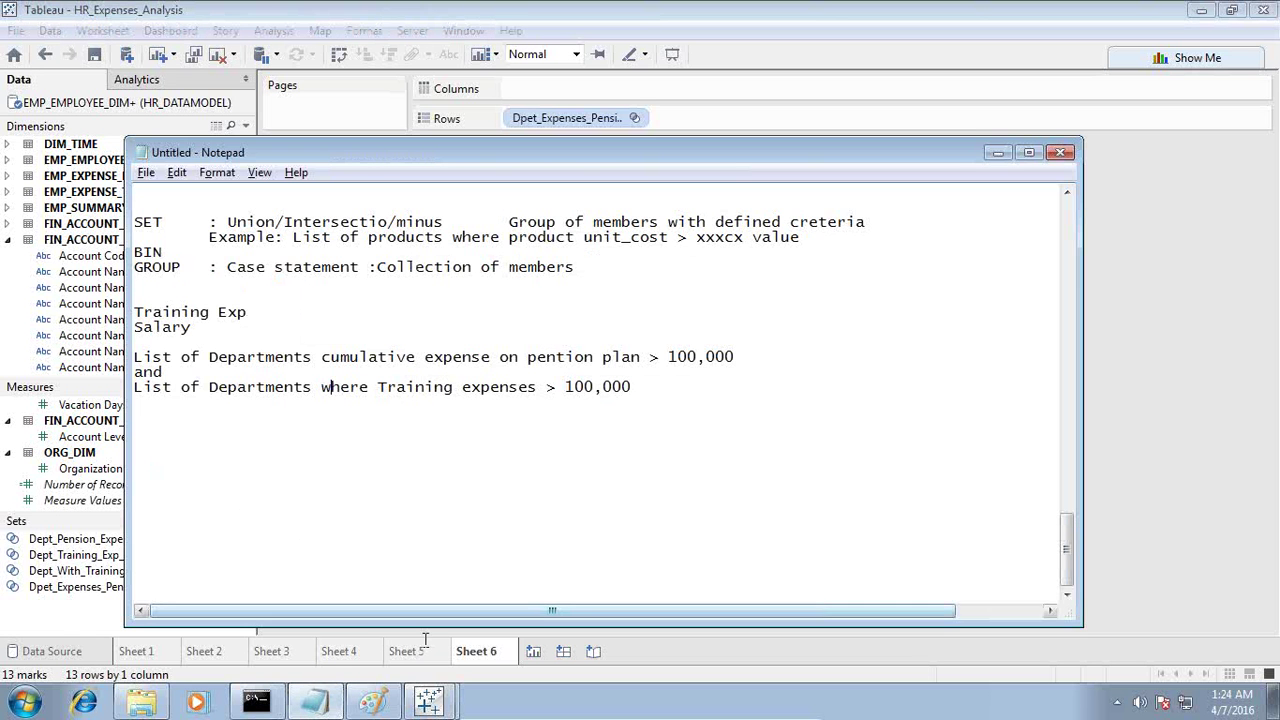
pyautogui.moveTo(510, 152); pyautogui.dragTo(577, 370)
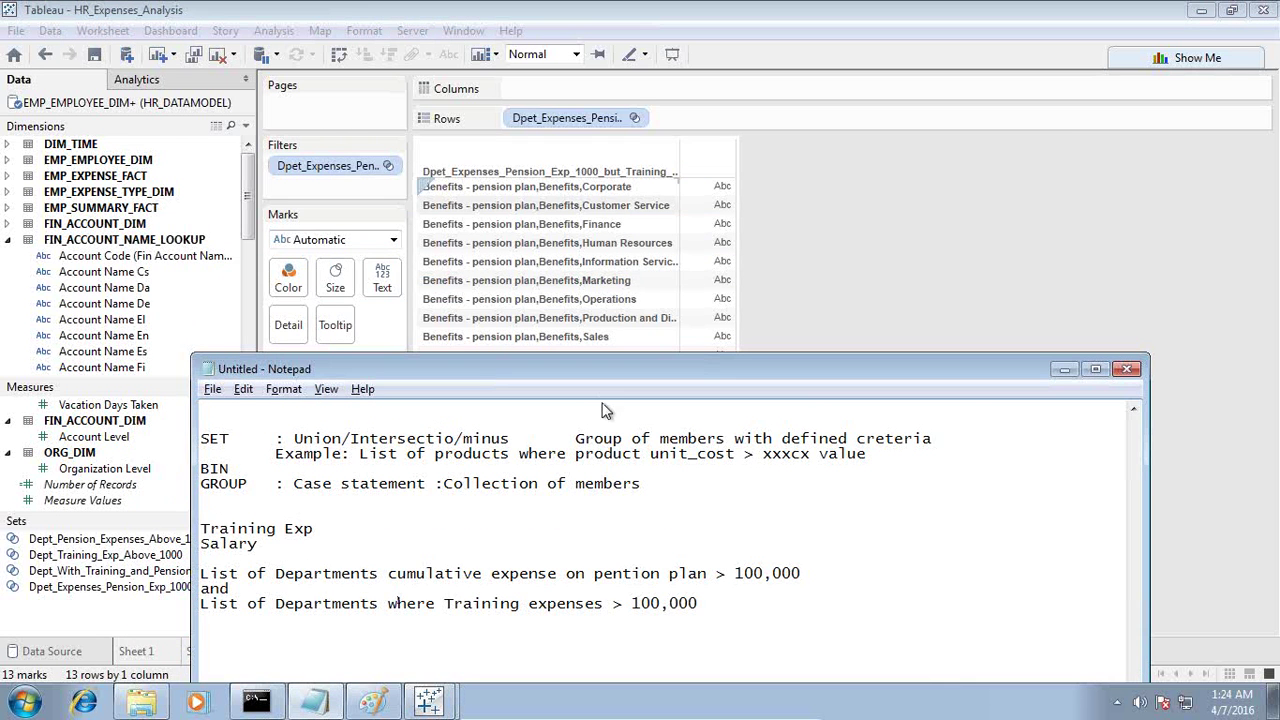
pyautogui.click(100, 456)
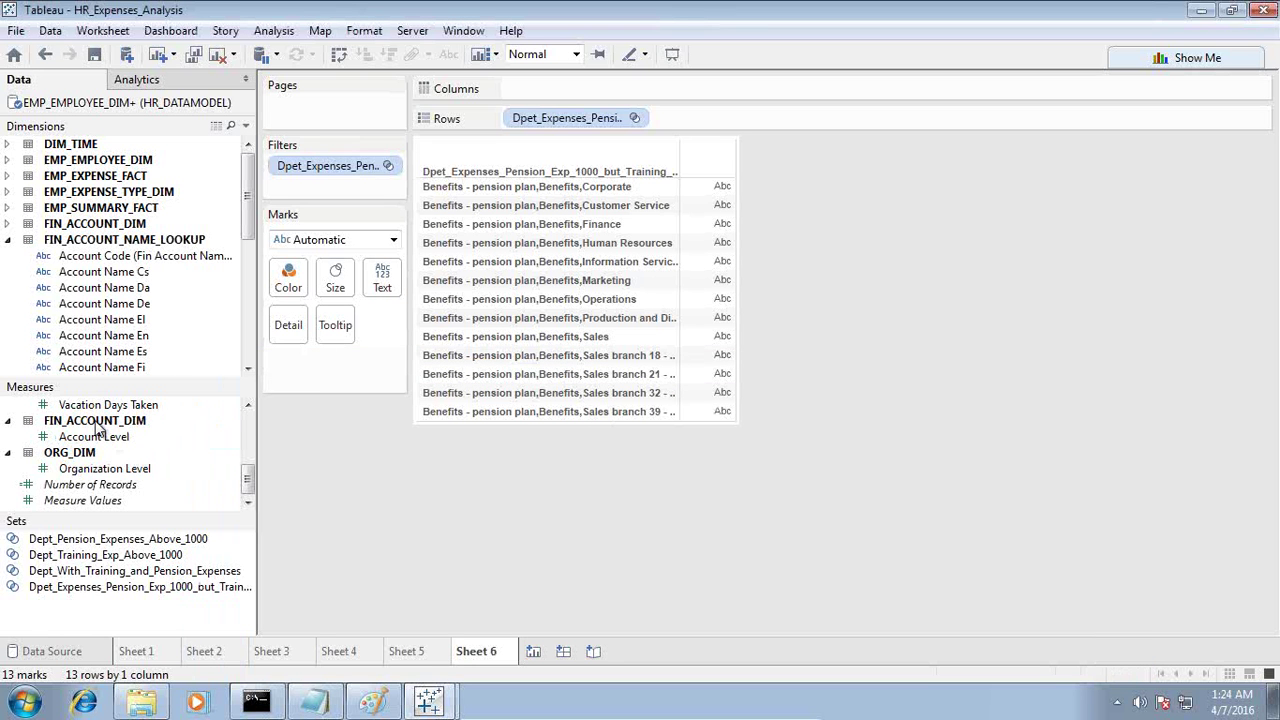
pyautogui.scroll(3, 110, 450)
# Add Expense Total to the view, showing each department's sum, with Customer Service highest at 25,703.
pyautogui.moveTo(120, 468); pyautogui.dragTo(716, 318)
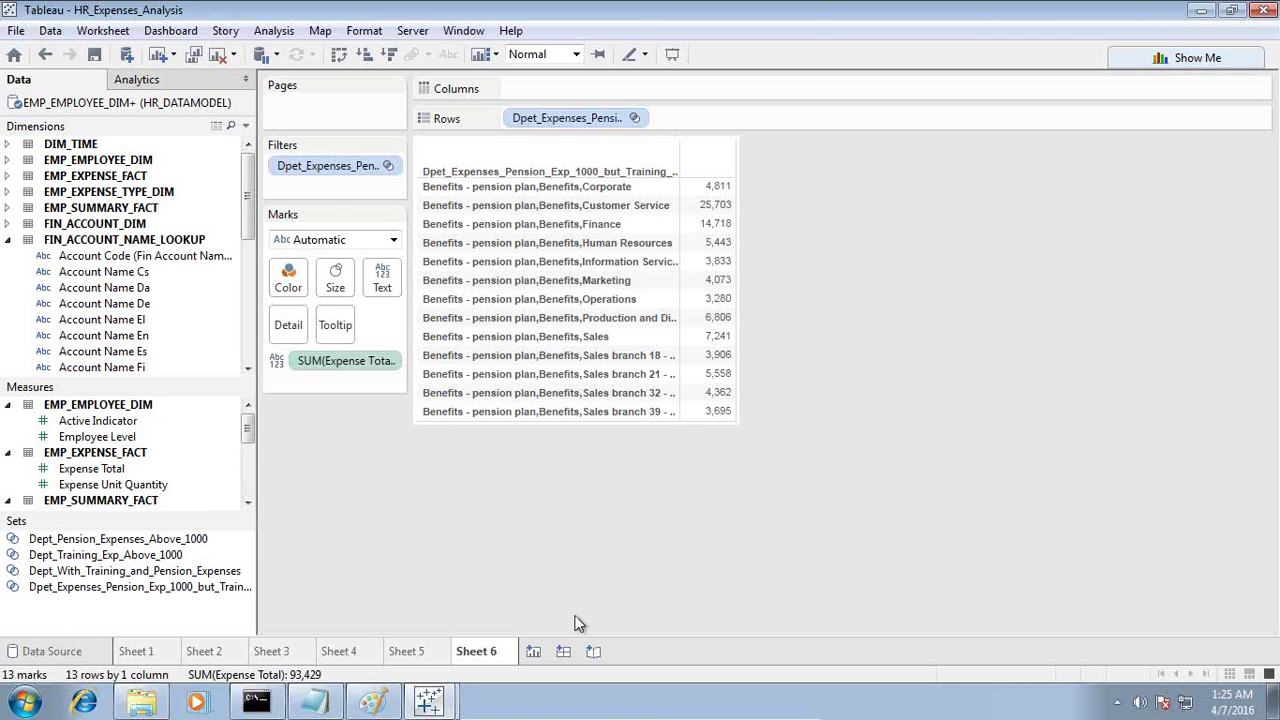
pyautogui.moveTo(587, 716)
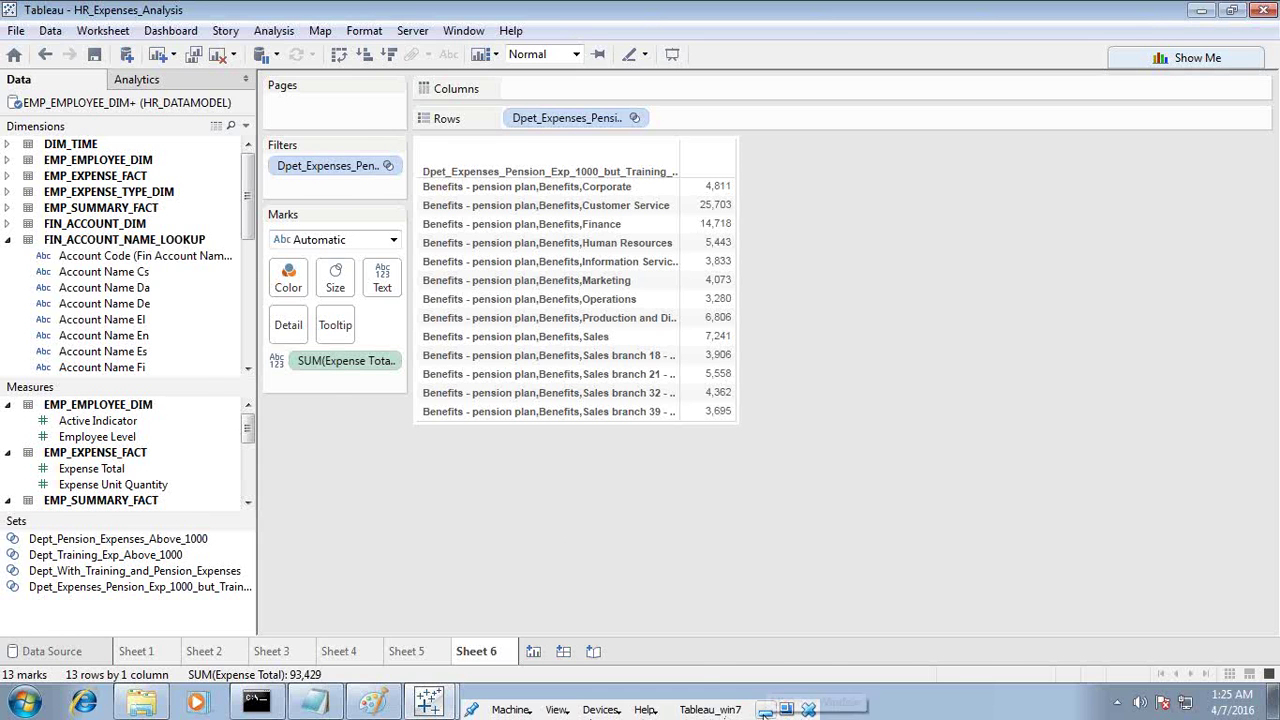
# Minimise the Tableau VM and Chrome, then open Windows Explorer at C:\Learning\Tableau.
pyautogui.click(765, 710)
pyautogui.click(1193, 9)
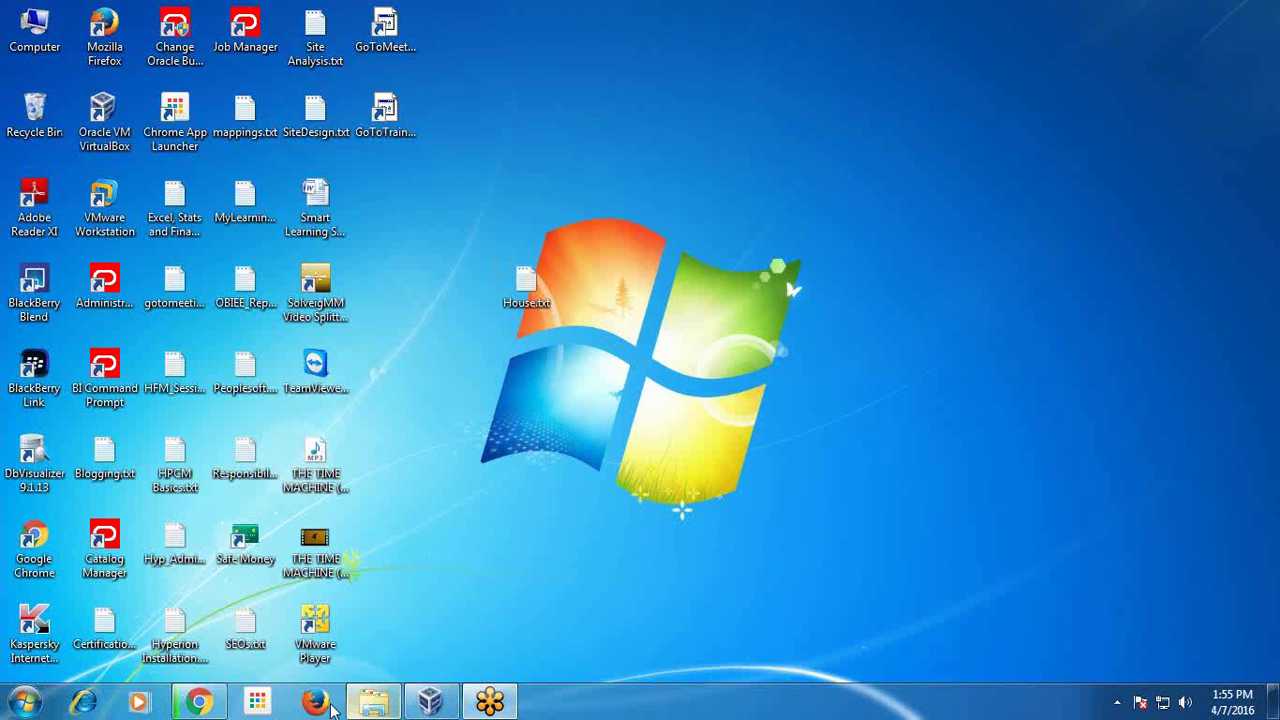
pyautogui.click(386, 710)
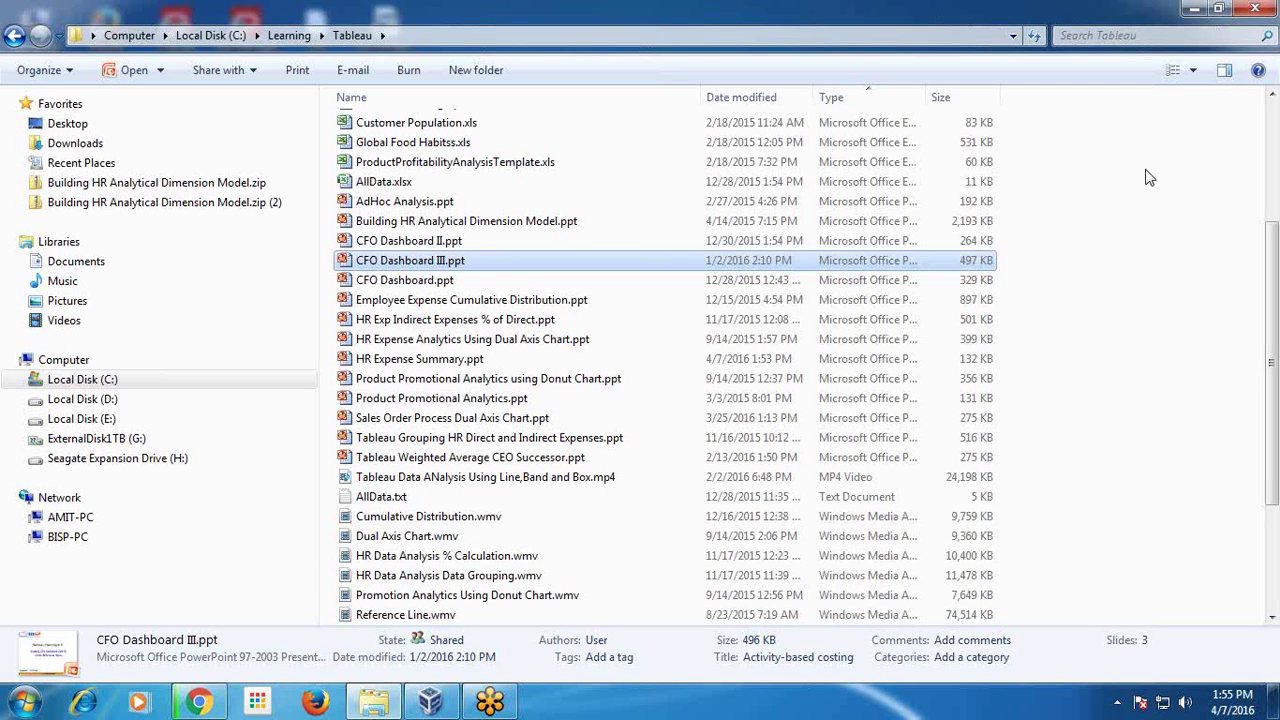